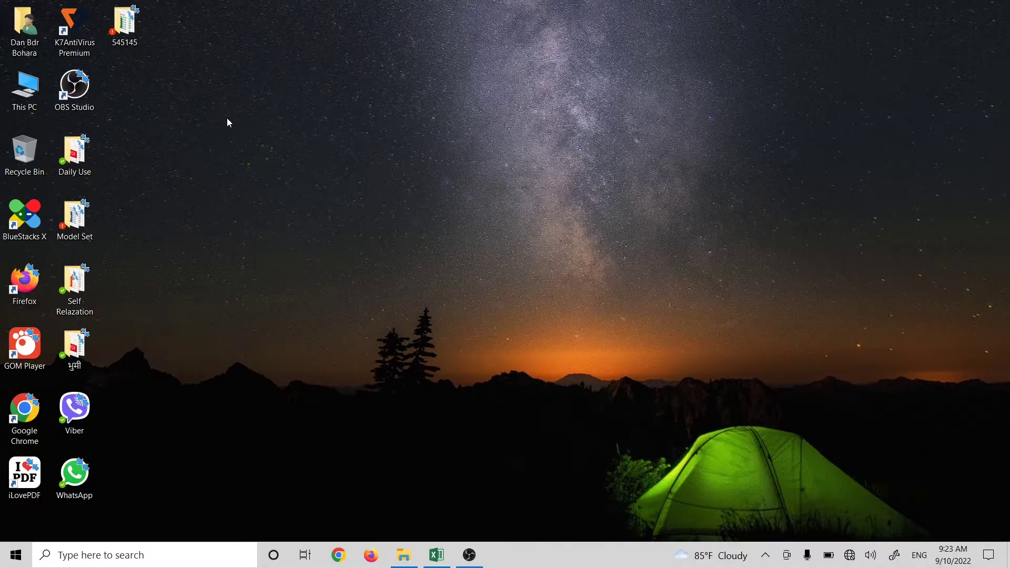
Step: Open the 545145 folder and maximize the File Explorer window
double_click(124, 24)
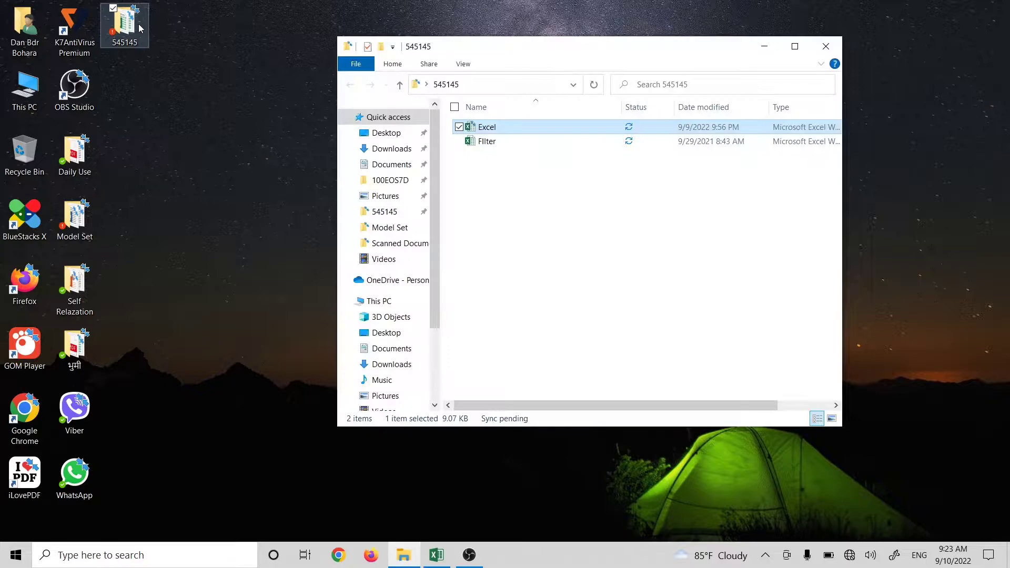
click(794, 46)
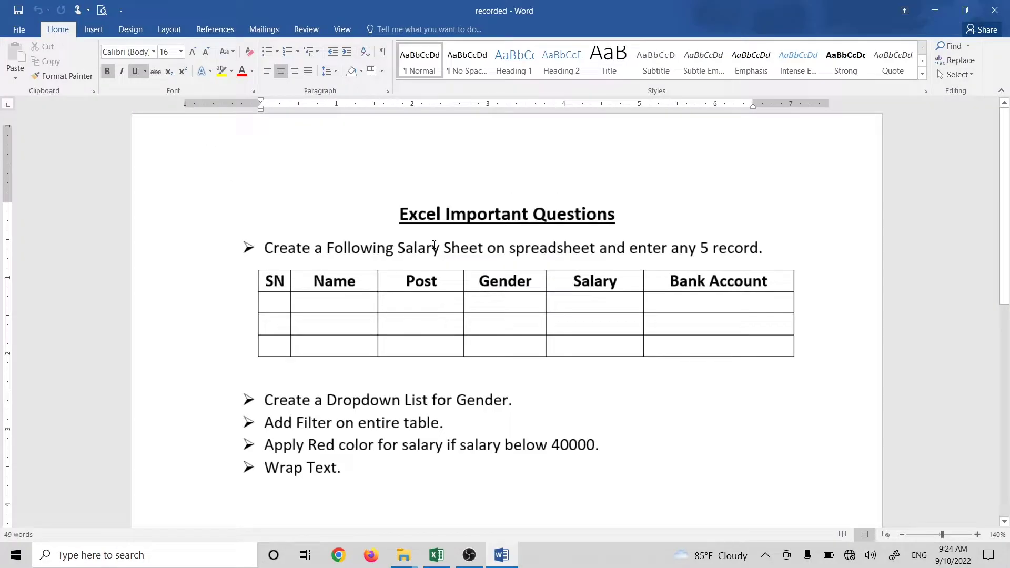
Step: Italicize the word 'spreadsheet' in the first salary-sheet question
ctrl+scroll(535, 287, down, 1)
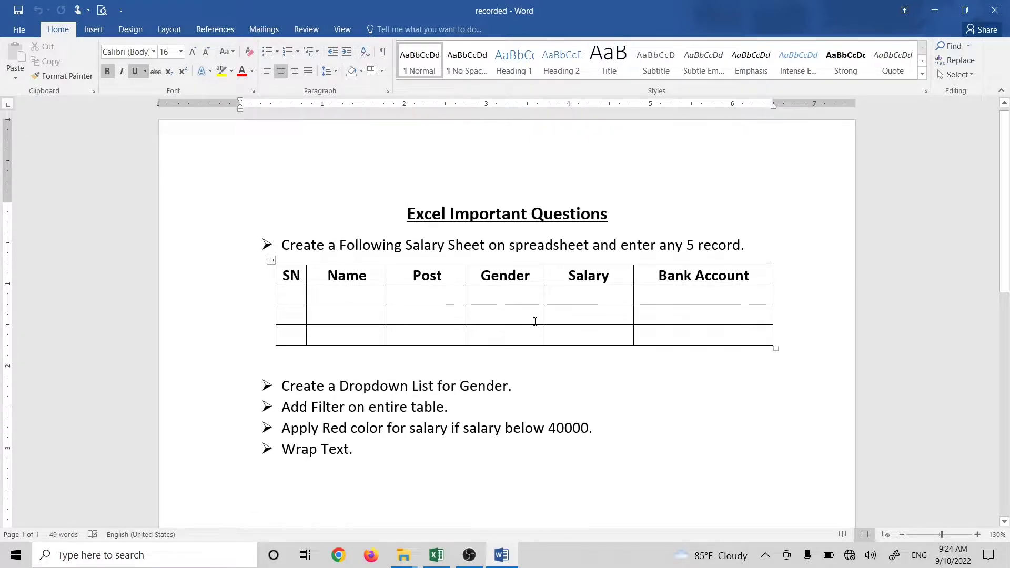
scroll(534, 347, down, 2)
click(501, 331)
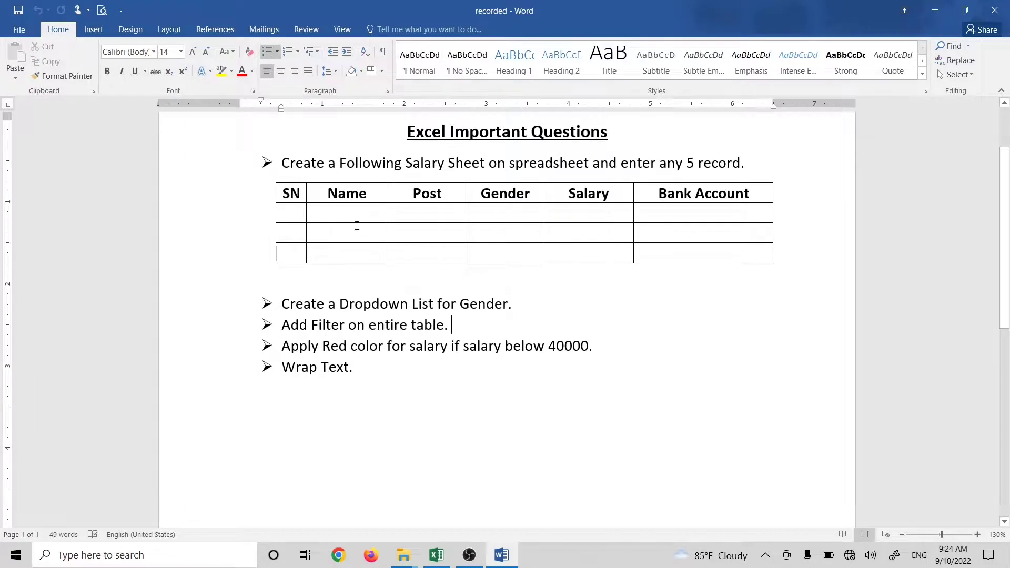
key(Up)
drag(588, 170, 509, 162)
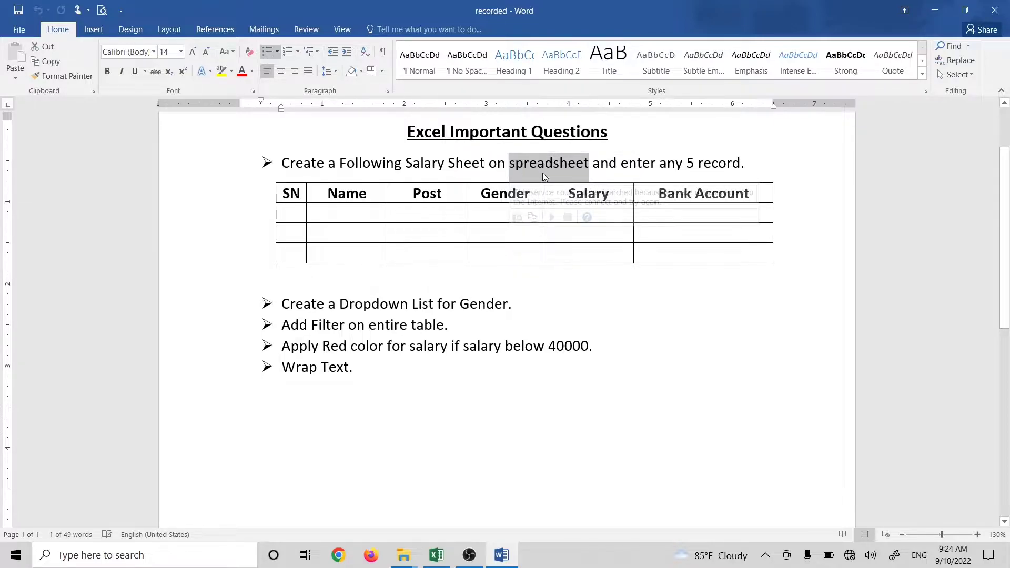
key(ctrl+i)
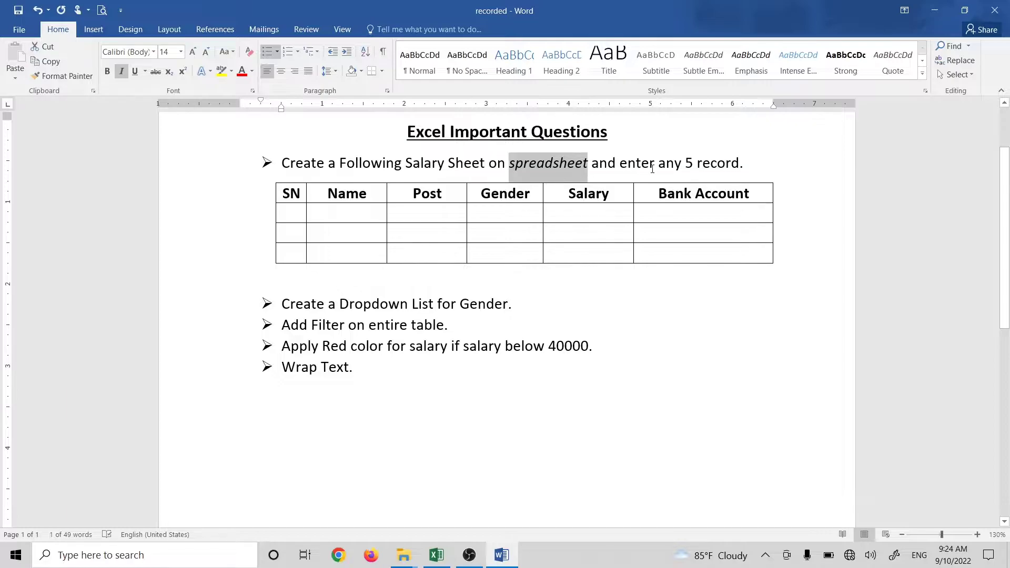
Step: Read through the task list: the word 'record', the Gender table and the Wrap Text item
drag(698, 165, 740, 169)
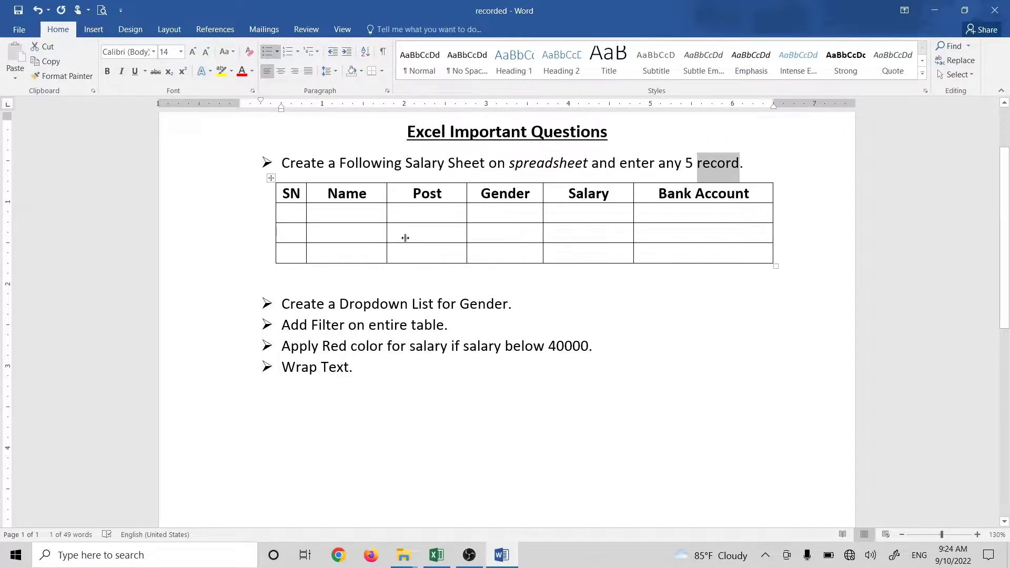
click(472, 231)
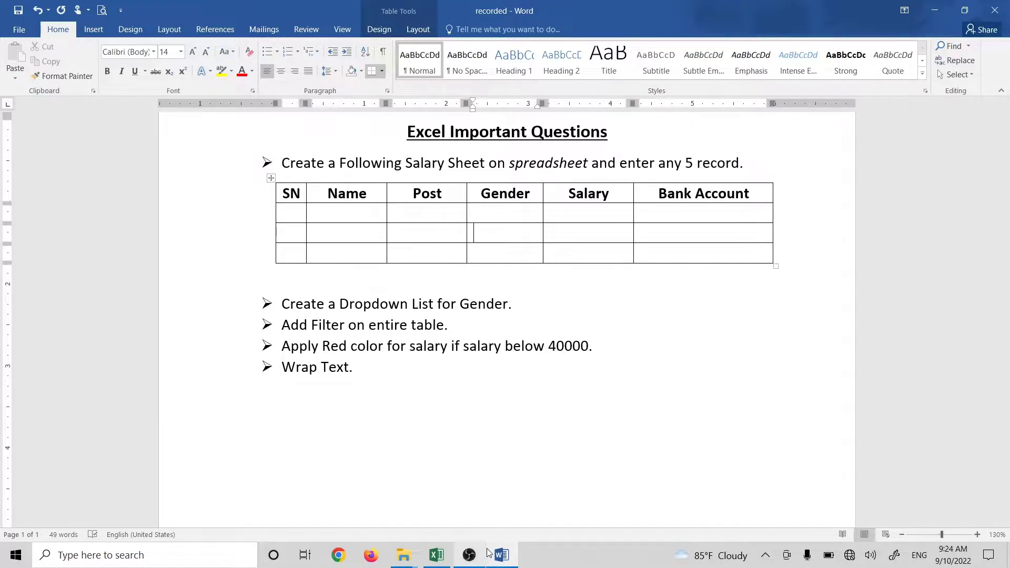
click(406, 419)
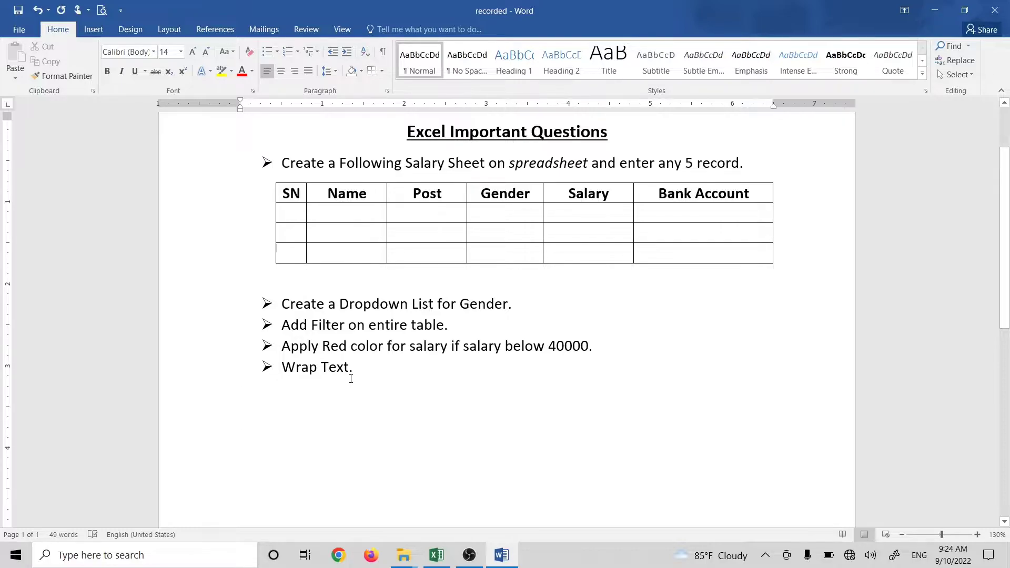
click(367, 372)
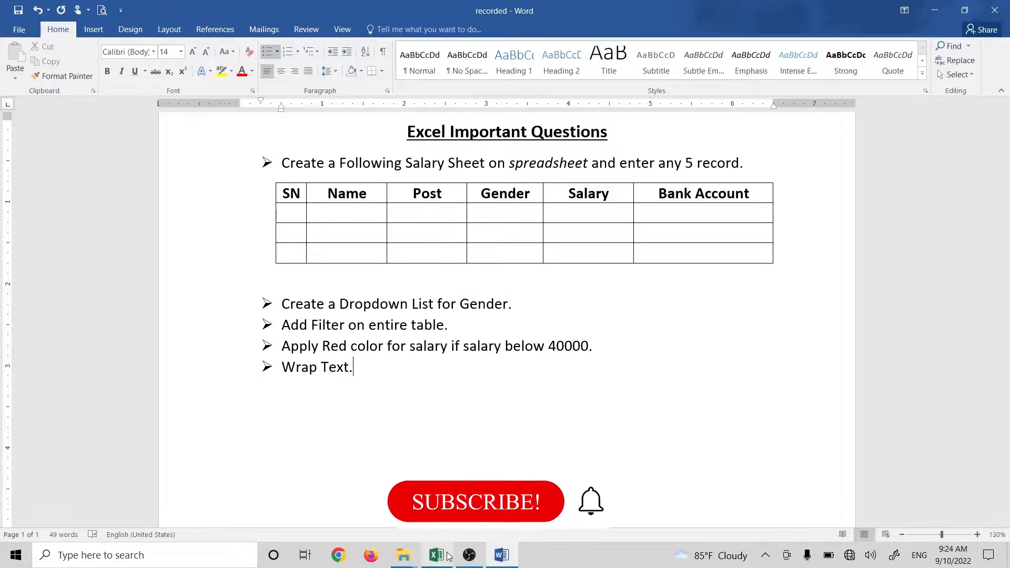
mouse_move(439, 556)
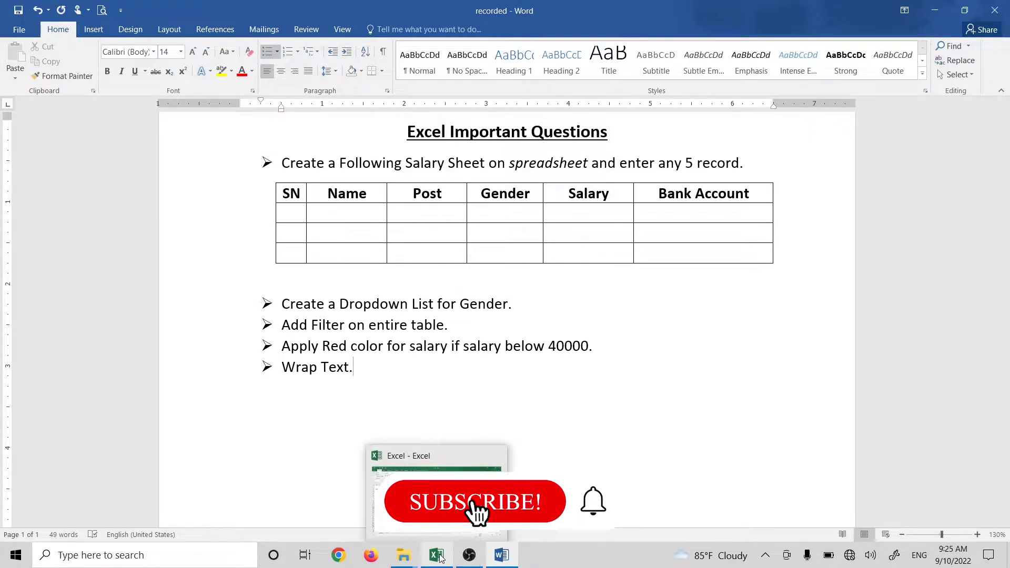
Step: Switch to the Excel Salary Sheet workbook and click through entries in the table
click(439, 556)
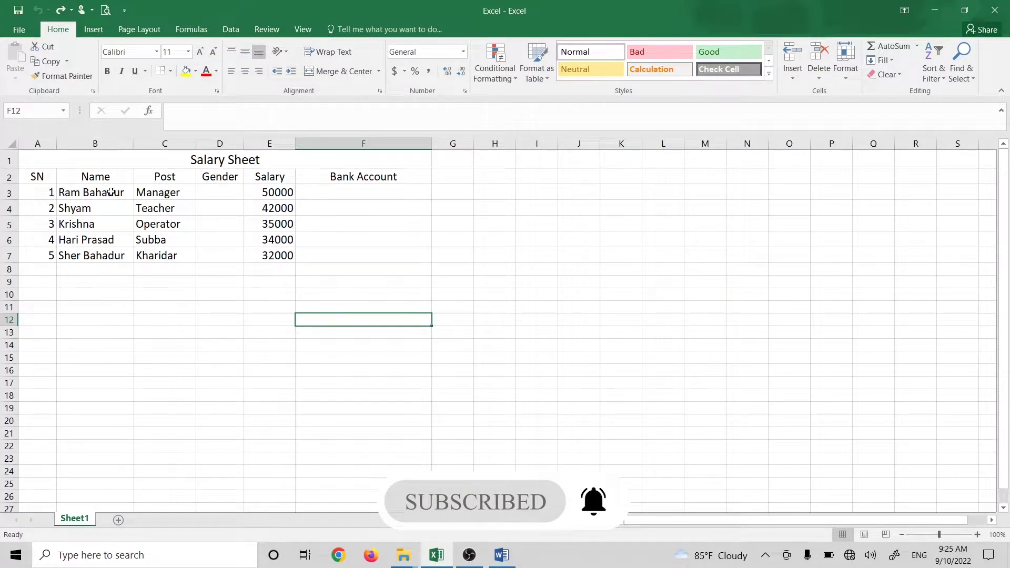
click(138, 253)
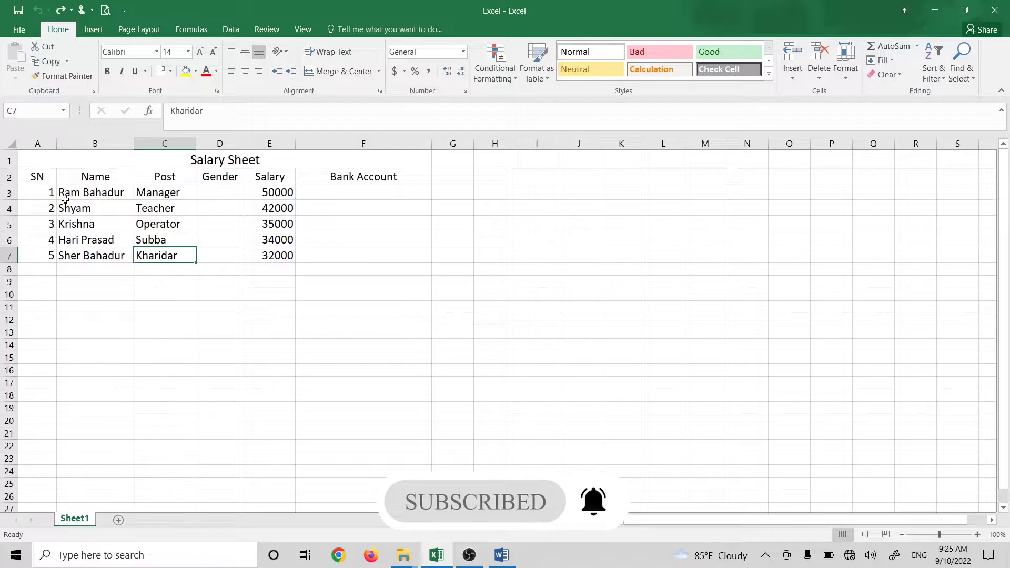
click(30, 181)
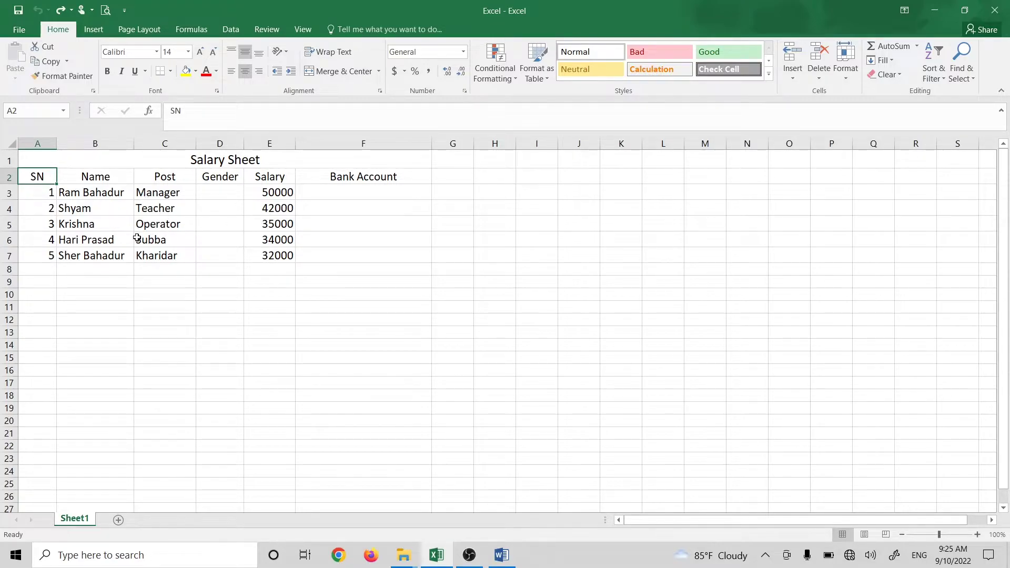
click(151, 227)
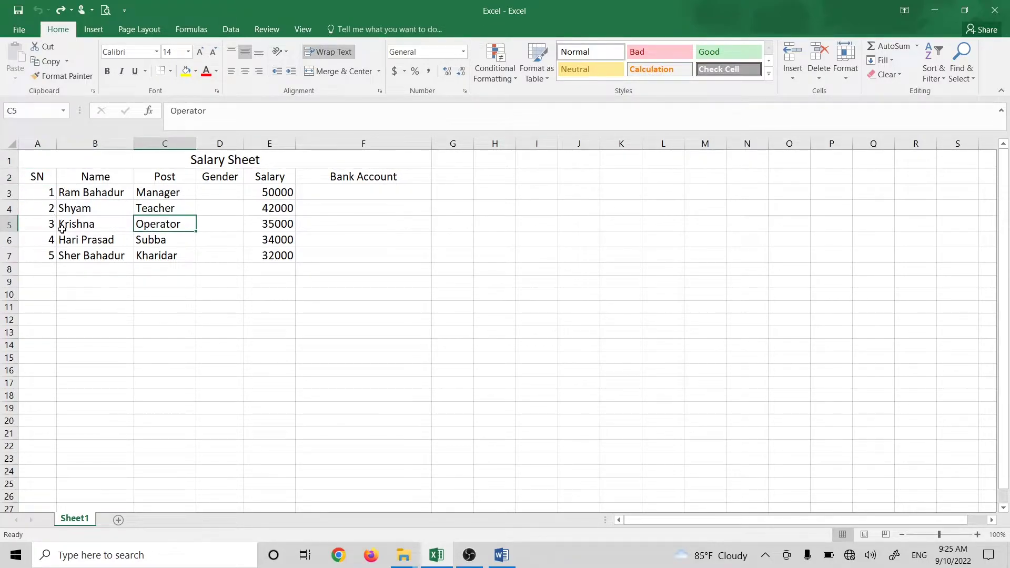
click(118, 222)
Step: Select the whole salary table A1:F7 using Ctrl+A
drag(31, 178, 349, 266)
drag(143, 163, 263, 253)
click(200, 243)
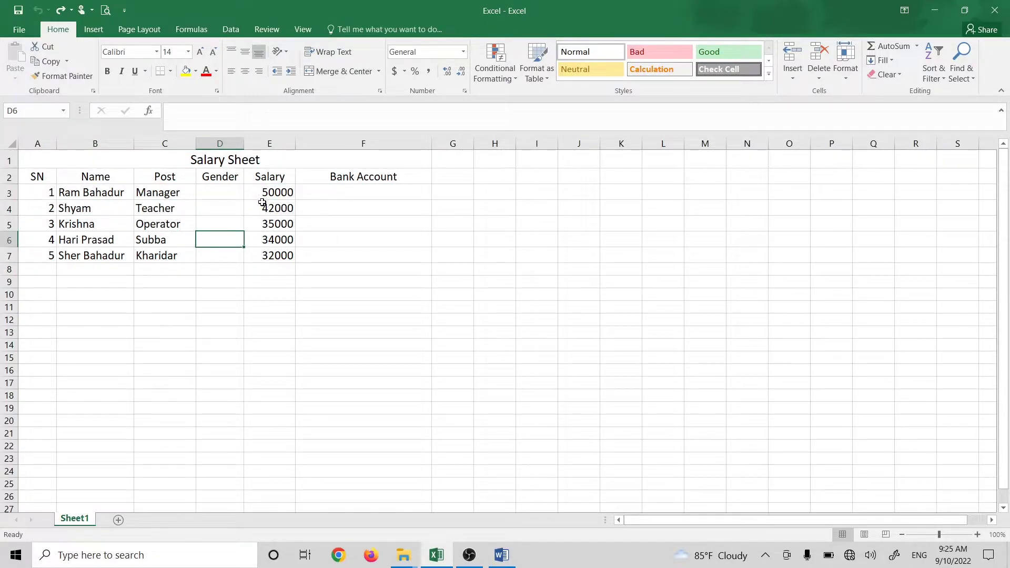
click(155, 213)
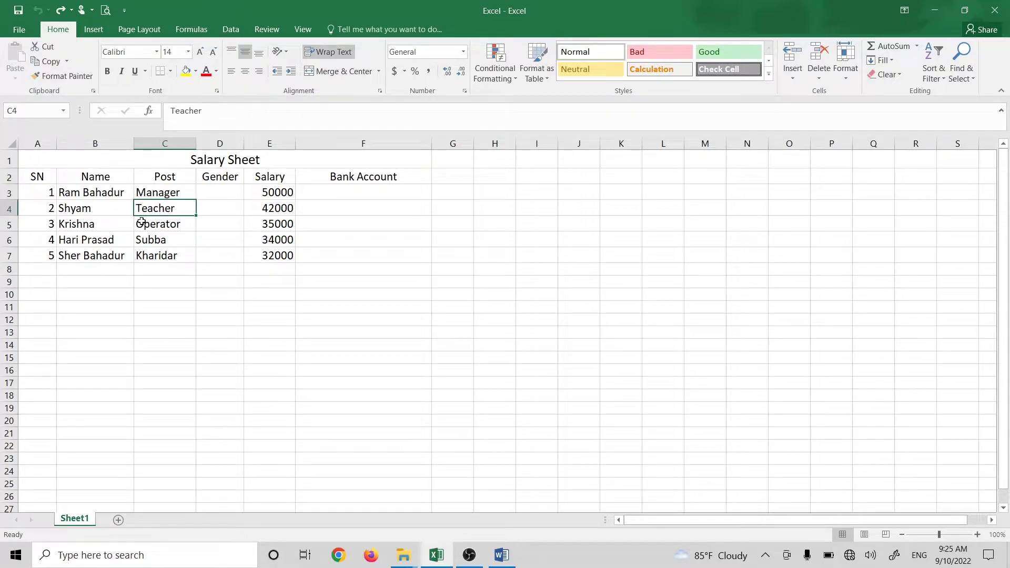
key(ctrl+a)
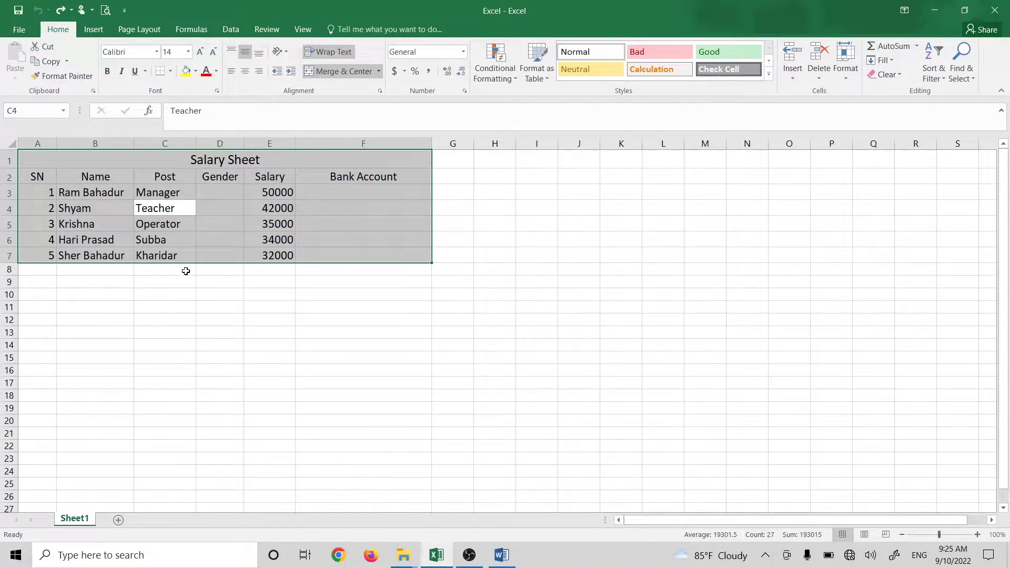
Step: Apply All Borders to every cell of the salary table
click(170, 71)
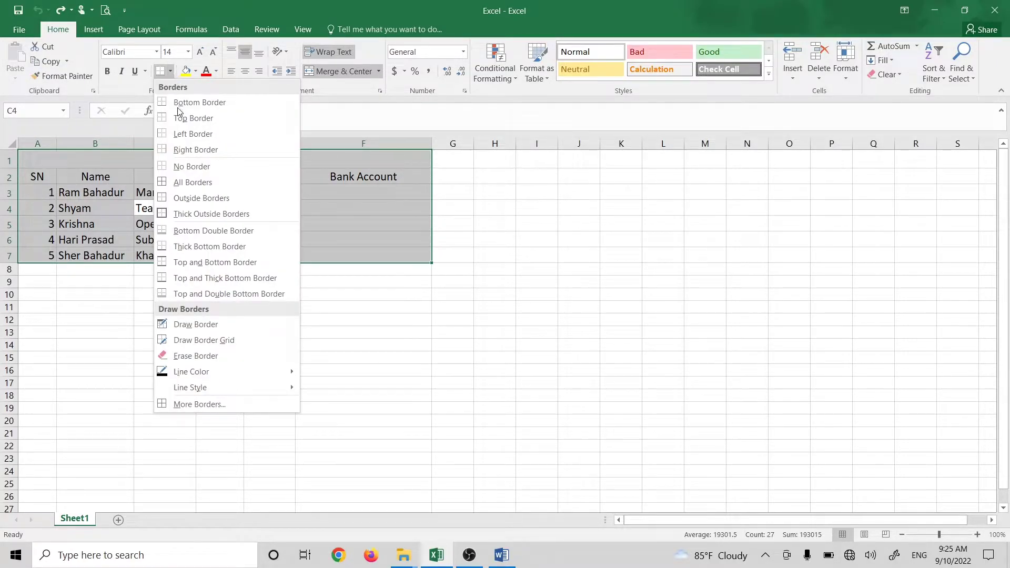
click(194, 183)
click(180, 331)
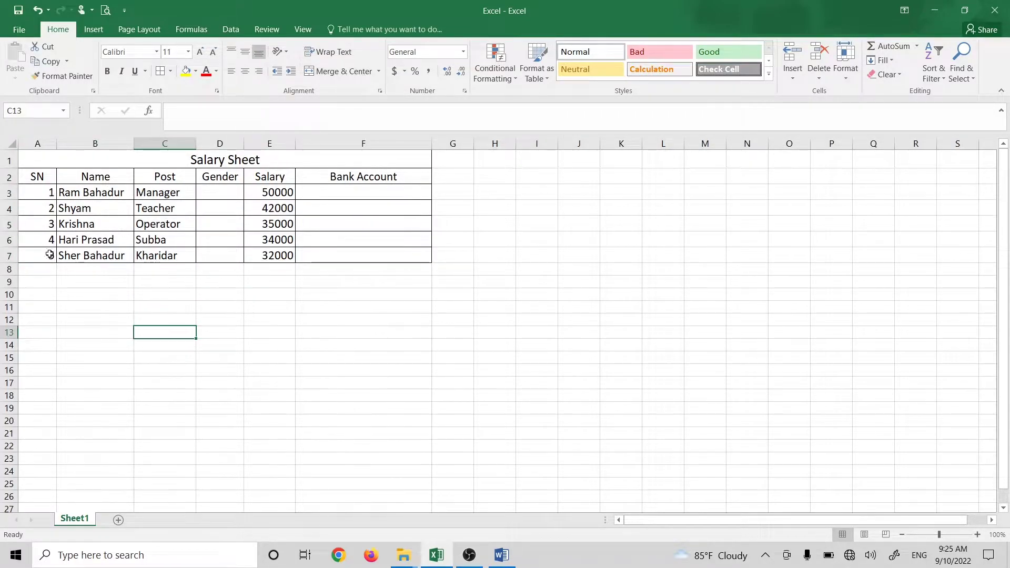
Step: Make the Salary Sheet title 18pt bold and bold the header row A2:F2
click(200, 163)
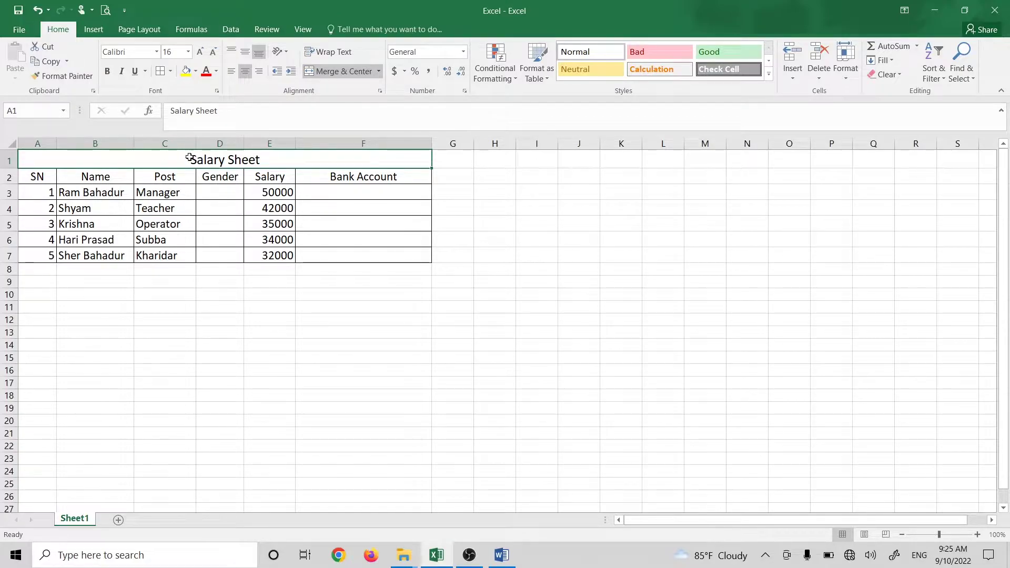
click(200, 51)
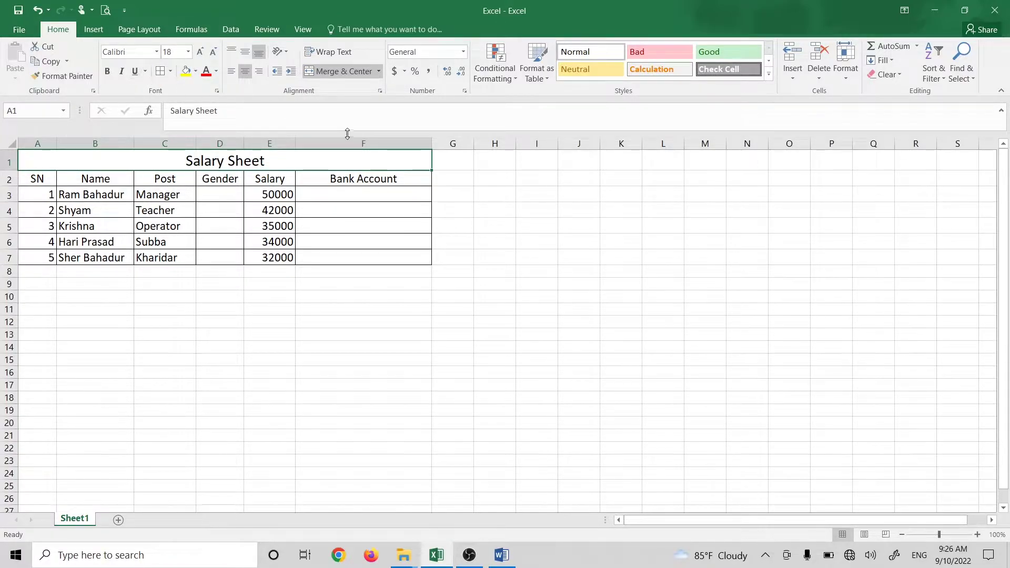
key(ctrl+b)
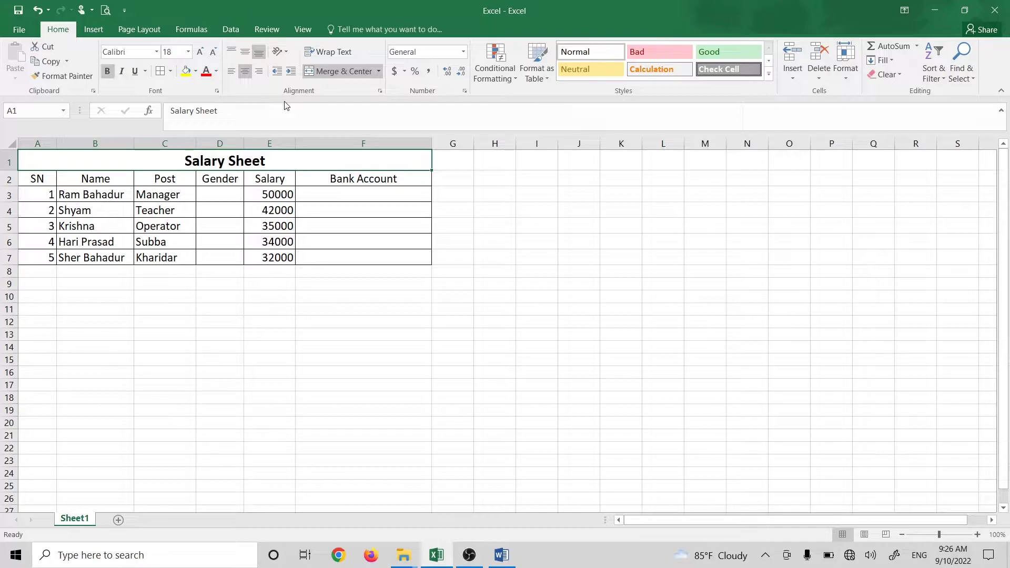
drag(33, 179, 415, 180)
key(ctrl+b)
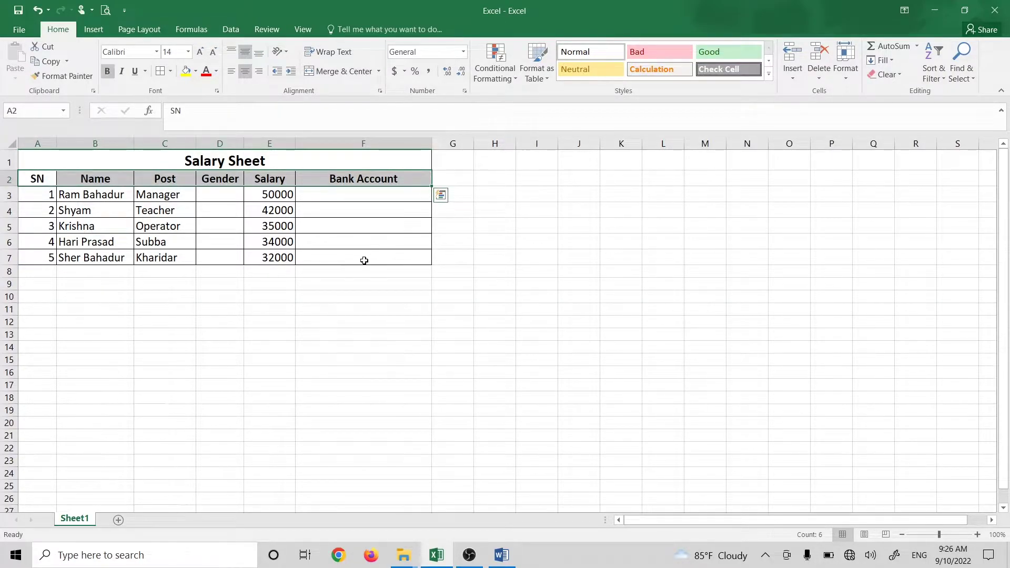
click(362, 258)
Step: Reselect the table from the title down to check it, then return to Word
click(300, 294)
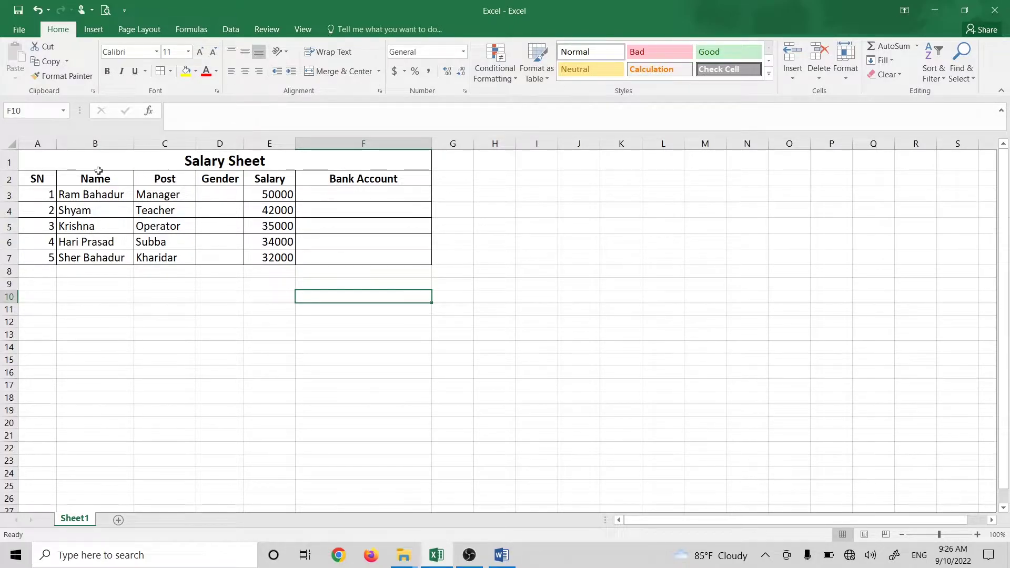
click(188, 195)
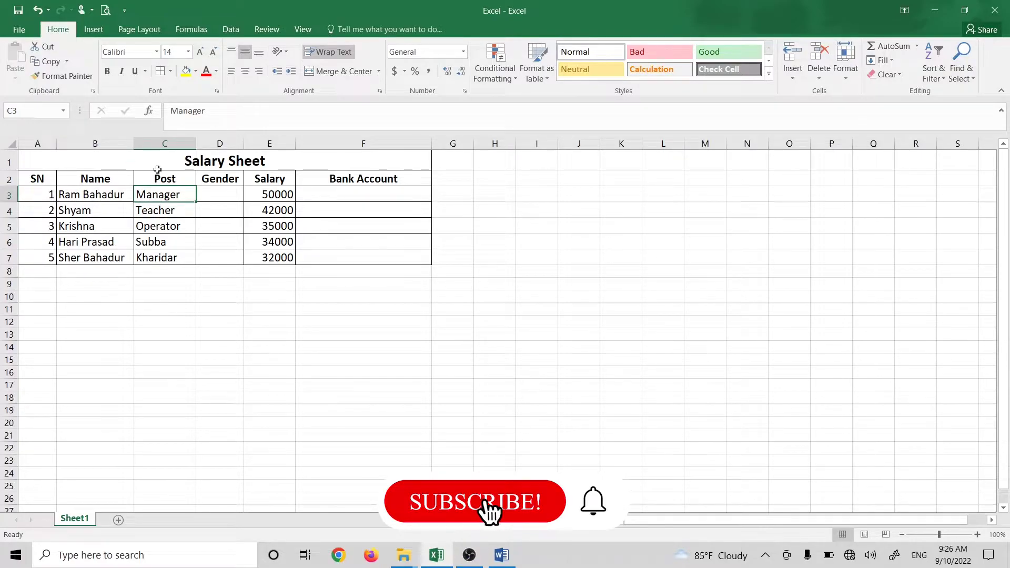
drag(183, 160, 268, 257)
click(269, 296)
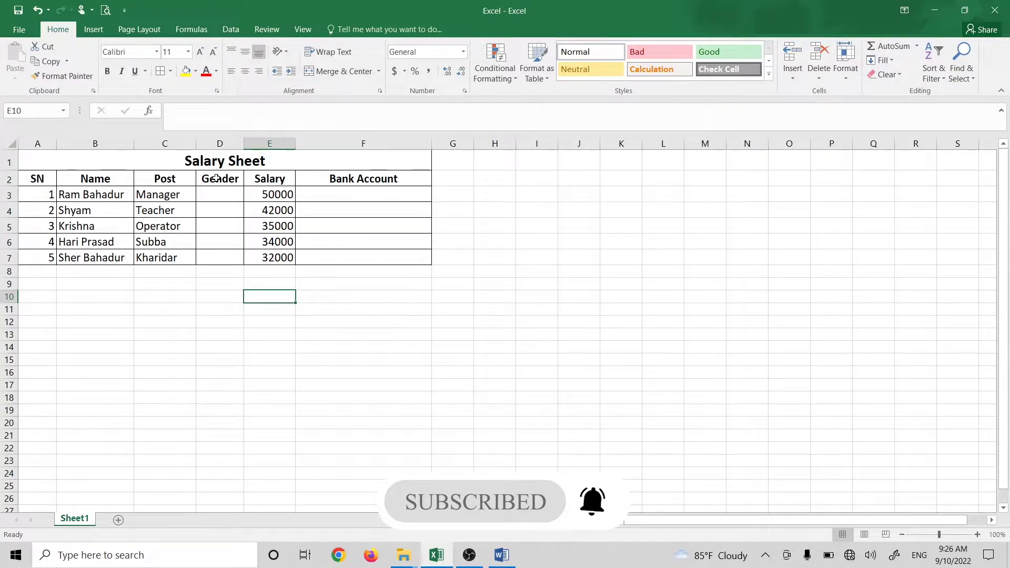
click(164, 360)
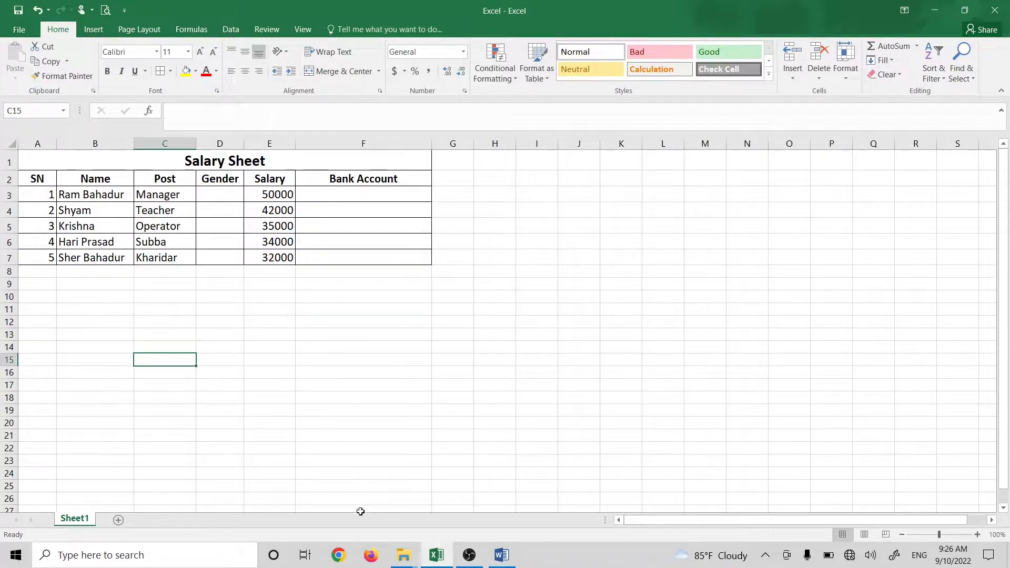
click(499, 556)
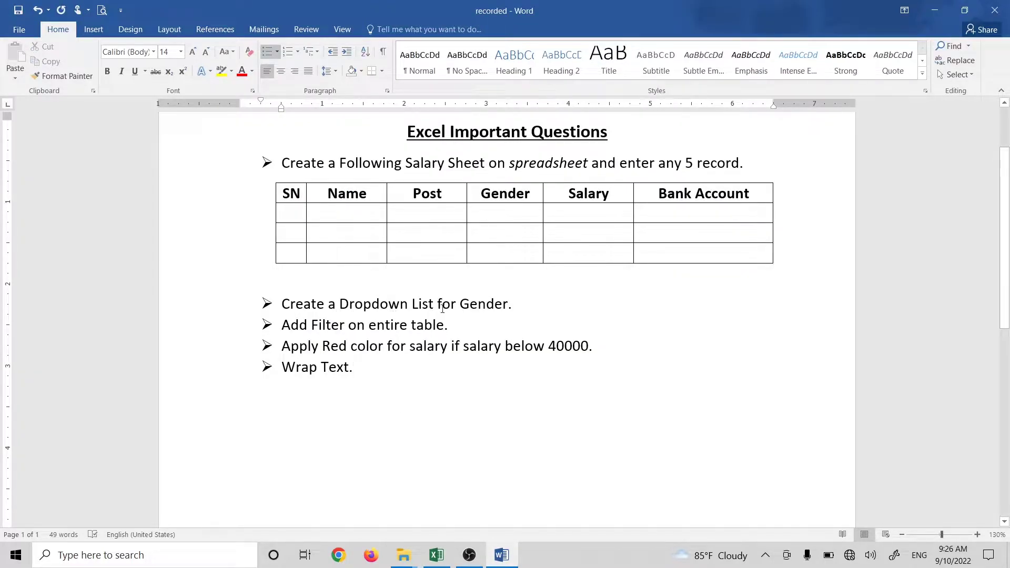
Step: Minimize Word, select the empty Gender cells, then cell M2 for the options list
click(934, 10)
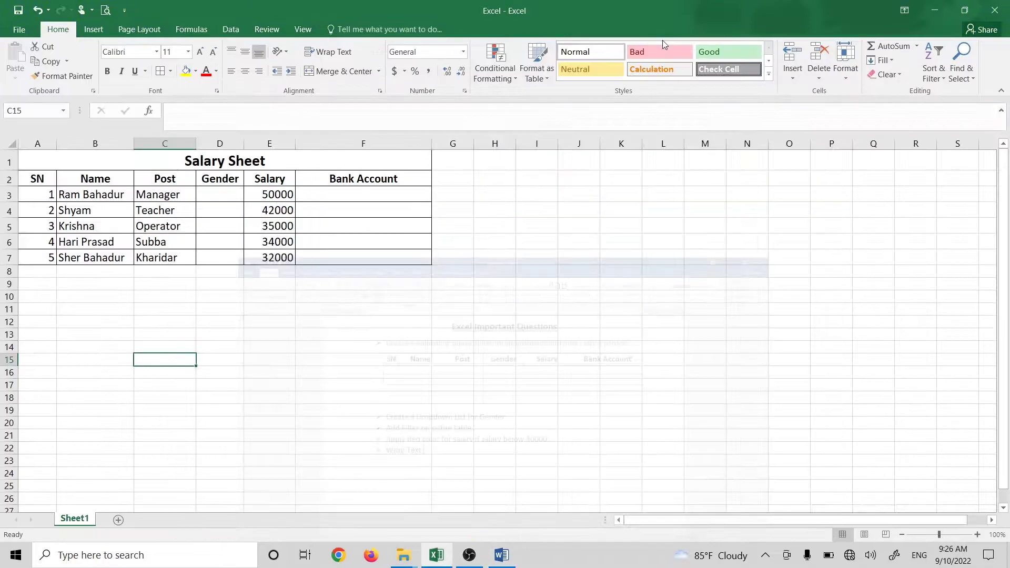
click(216, 181)
click(217, 194)
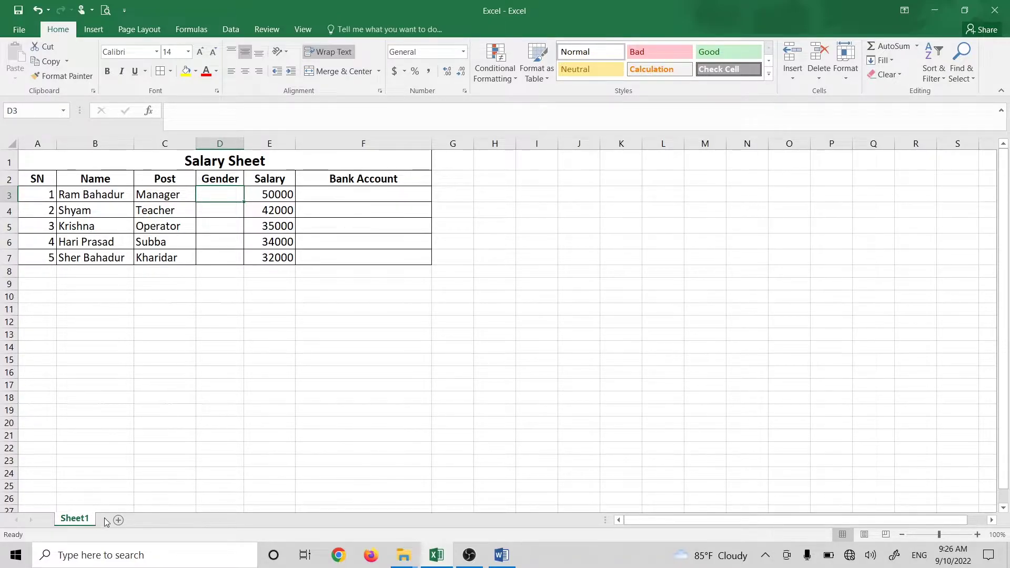
click(690, 179)
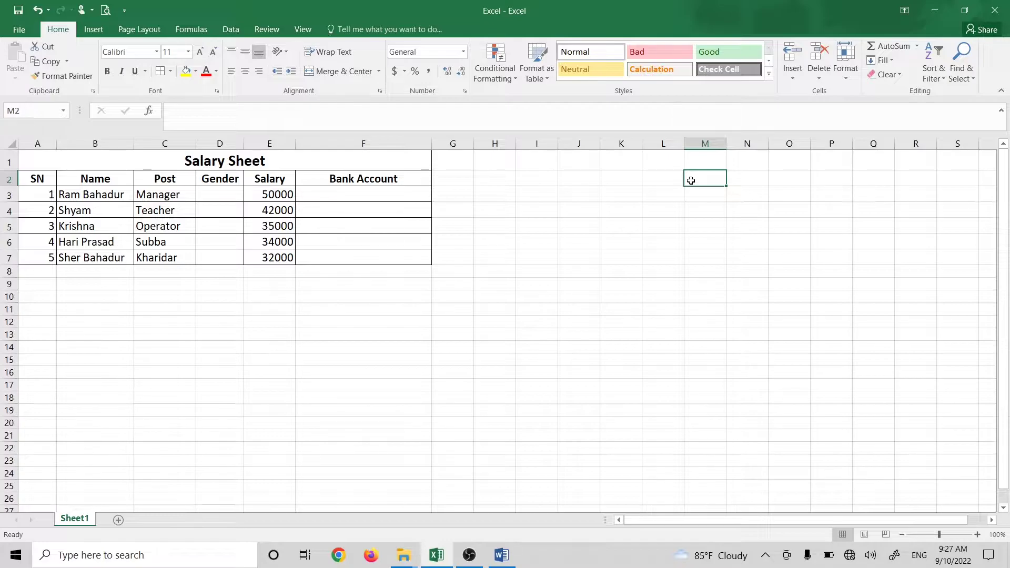
Step: Type Male, Female and Other into cells M2, M3 and M4
text(Male)
key(Return)
text(Female)
key(ctrl+Return)
key(Return)
text(Other)
key(ctrl+Return)
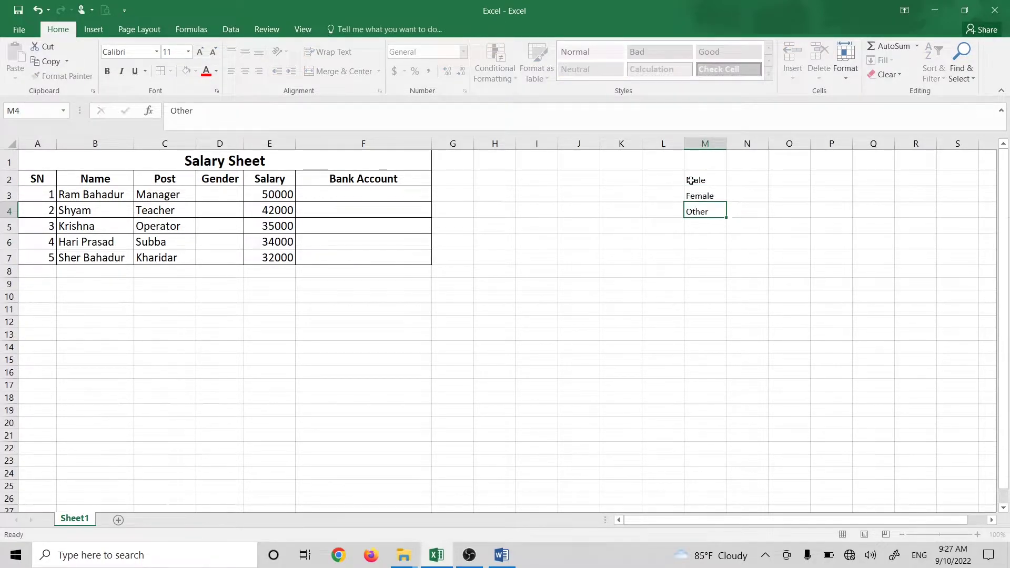
key(Return)
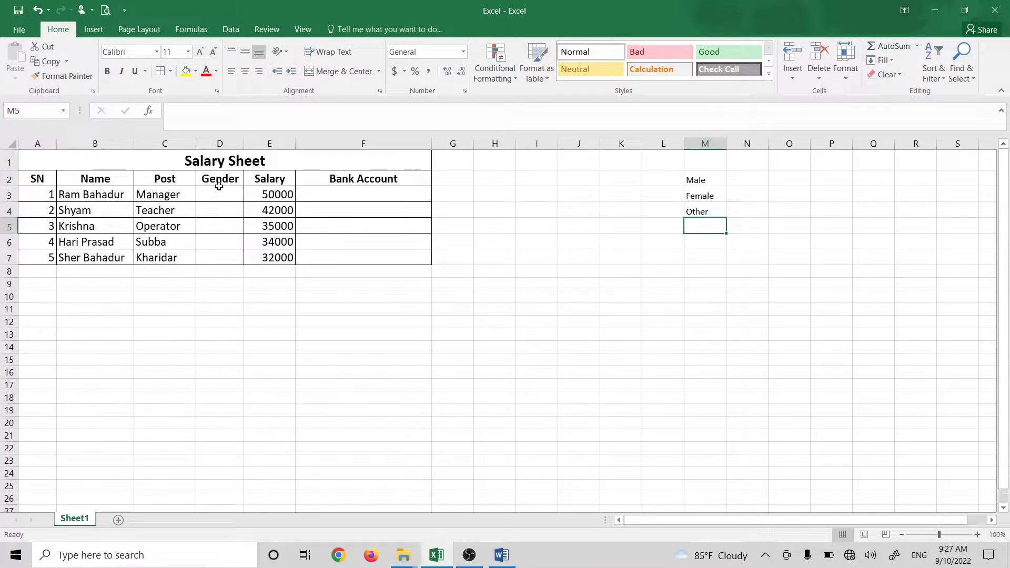
Step: Select the M2:M4 options to check them, then select Gender cell D3
click(693, 181)
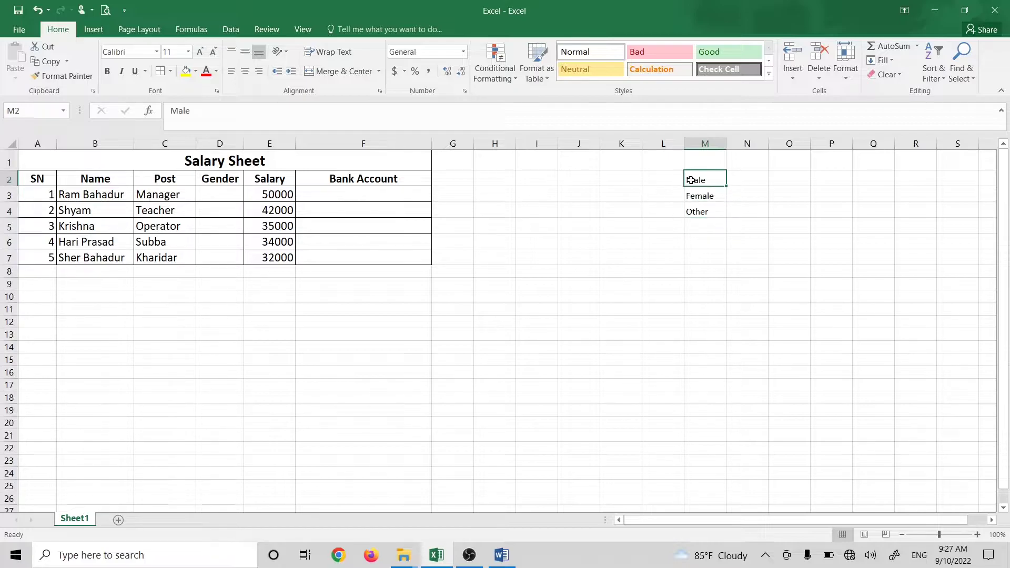
click(217, 197)
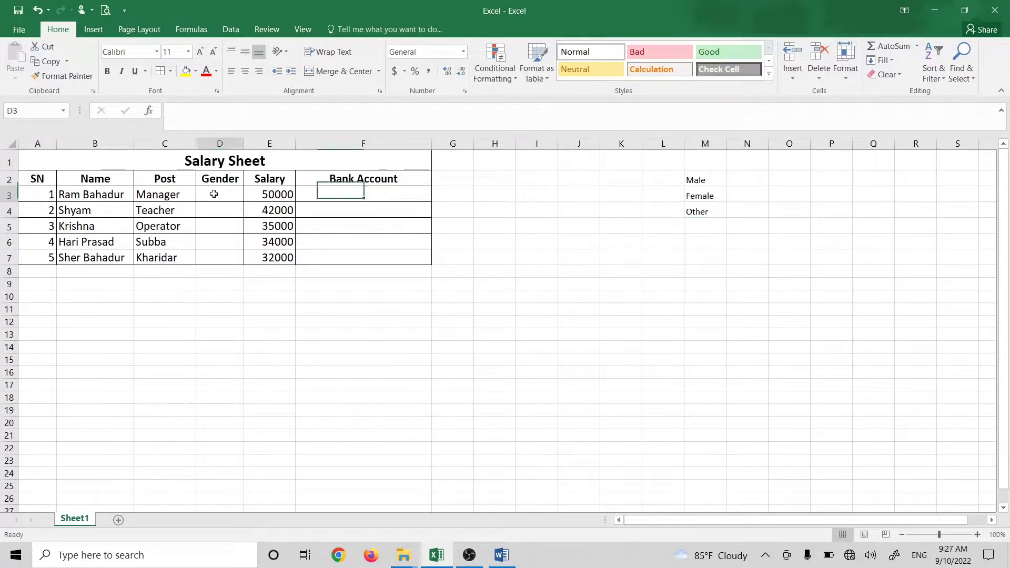
drag(704, 181, 705, 211)
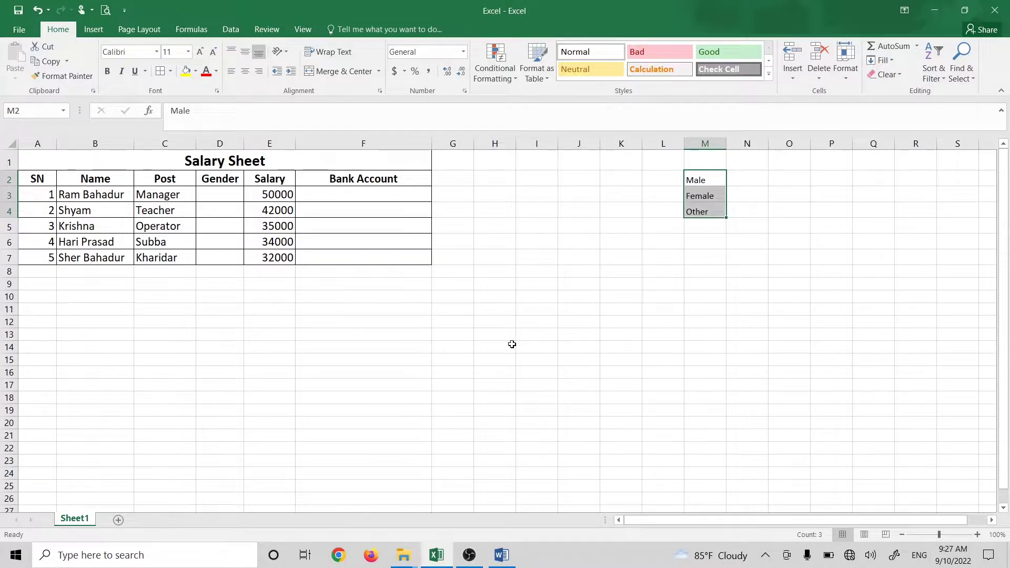
click(488, 294)
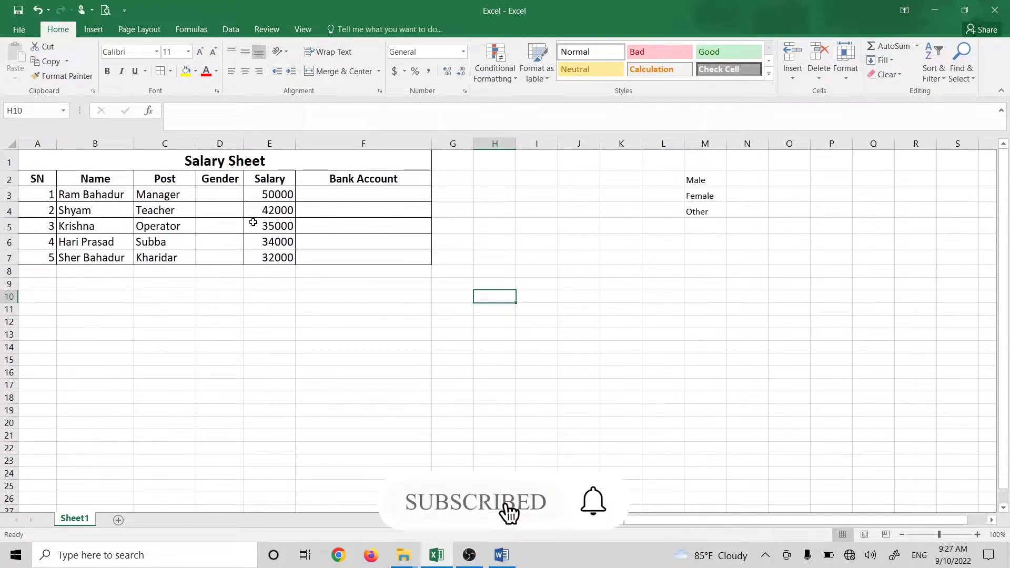
click(222, 195)
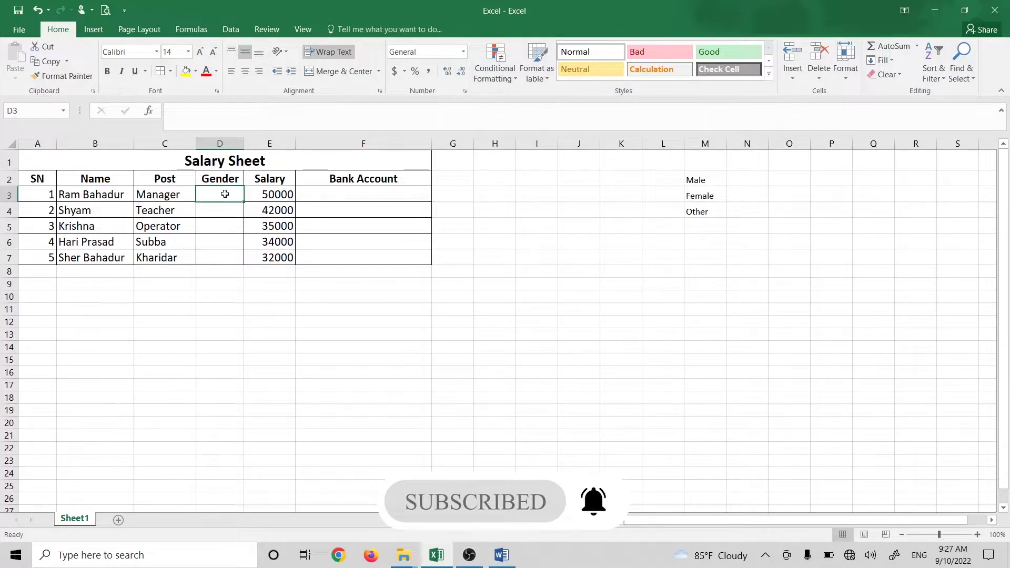
click(235, 33)
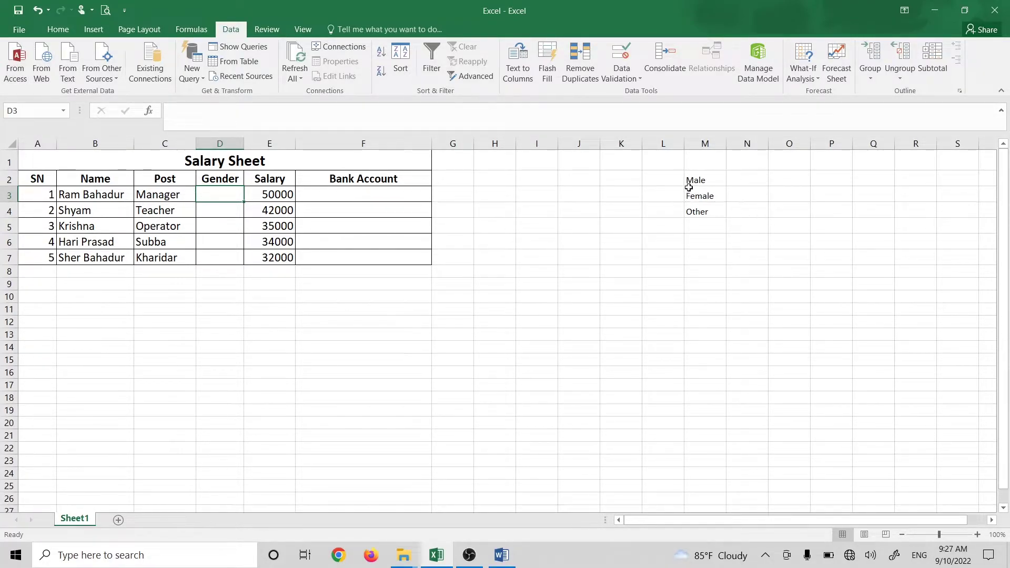
Step: Give D3 a List data validation sourced from =$M$2:$M$4 and test its dropdown
click(629, 77)
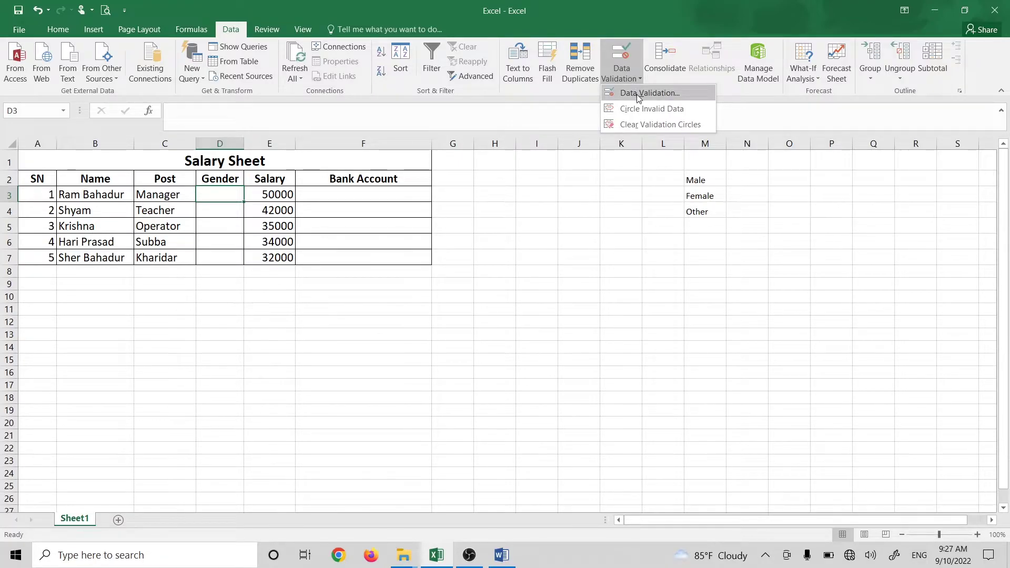
click(637, 94)
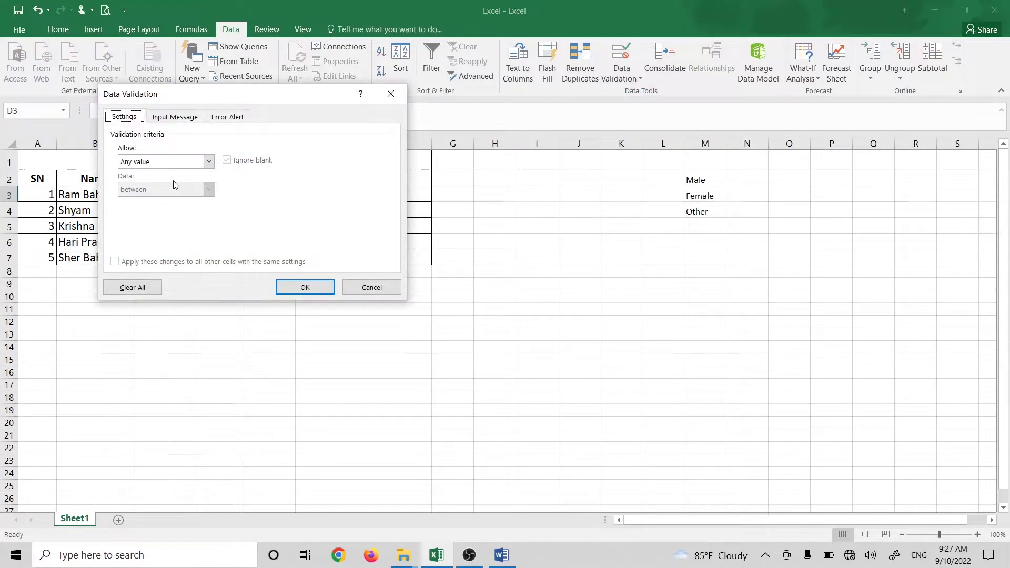
click(205, 161)
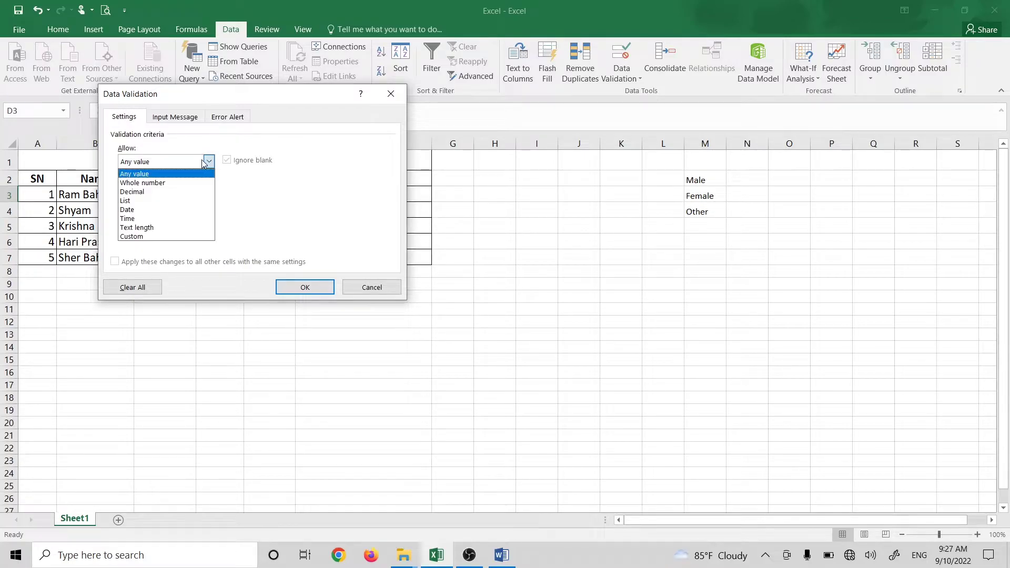
click(180, 202)
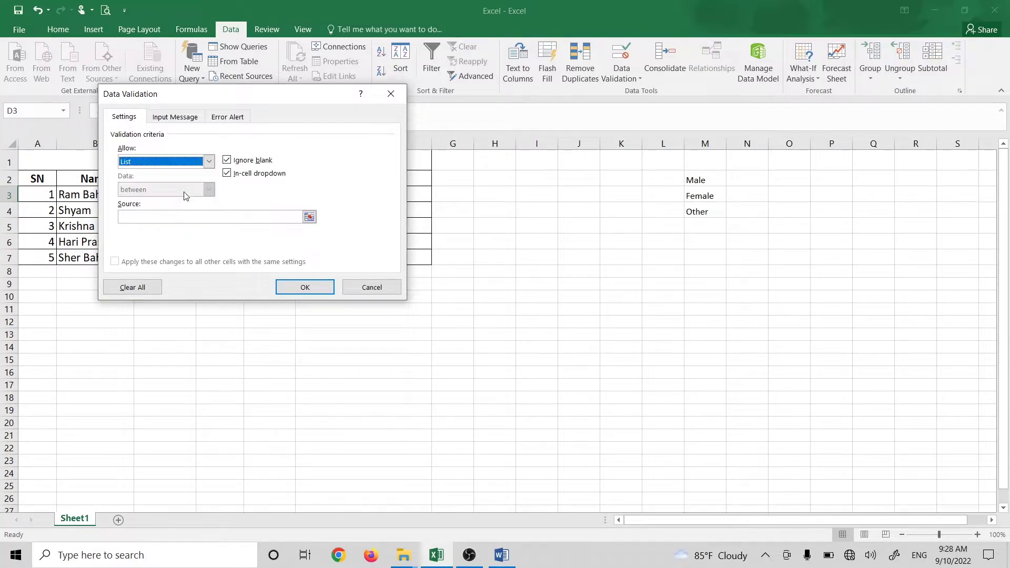
click(161, 218)
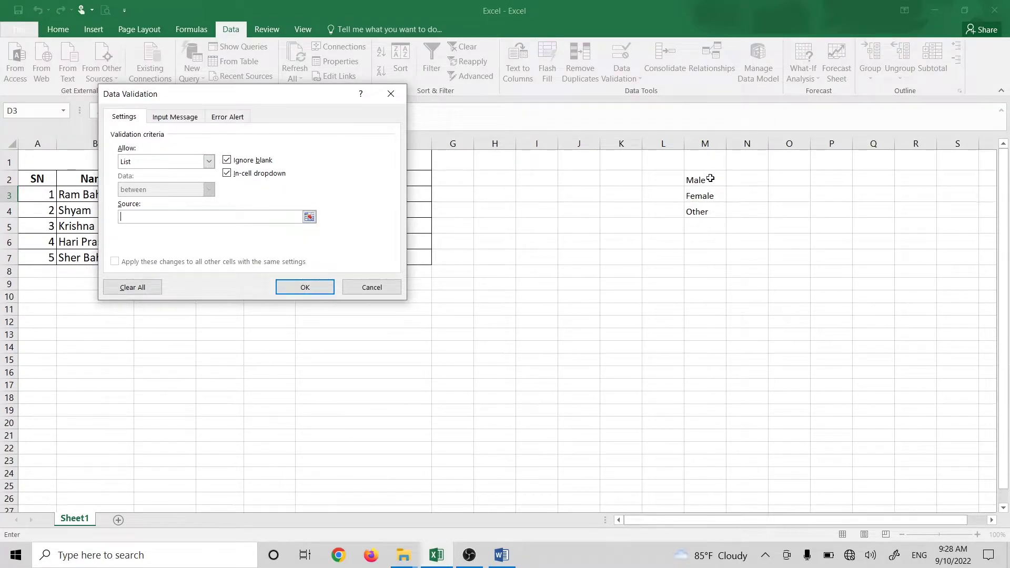
drag(710, 179, 712, 208)
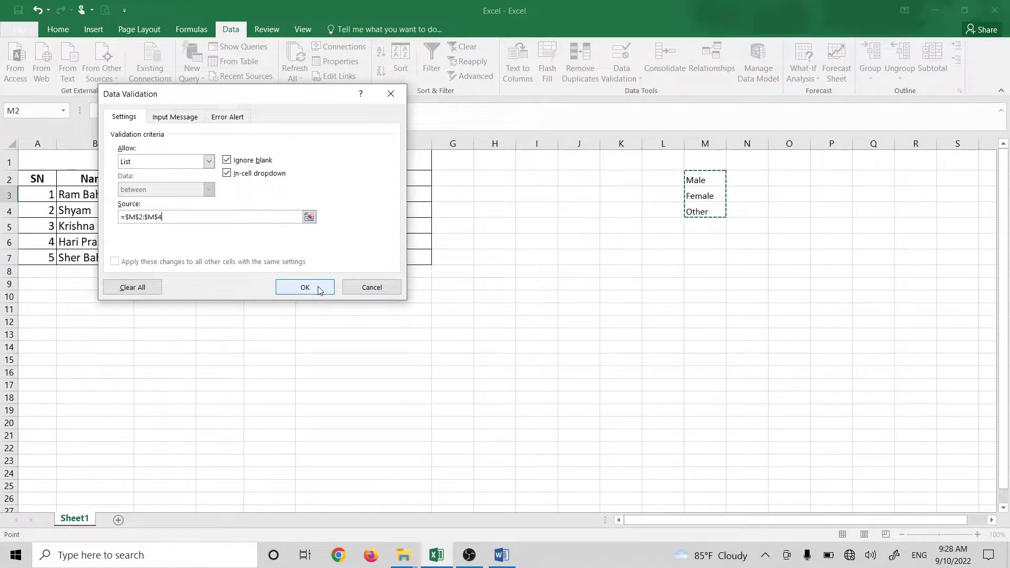
click(317, 285)
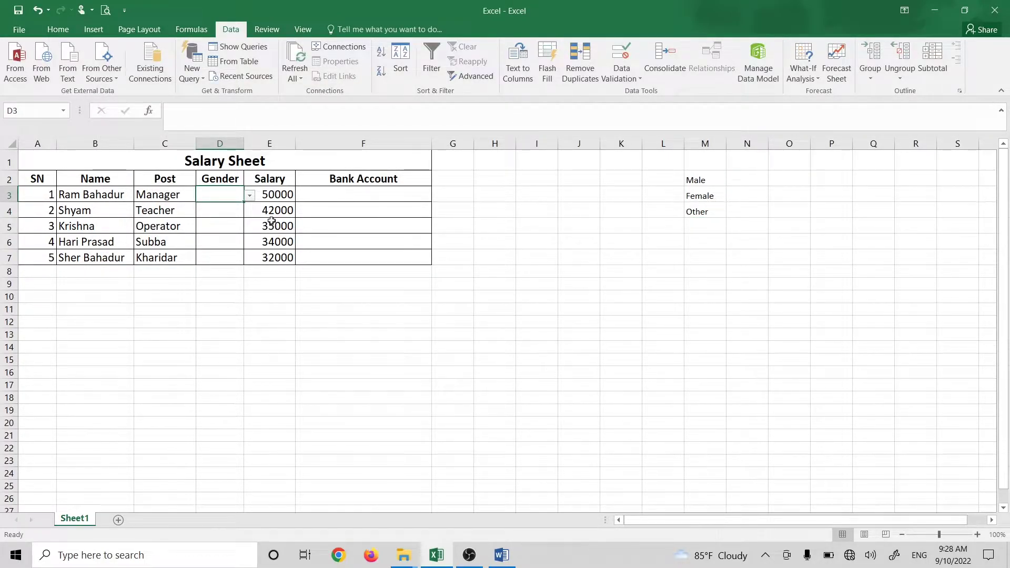
click(251, 196)
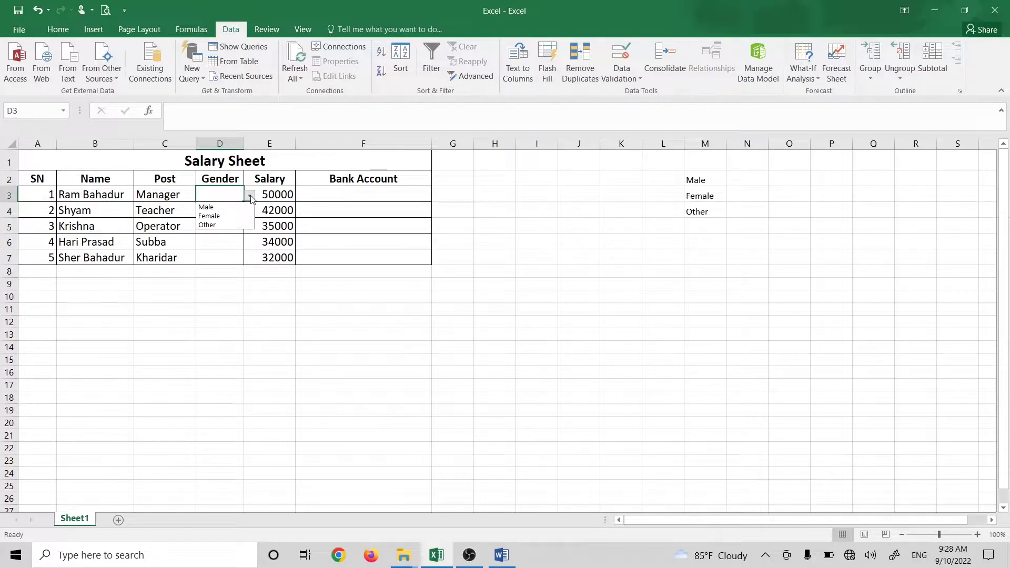
Step: Copy D3's Gender dropdown down to D7 and confirm each cell has it
key(Escape)
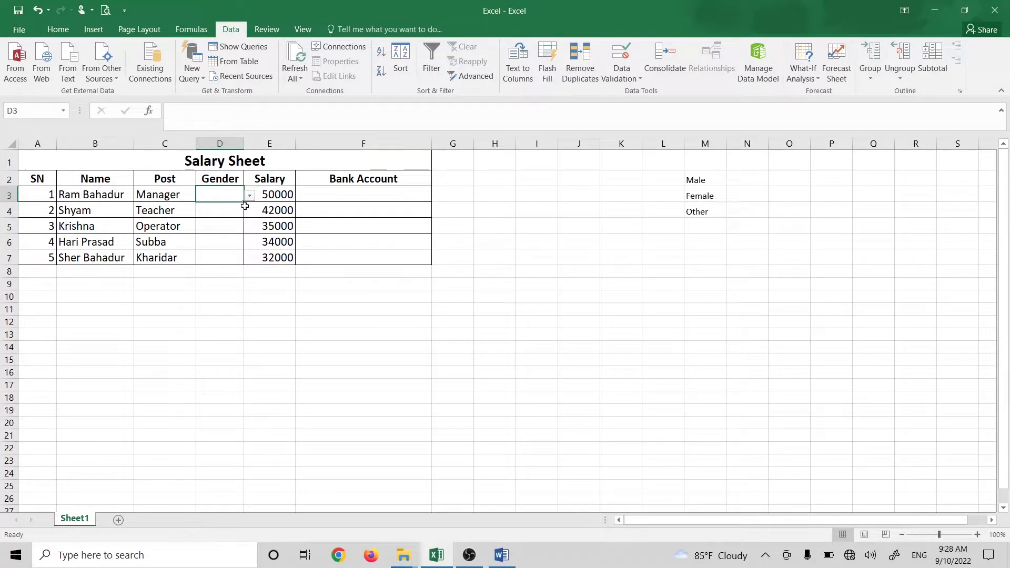
click(250, 196)
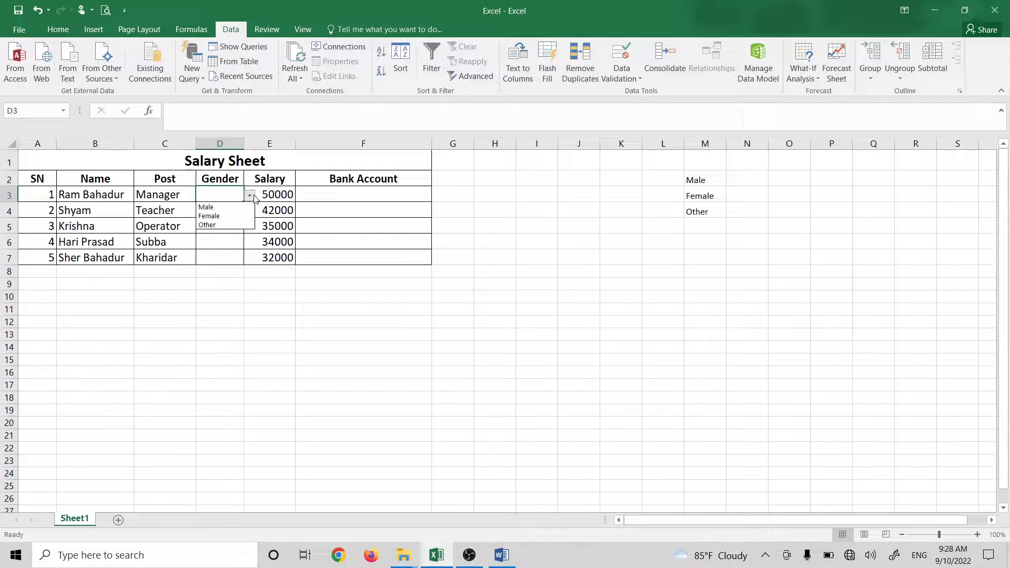
click(251, 195)
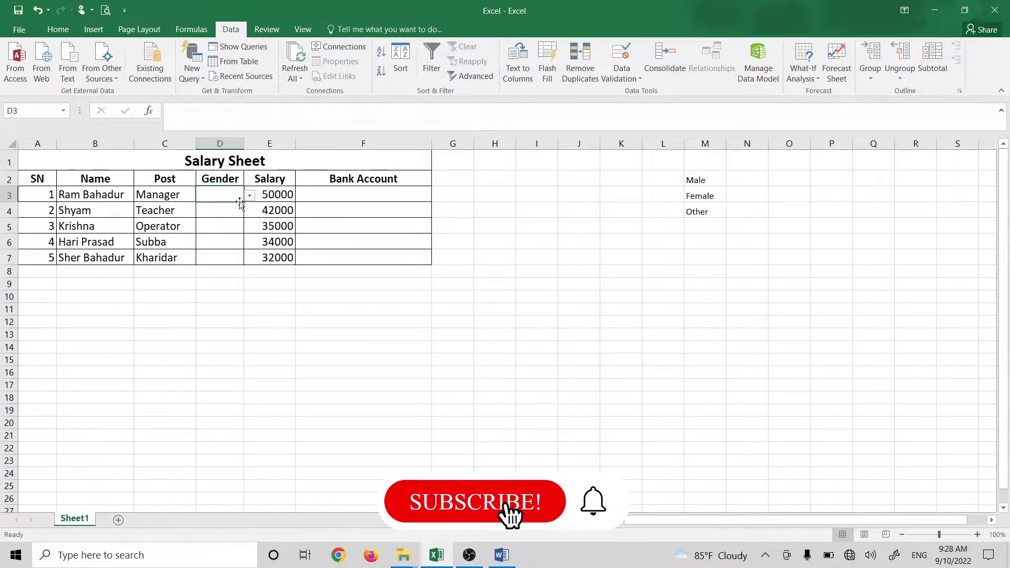
drag(243, 202, 242, 263)
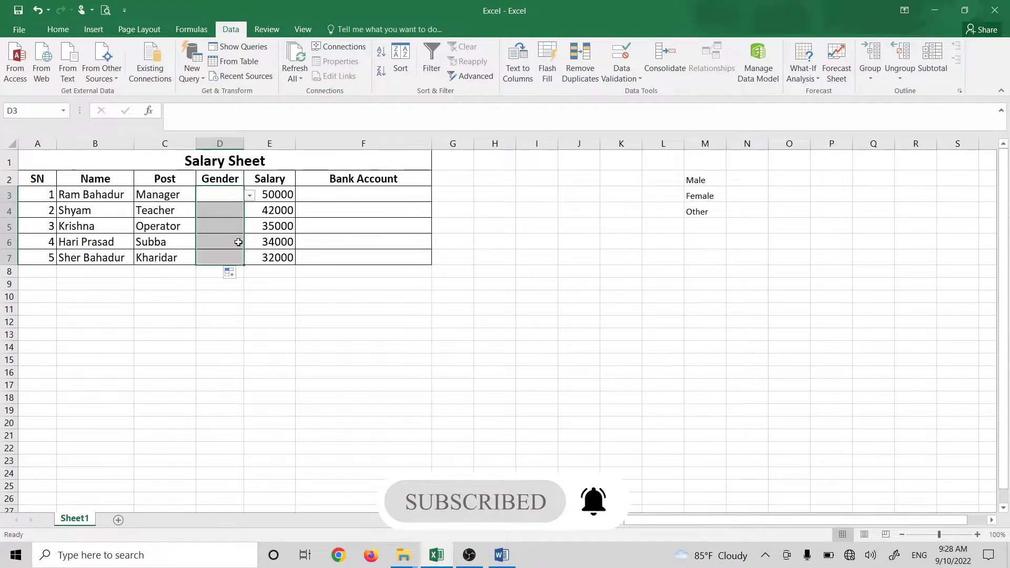
click(240, 256)
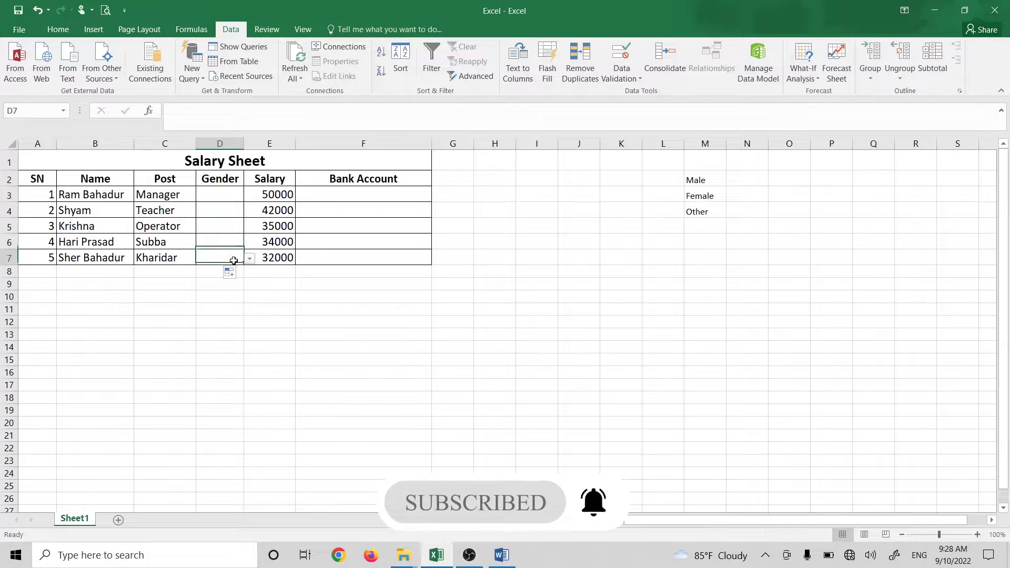
click(233, 245)
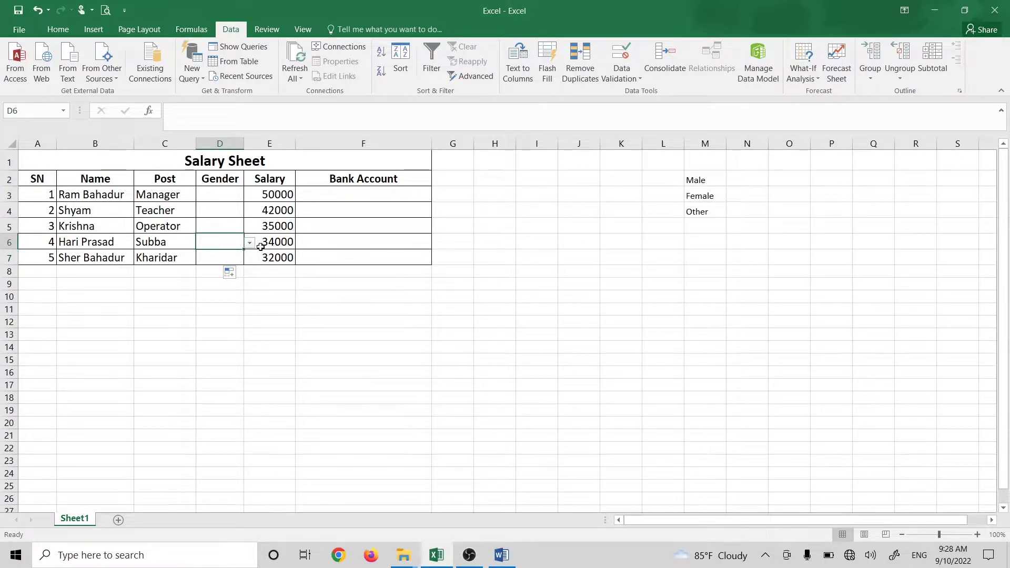
click(227, 223)
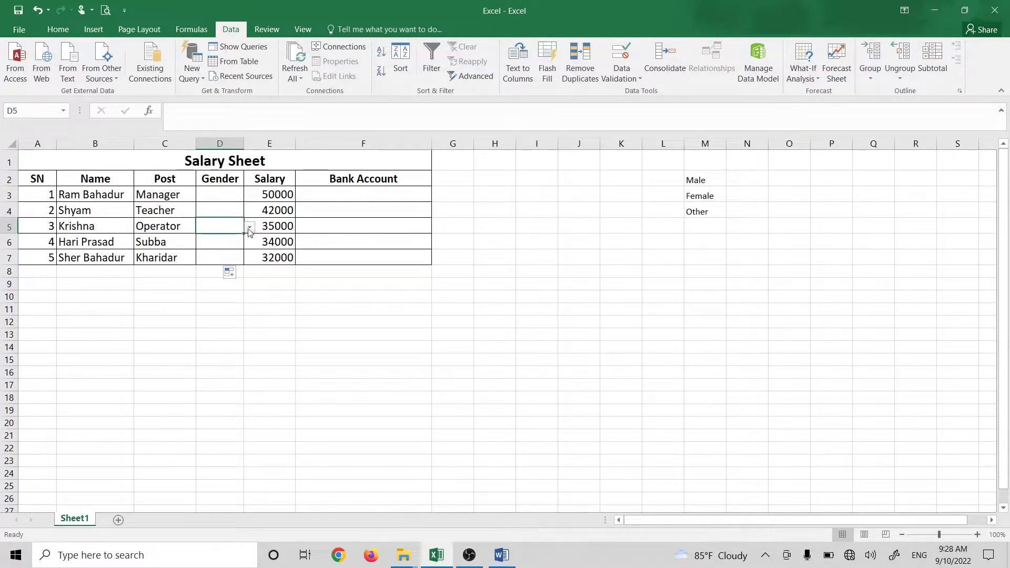
click(230, 211)
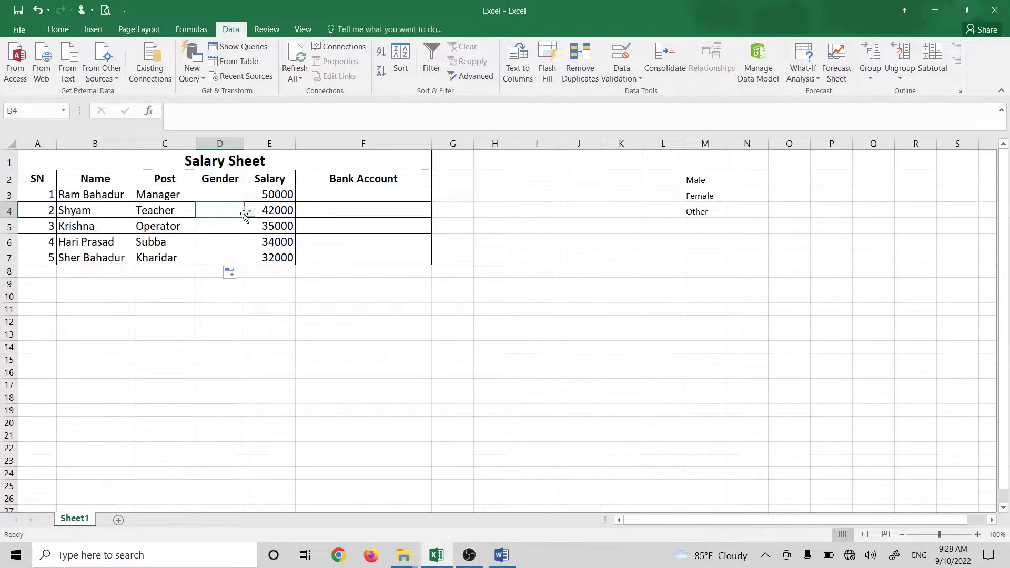
Step: Set D5, D6 and D7 to Male from their dropdowns
click(227, 240)
click(249, 243)
click(240, 263)
click(229, 224)
click(249, 227)
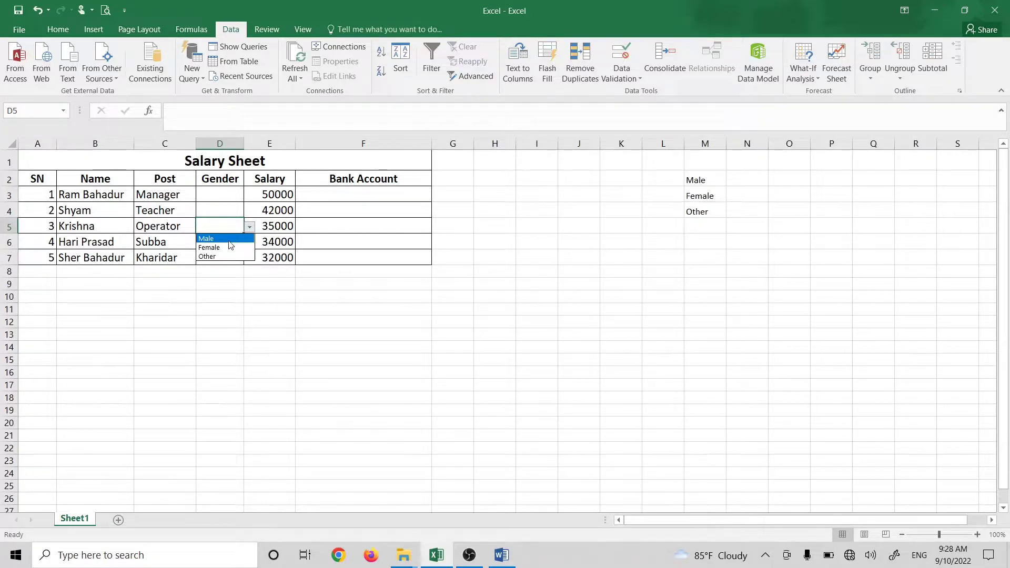
click(228, 241)
click(235, 247)
click(250, 243)
click(231, 254)
click(225, 258)
click(250, 259)
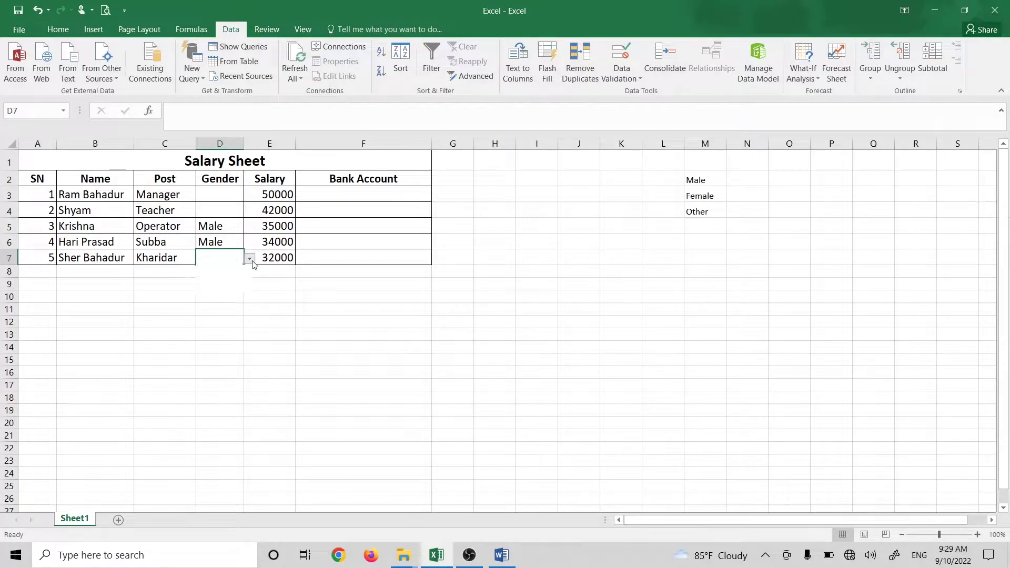
click(225, 269)
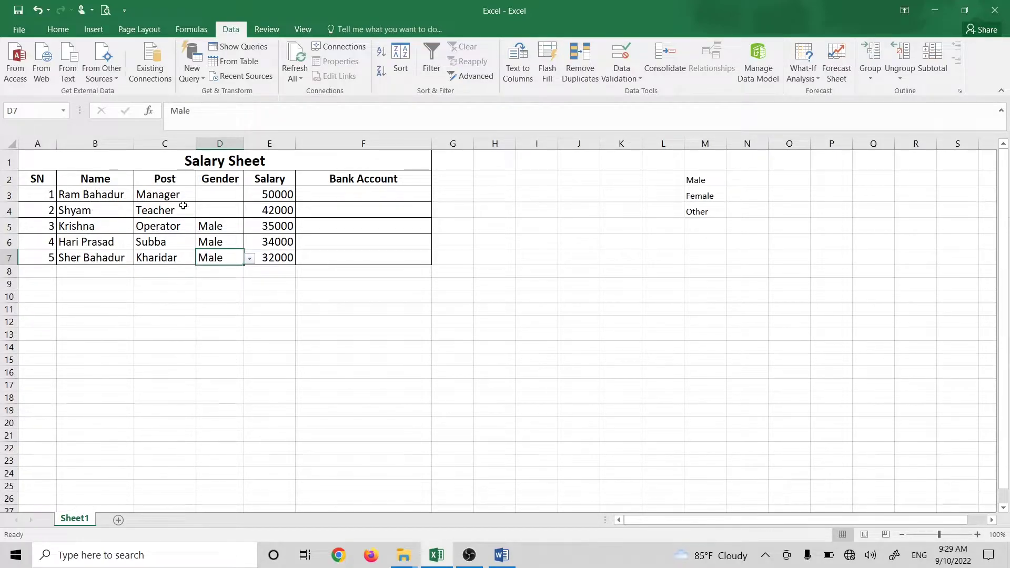
Step: Choose Male from the dropdowns for D3 and D4
click(224, 209)
click(249, 210)
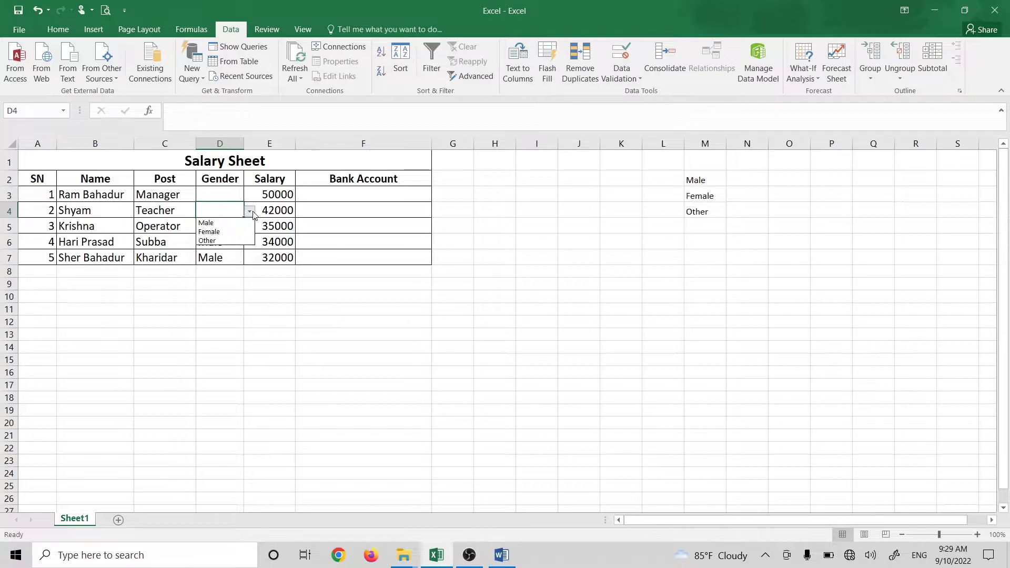
click(219, 194)
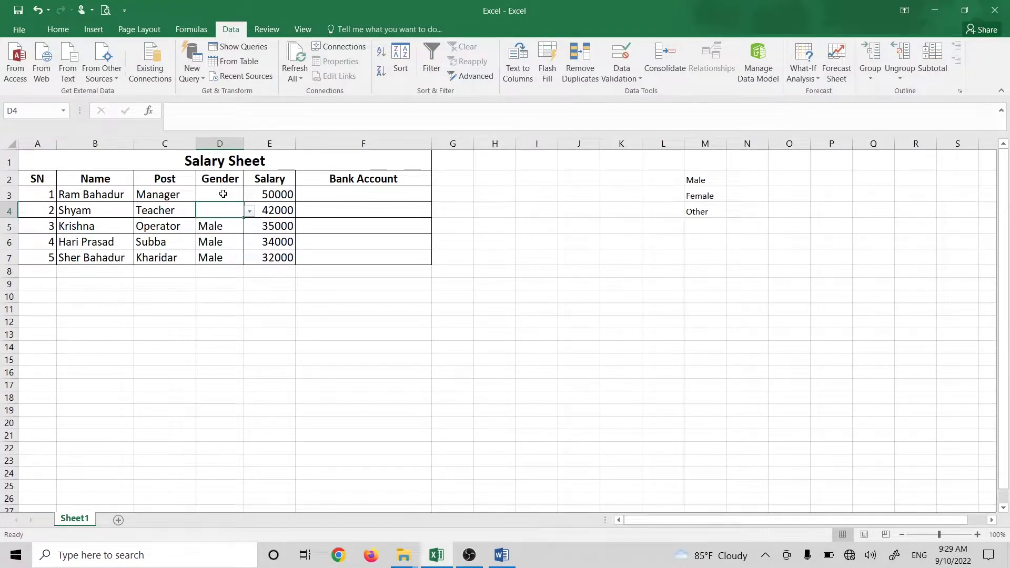
click(231, 196)
click(250, 195)
click(206, 207)
click(221, 209)
click(250, 211)
click(206, 223)
click(292, 257)
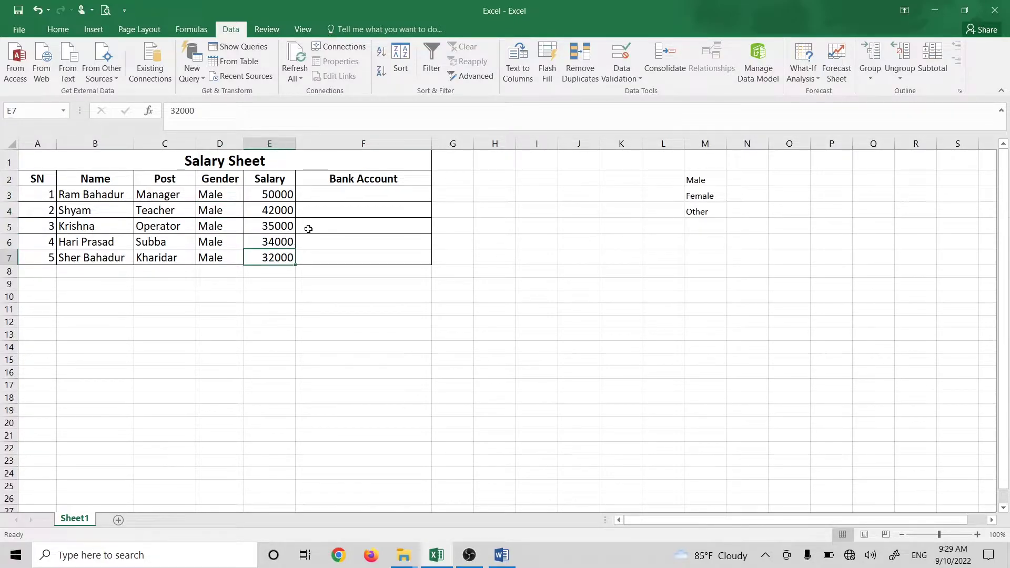
Step: Select M2:M4 and review the List validation settings, then cancel
drag(711, 179, 713, 208)
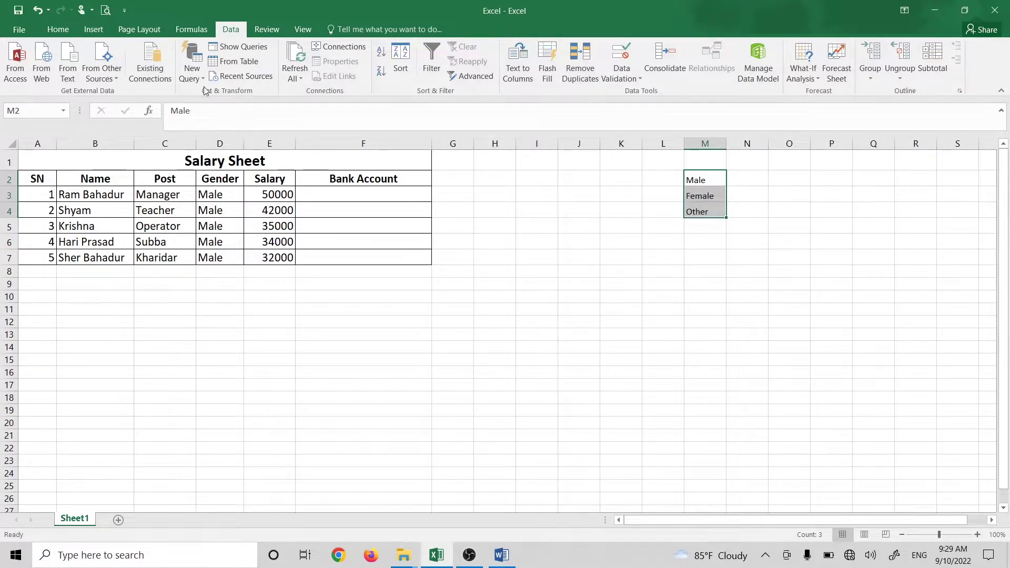
click(621, 76)
click(642, 93)
click(190, 163)
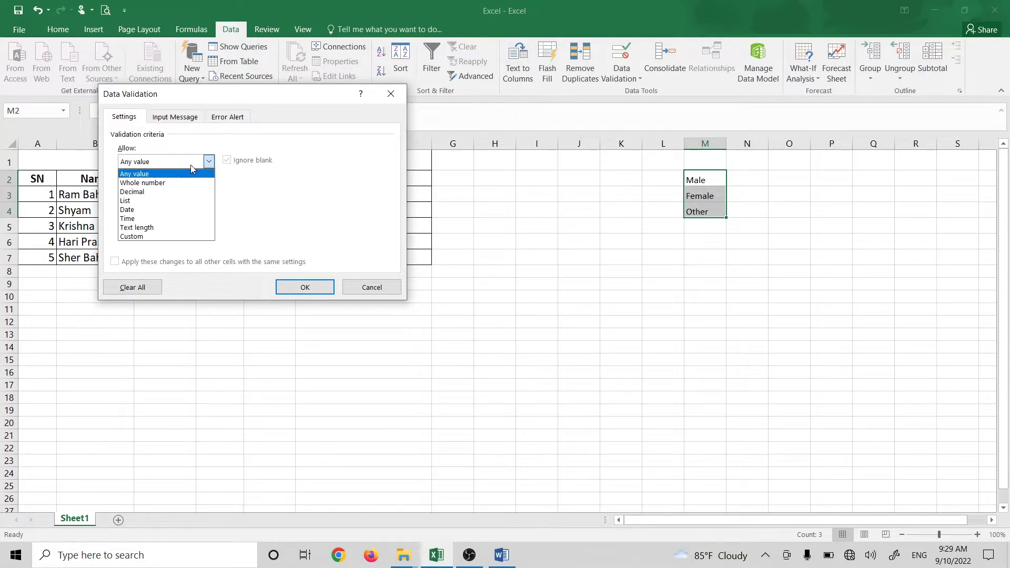
click(152, 200)
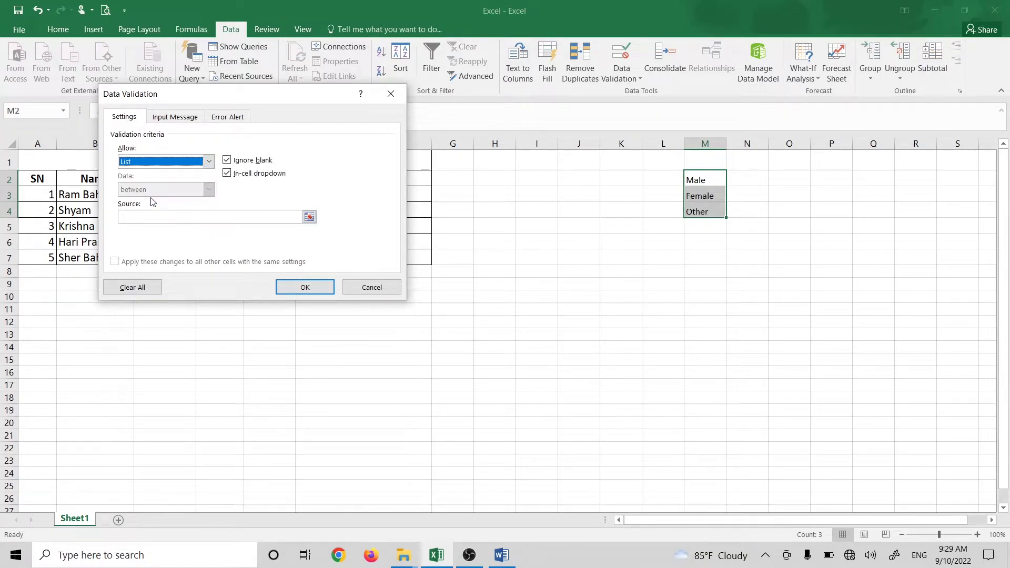
click(169, 217)
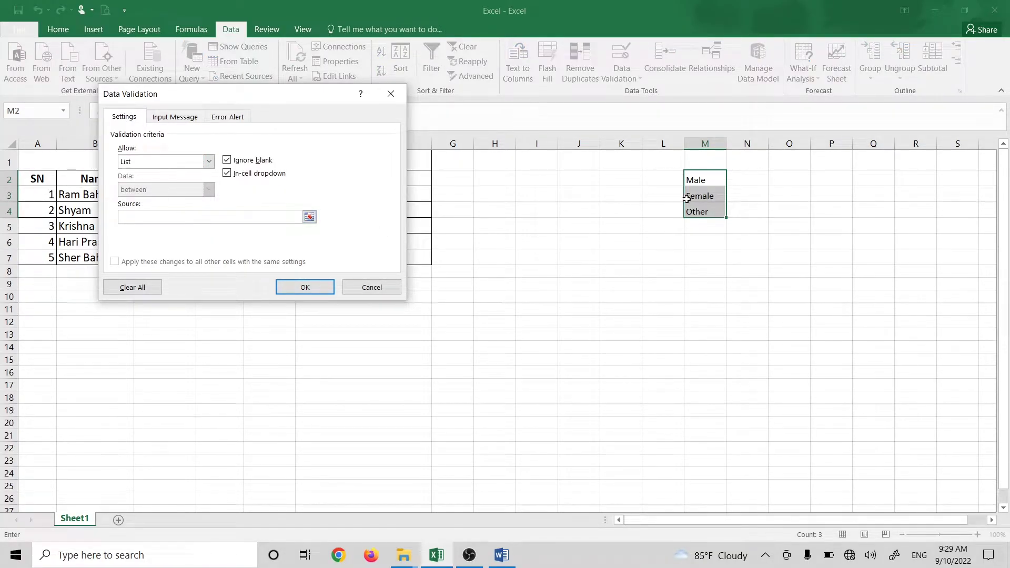
click(371, 287)
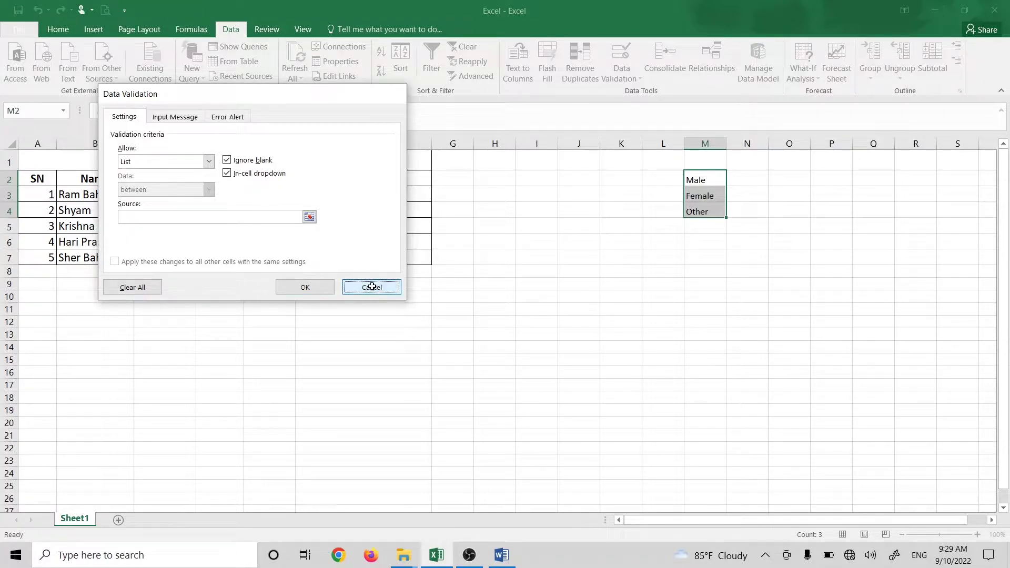
Step: Change Gender cell D6 to Other and switch to the Word document
click(216, 195)
click(250, 195)
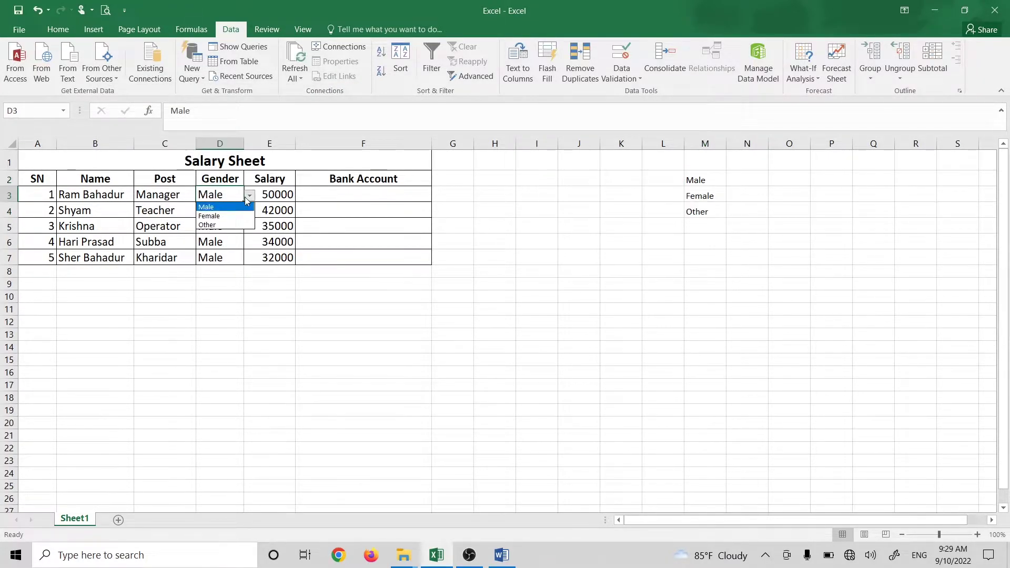
click(226, 237)
click(226, 235)
key(Tab)
click(231, 237)
click(249, 242)
click(229, 271)
click(276, 308)
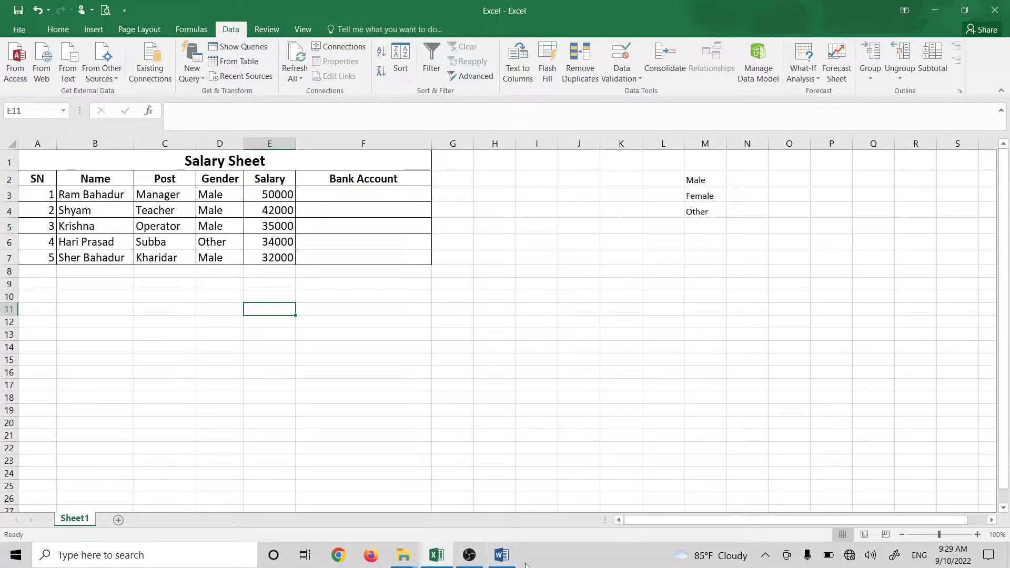
click(502, 556)
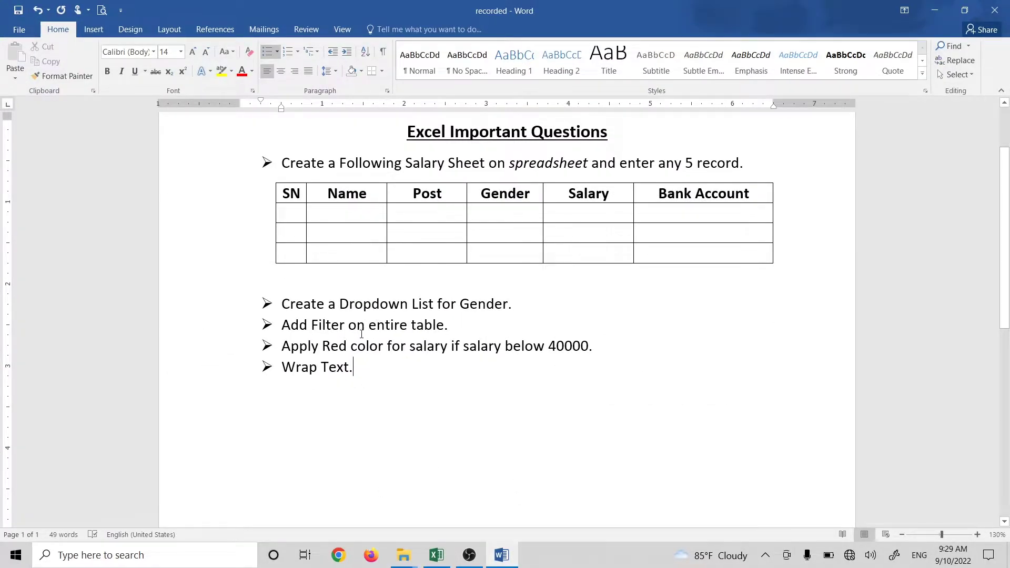
Step: Minimize the Word exercise document to bring the Excel salary sheet back
click(936, 11)
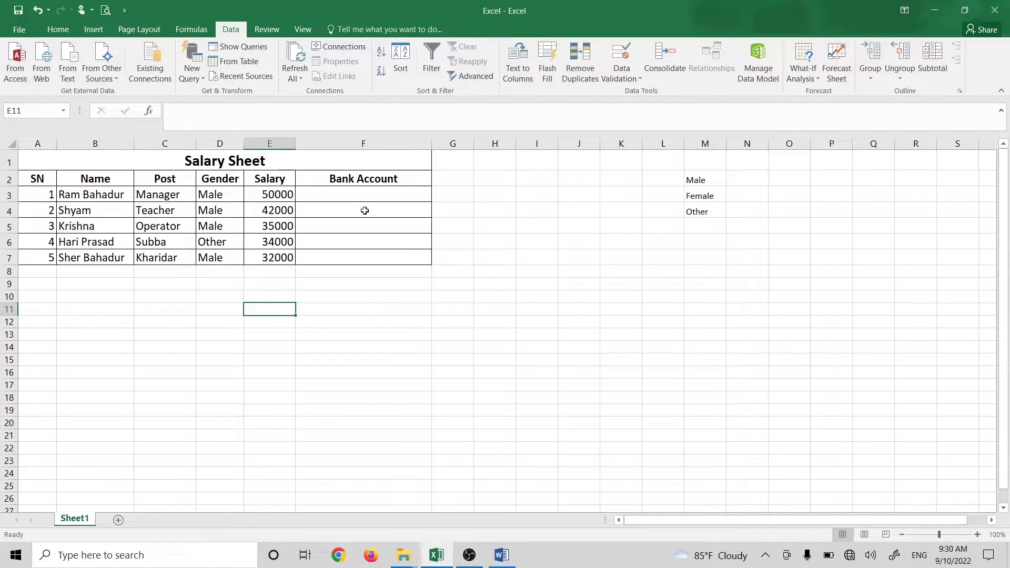
Step: Choose Other from cell D5's Gender dropdown, then select header cell A2
click(345, 225)
click(58, 29)
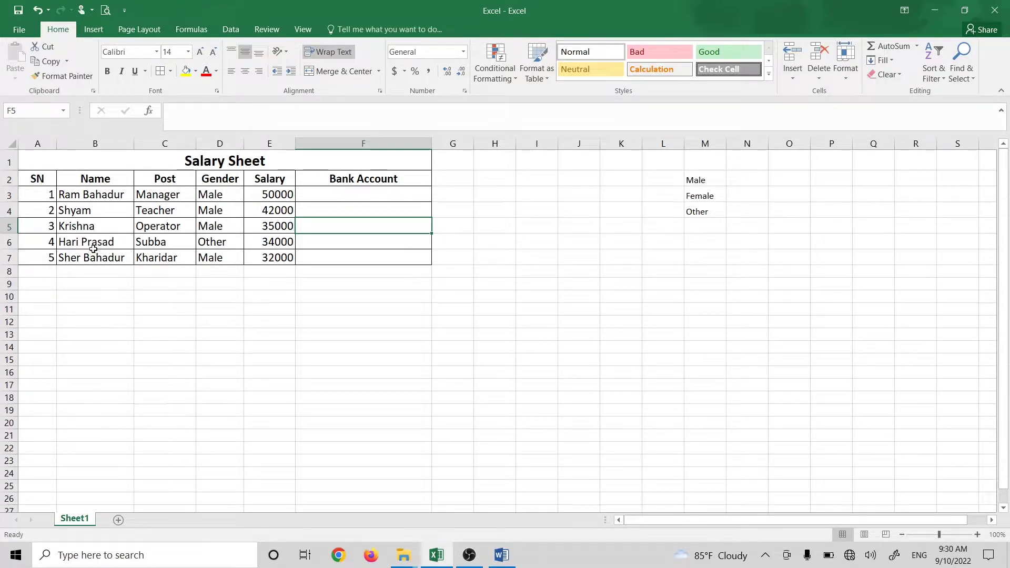
click(223, 229)
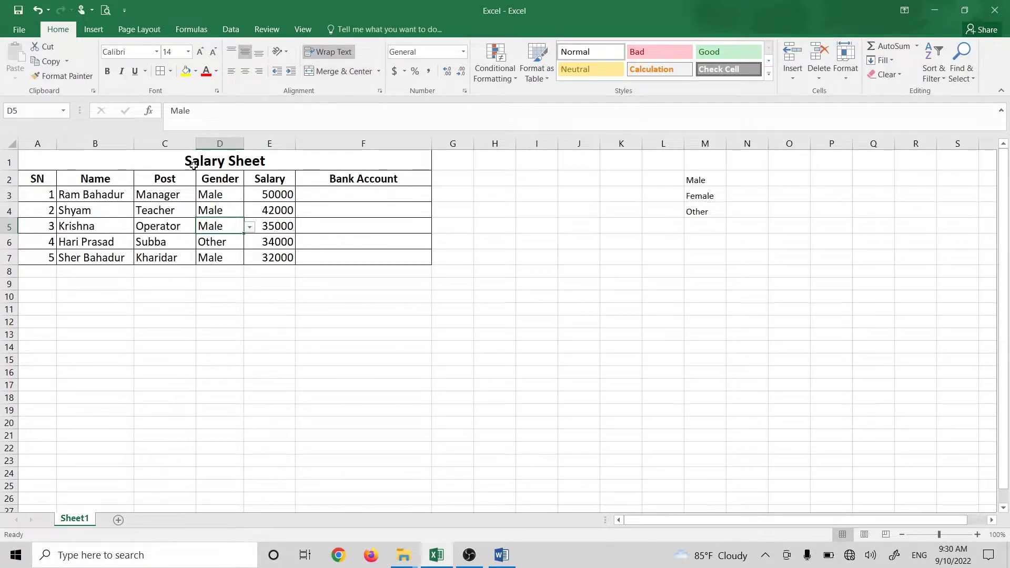
click(250, 227)
click(235, 257)
click(138, 212)
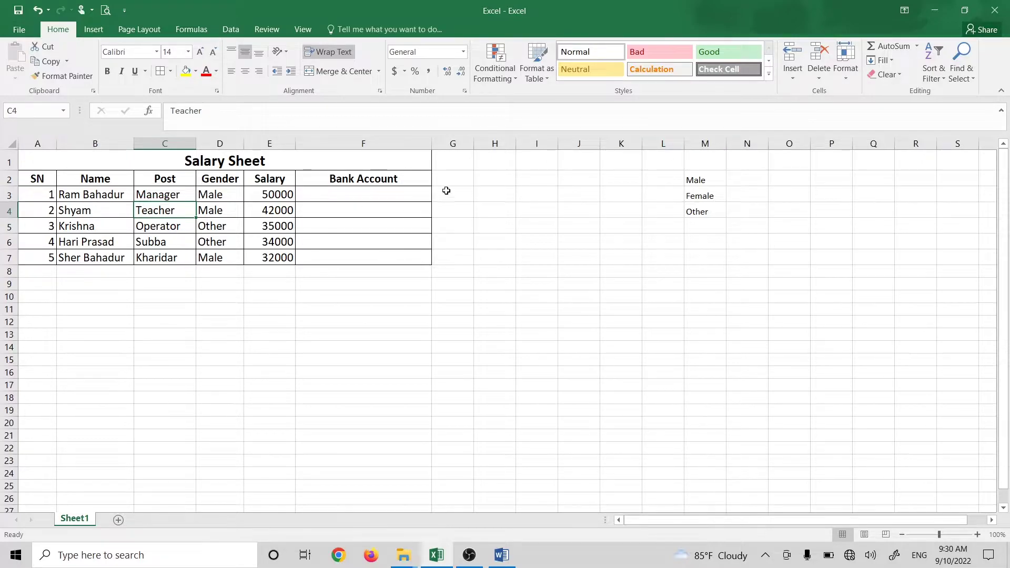
click(50, 179)
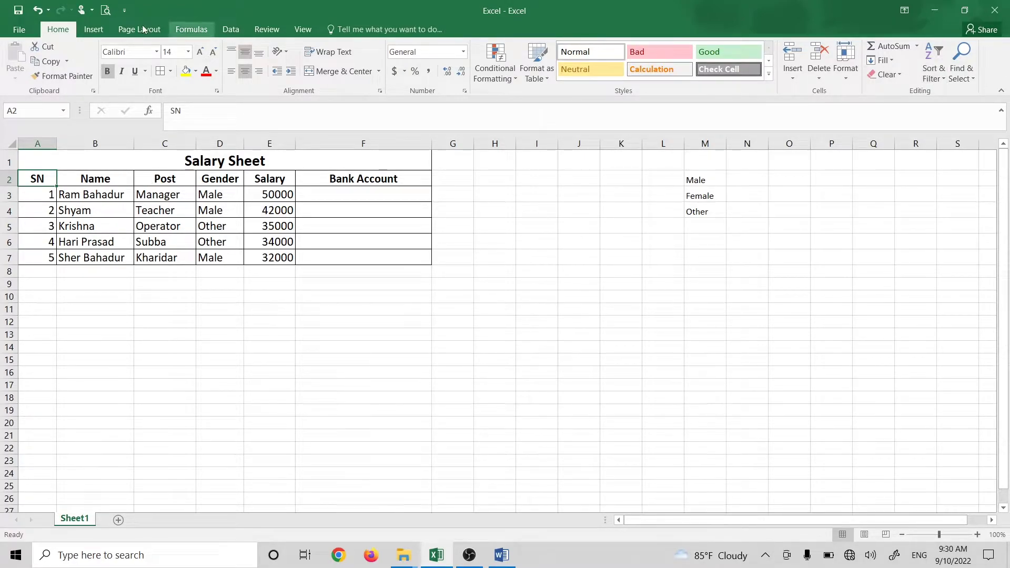
Step: Turn on table filters and filter the Gender column to show only Male rows
click(934, 72)
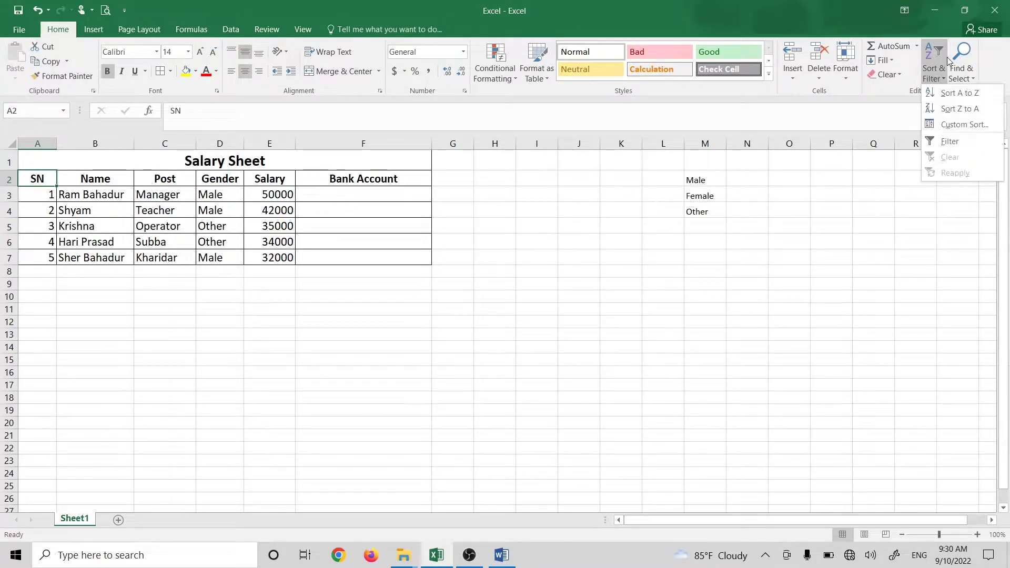
click(949, 142)
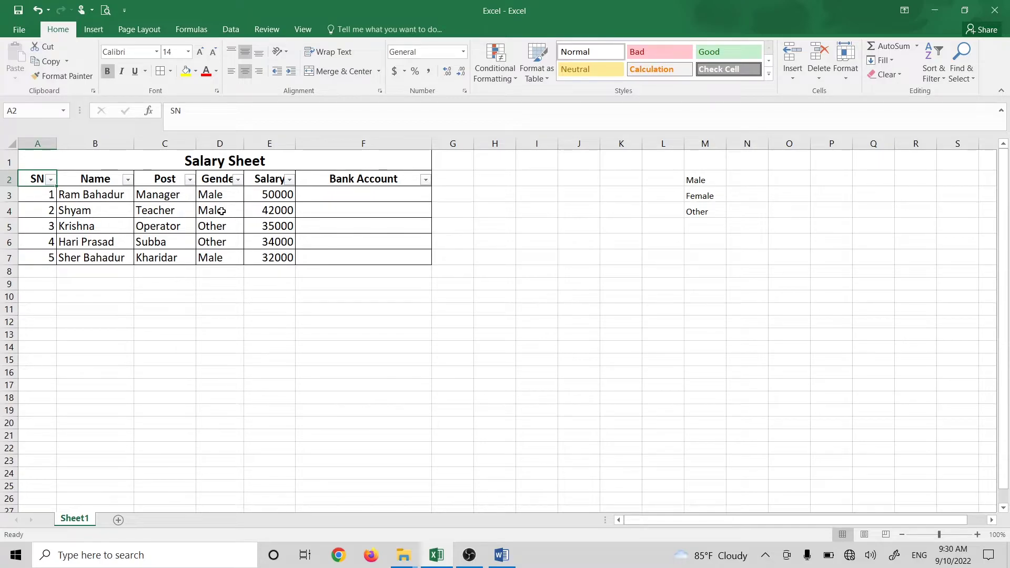
click(238, 178)
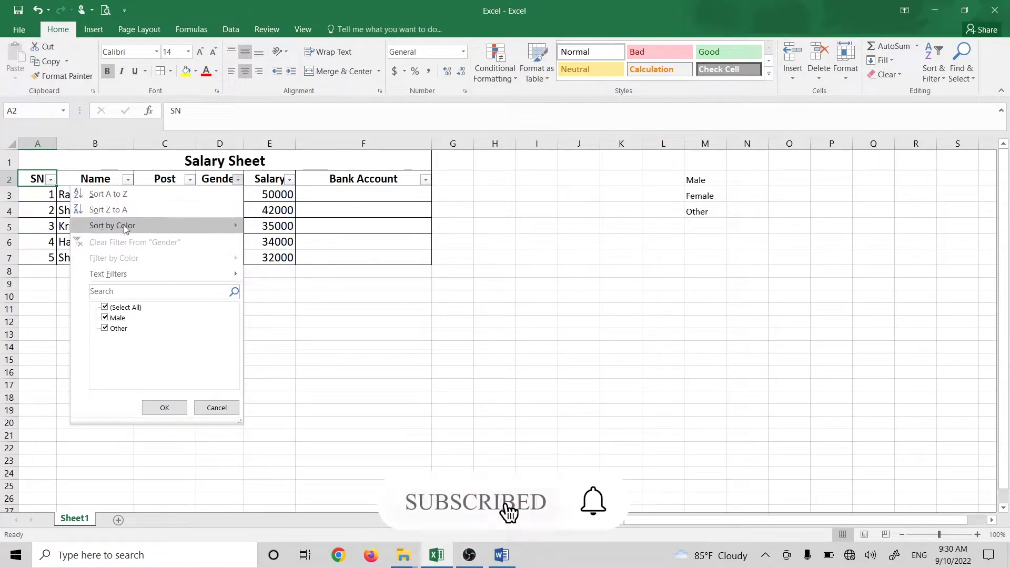
click(112, 330)
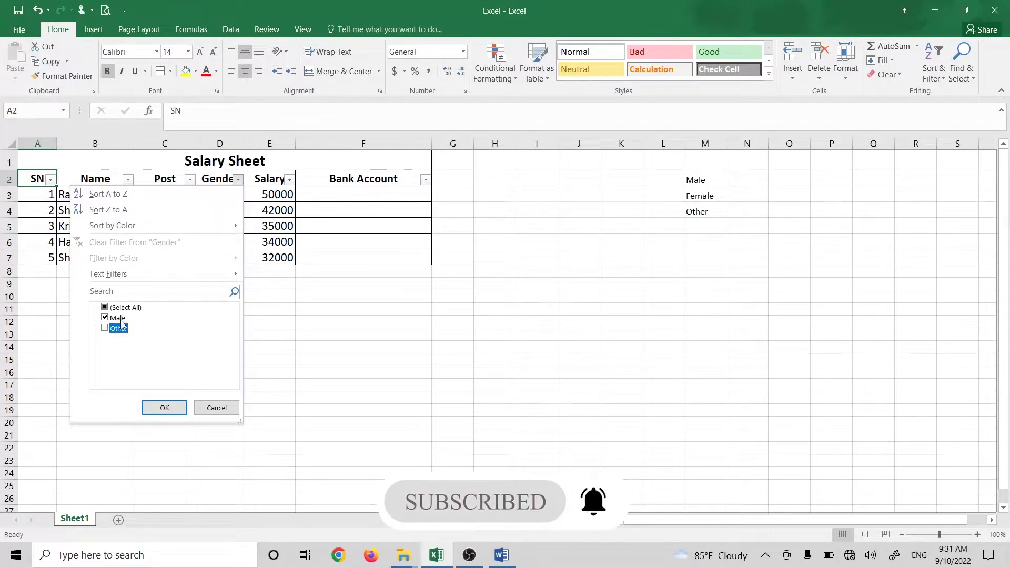
click(165, 407)
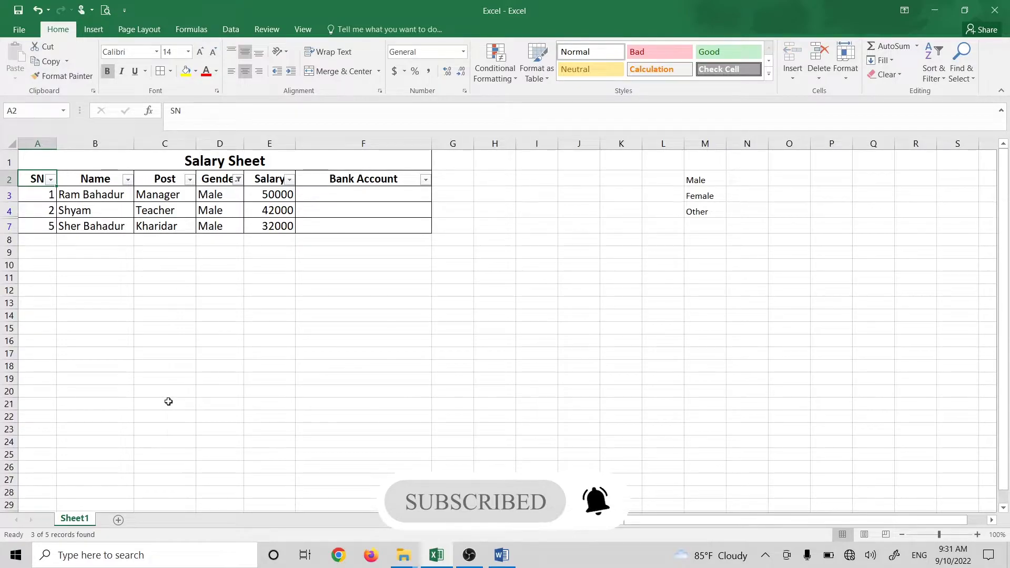
Step: Change the Gender filter so only the two Other rows show
click(238, 179)
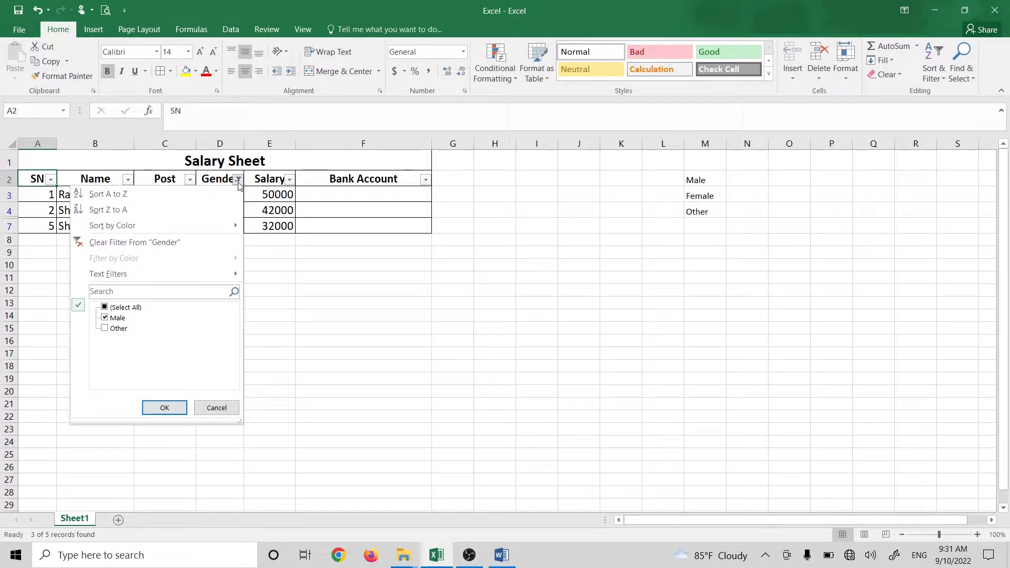
click(119, 310)
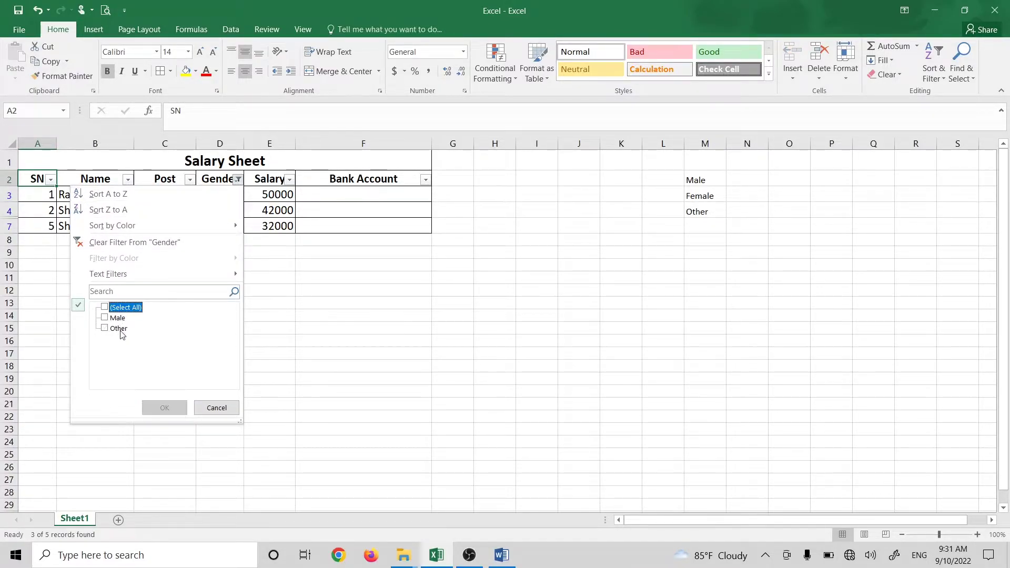
click(121, 330)
click(182, 411)
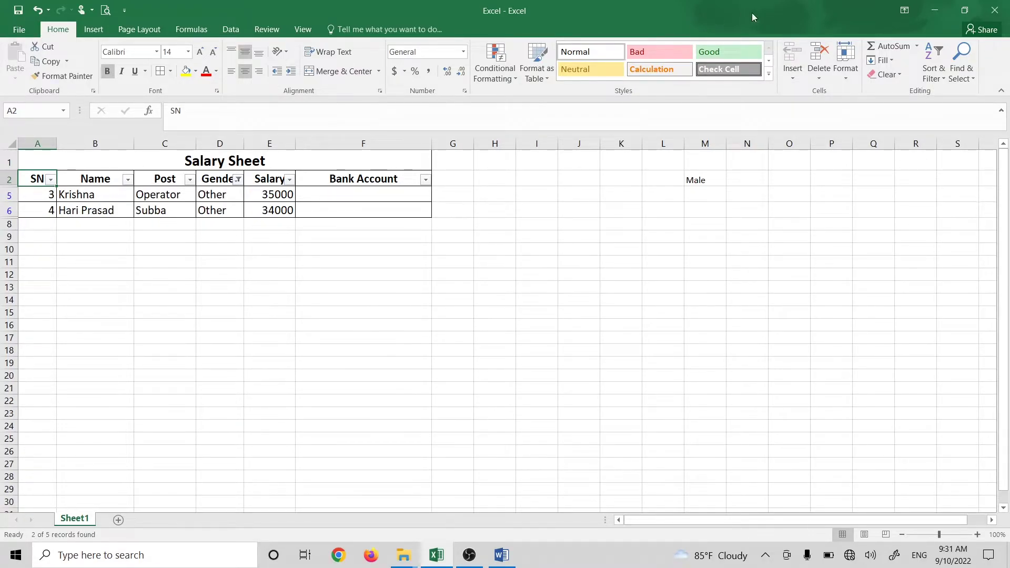
Step: Open the Filter workbook from the 545145 folder
click(933, 10)
double_click(125, 24)
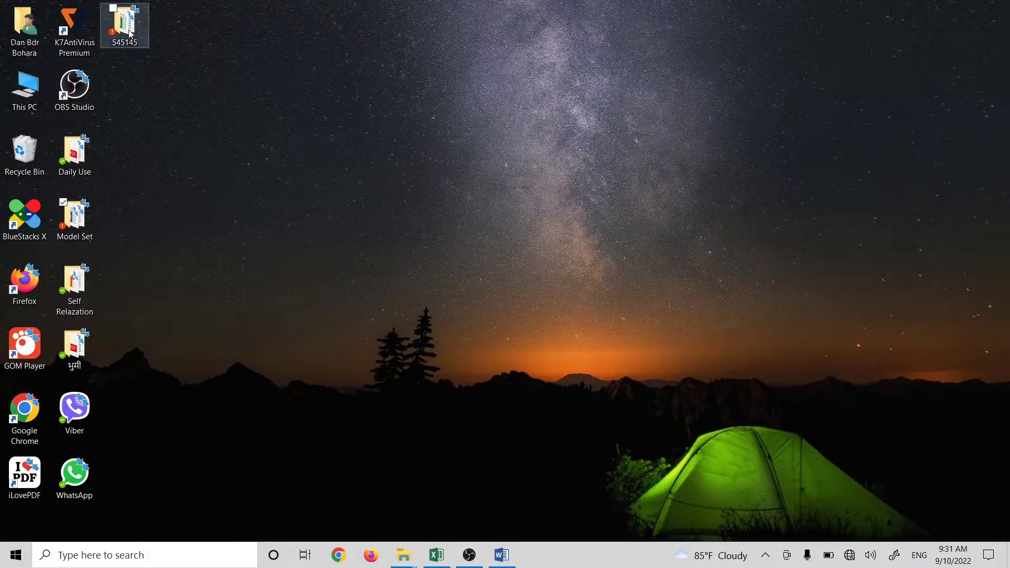
double_click(773, 47)
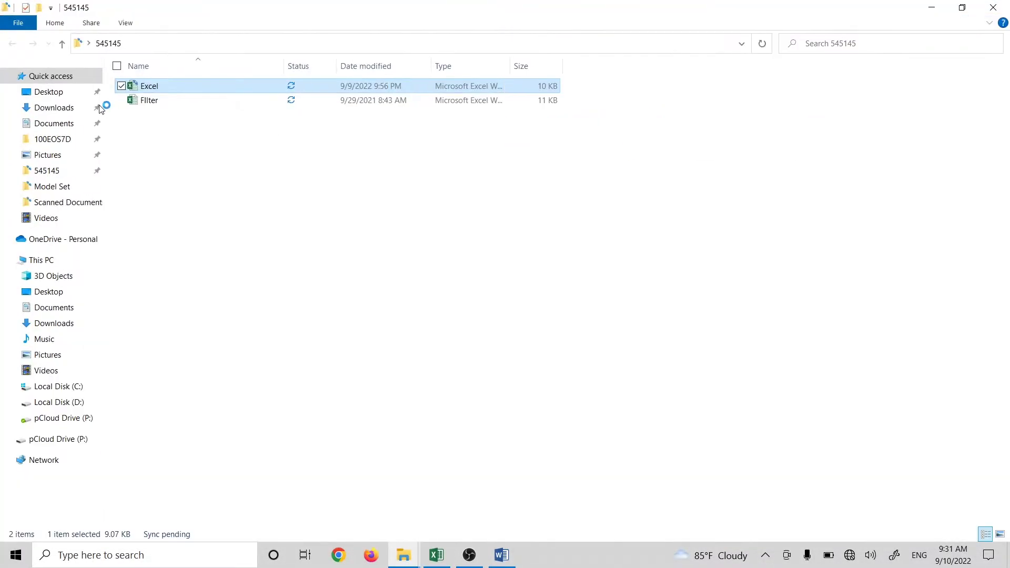
click(149, 101)
double_click(148, 100)
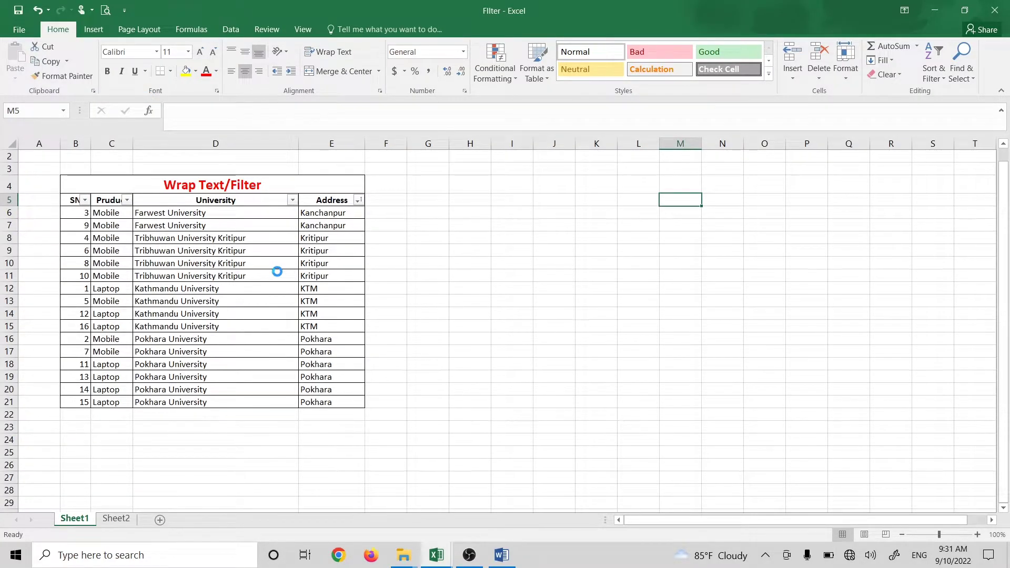
Step: Autofit column C so the Pruduct heading fits
ctrl+scroll(277, 271, up, 3)
scroll(292, 270, down, 1)
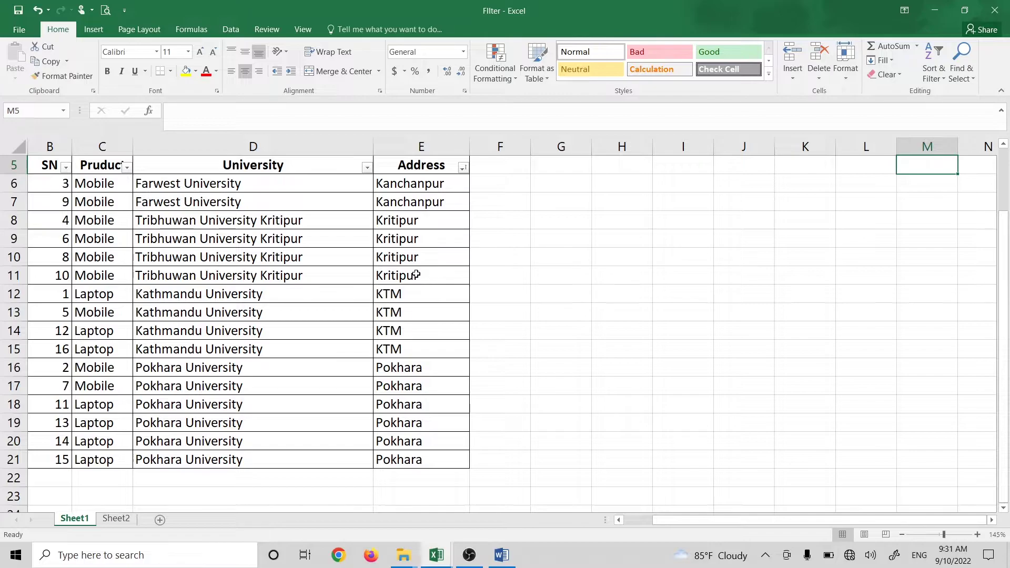
ctrl+scroll(185, 268, down, 1)
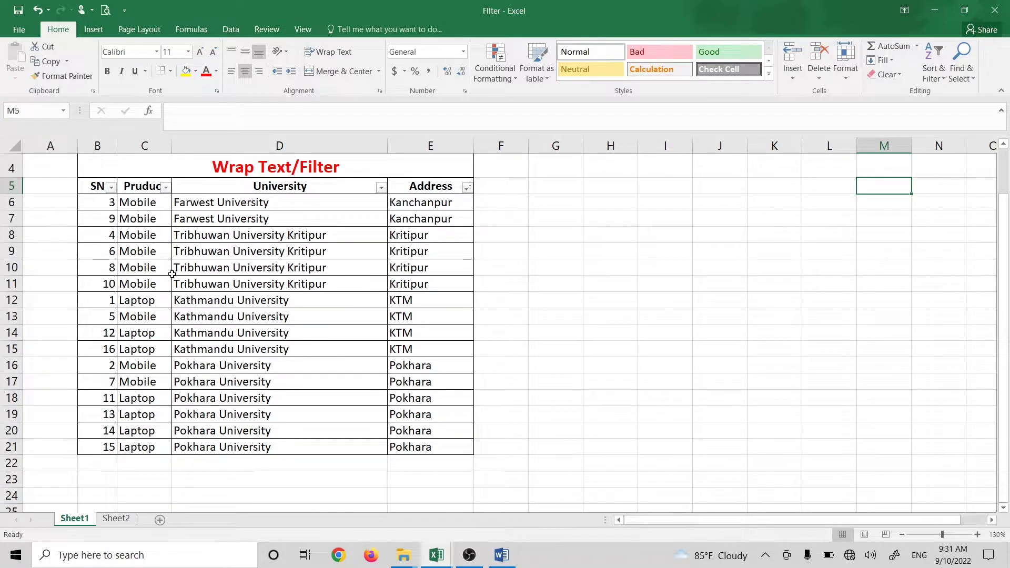
scroll(172, 273, up, 1)
double_click(171, 146)
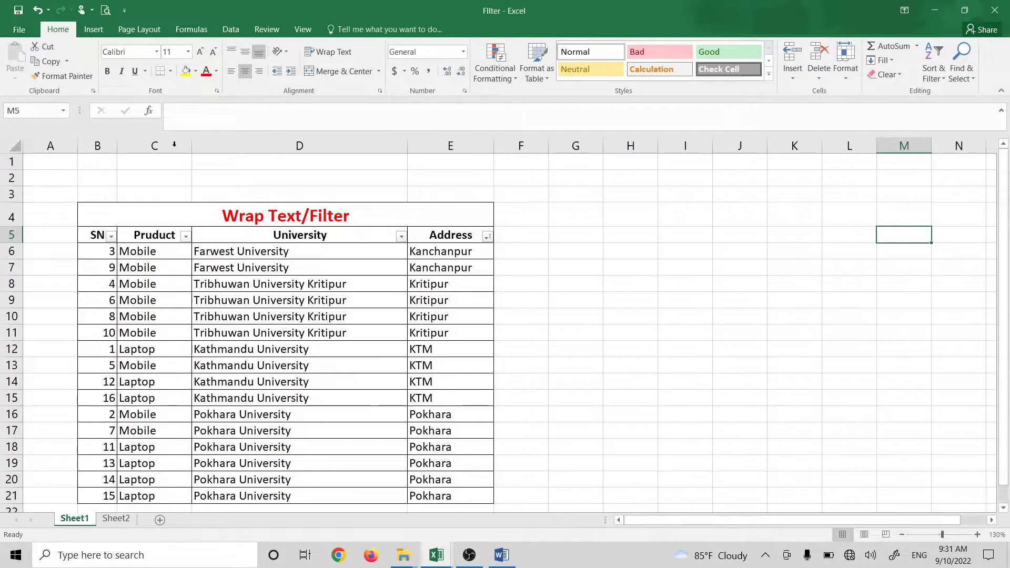
Step: Look through the Pruduct filter list and Sort & Filter menu without changing anything
drag(150, 252, 151, 265)
scroll(151, 368, down, 1)
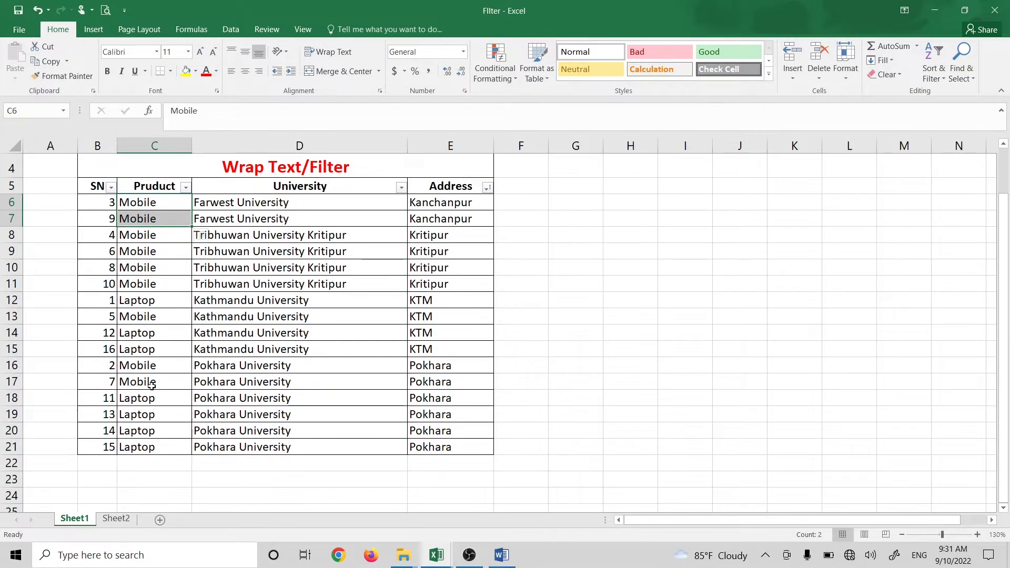
click(292, 200)
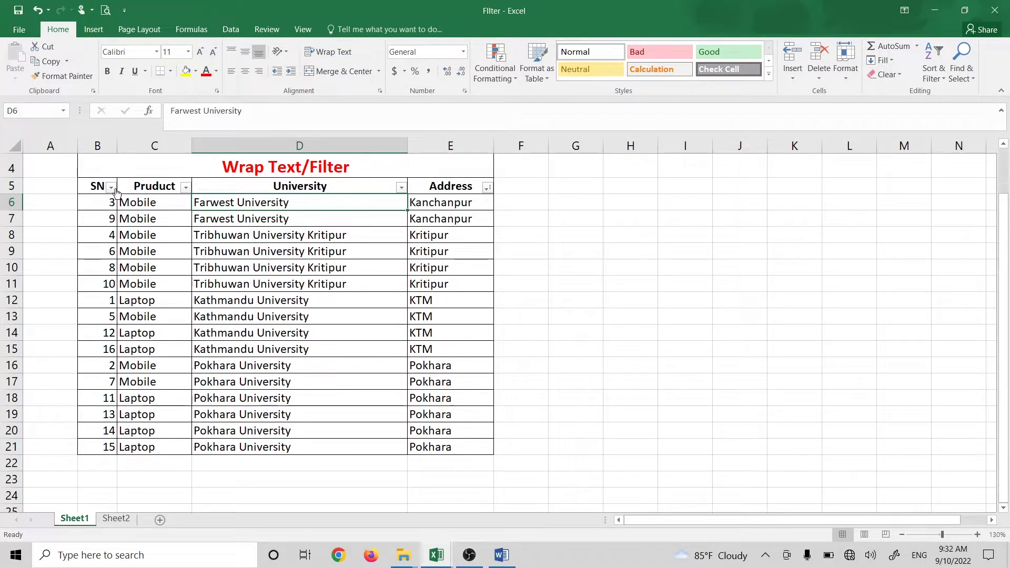
click(171, 183)
click(185, 187)
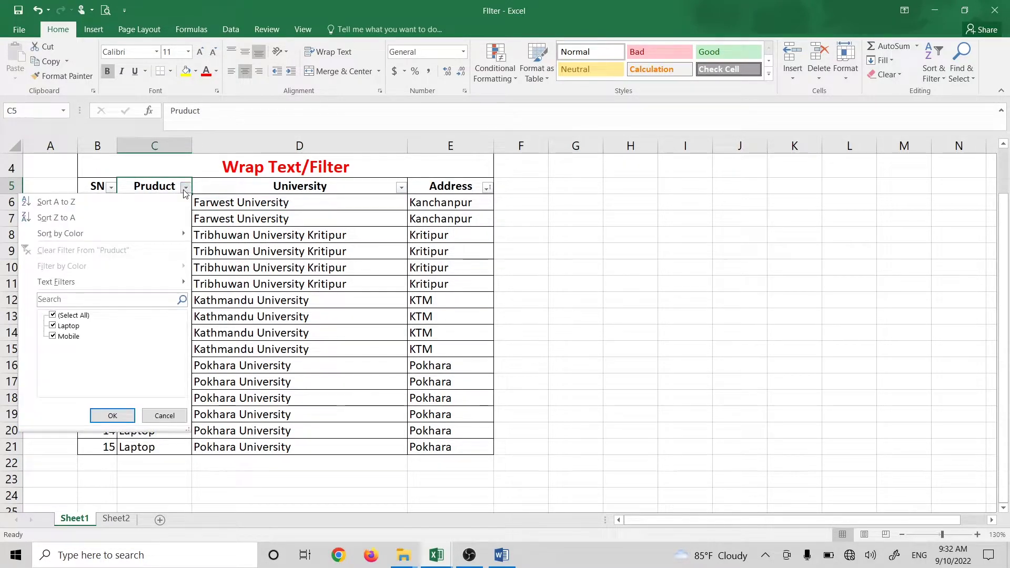
click(295, 198)
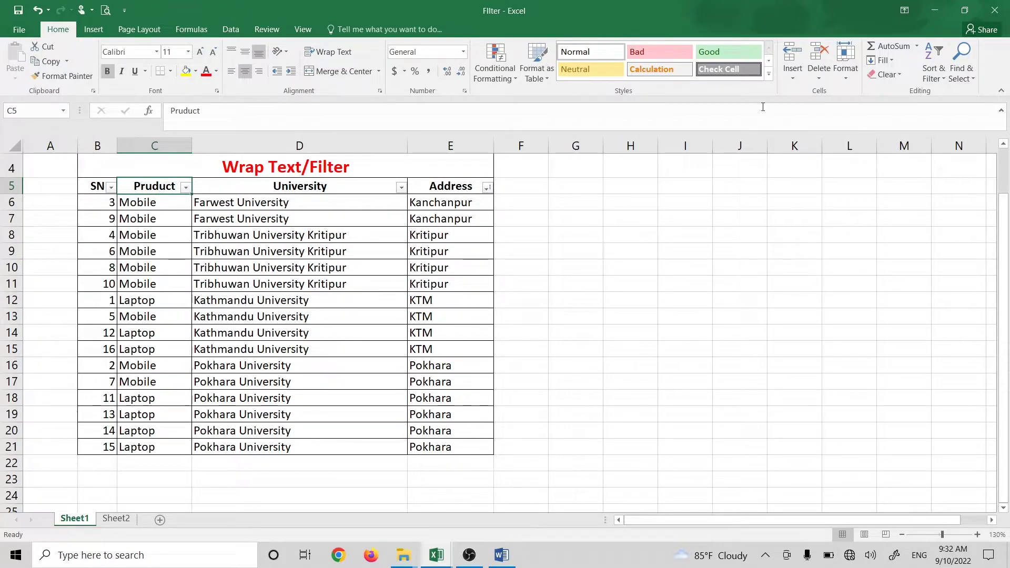
click(933, 71)
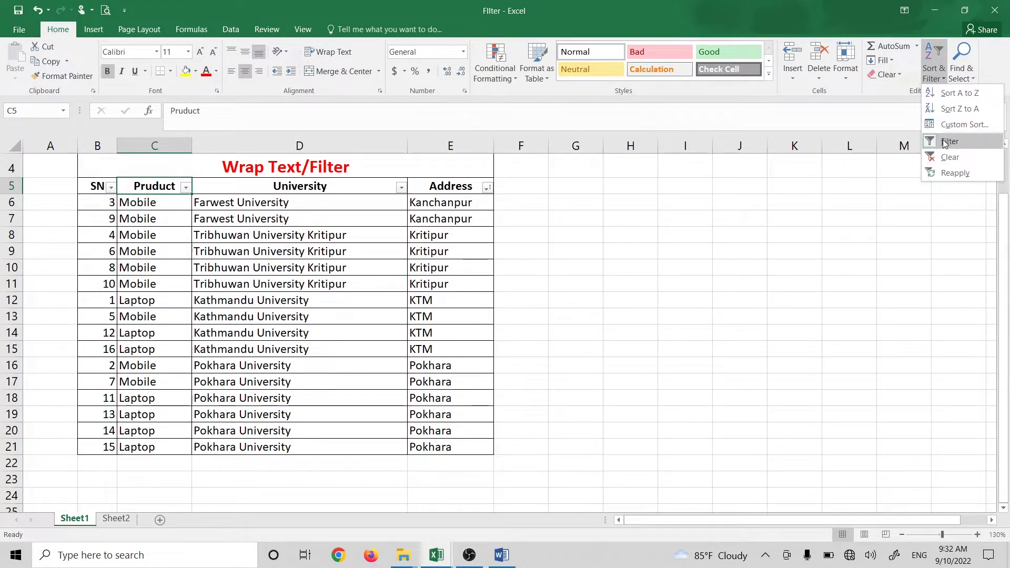
click(444, 247)
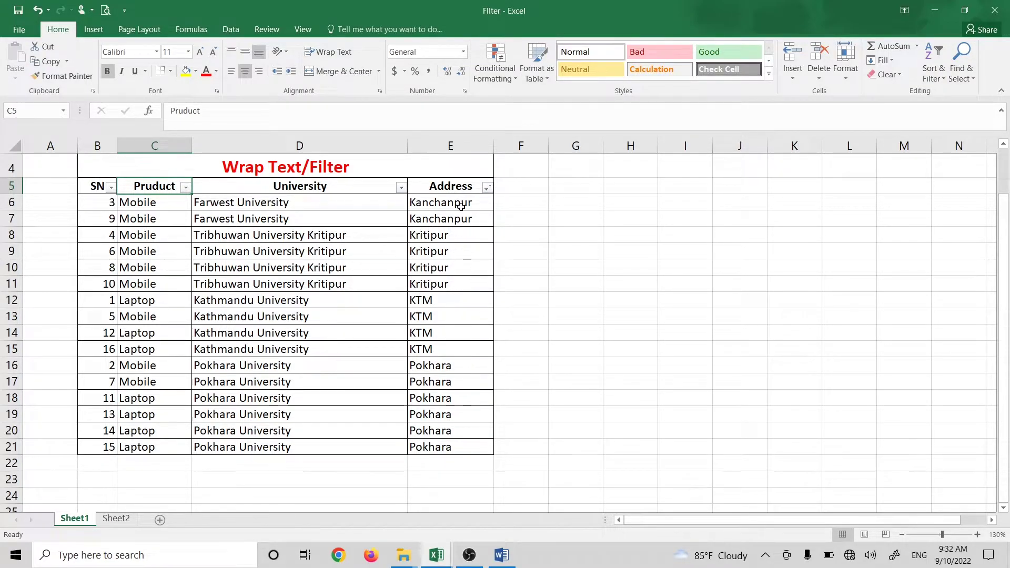
Step: Filter the Address column to show only Kanchanpur rows
click(488, 188)
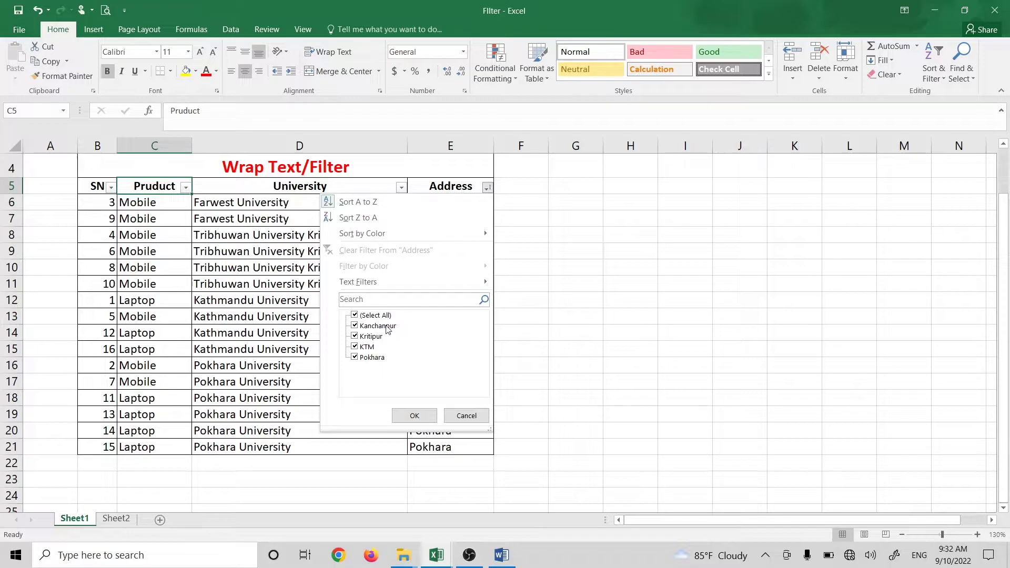
click(366, 316)
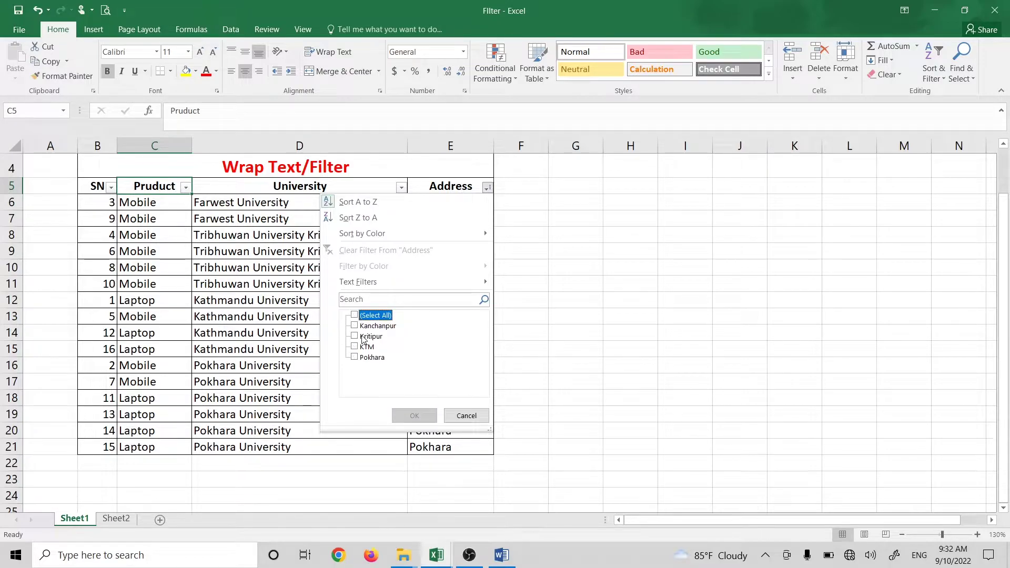
click(373, 327)
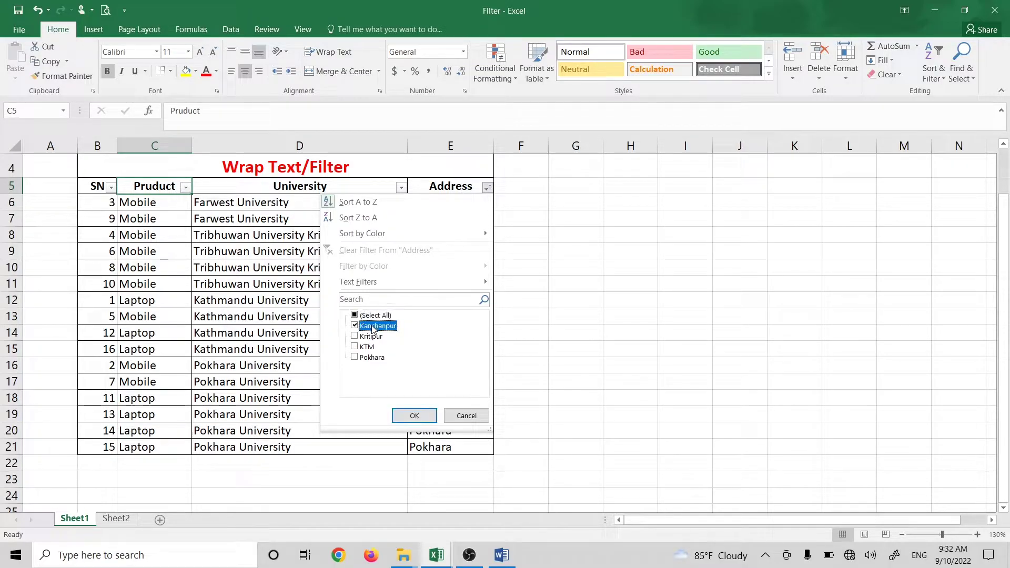
click(414, 416)
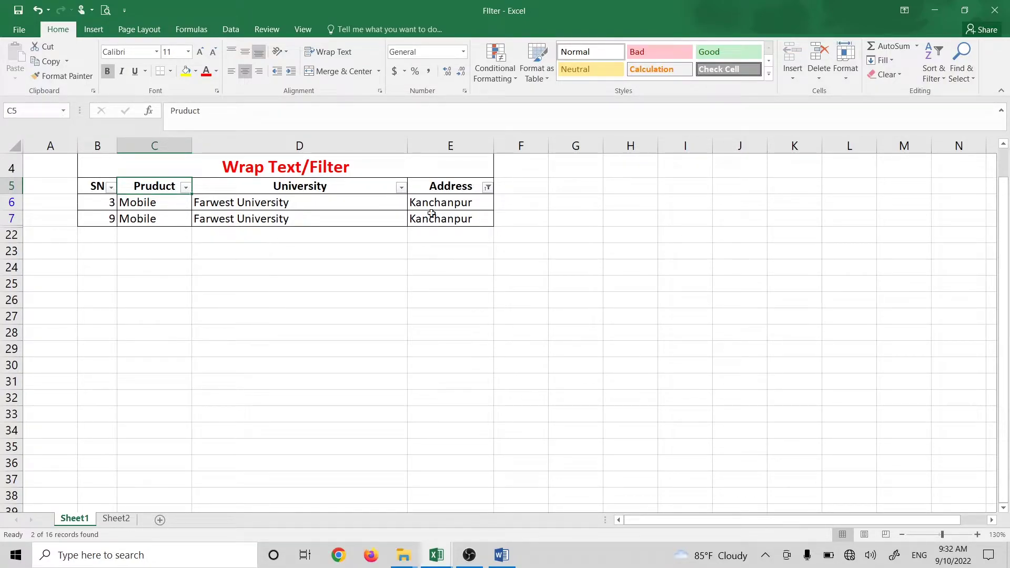
Step: Add Kritipur to the Address filter alongside Kanchanpur
click(487, 187)
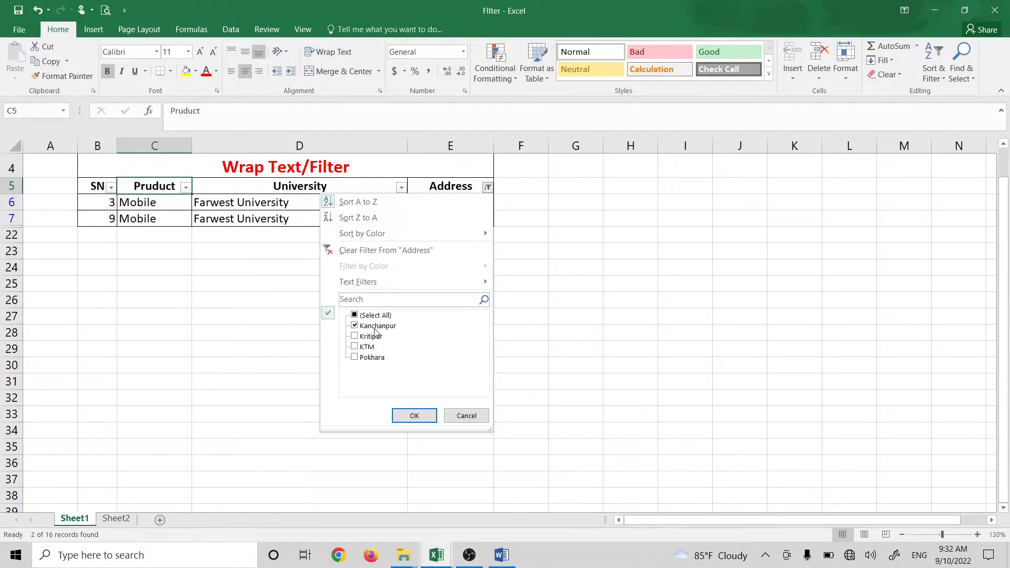
click(370, 337)
click(413, 416)
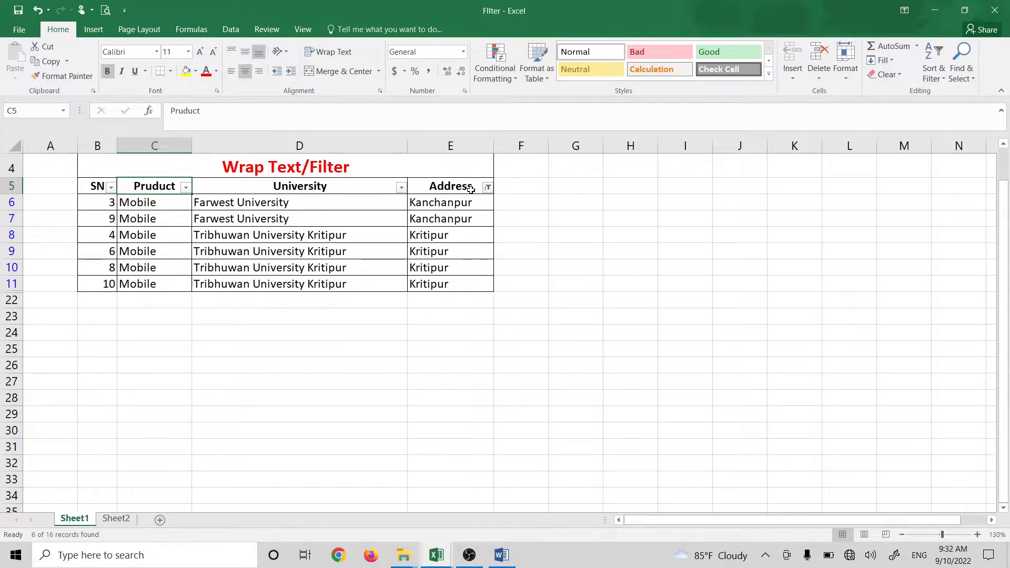
Step: Change the Address filter to show only KTM and Pokhara rows
click(488, 188)
click(369, 339)
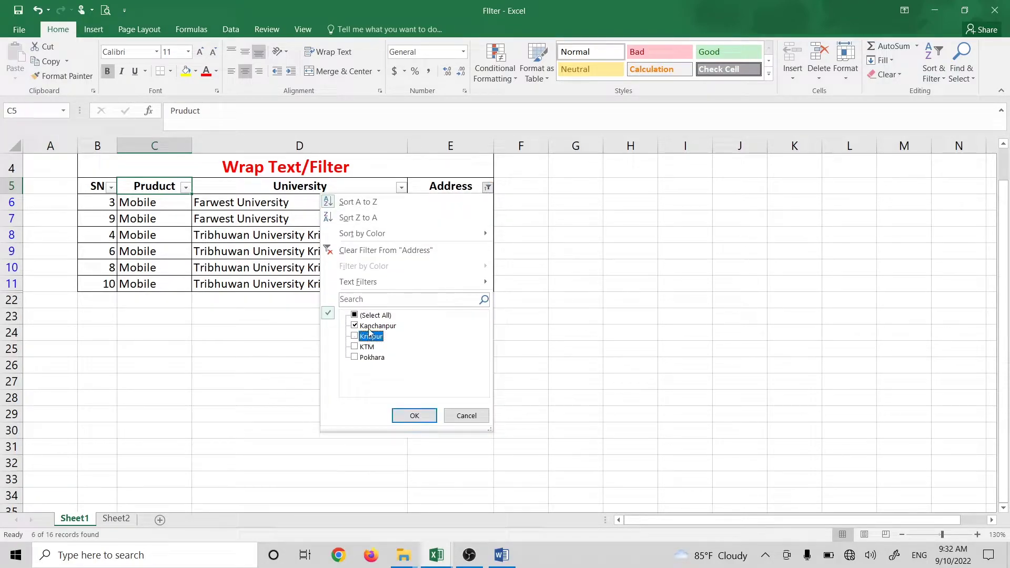
click(371, 314)
click(370, 315)
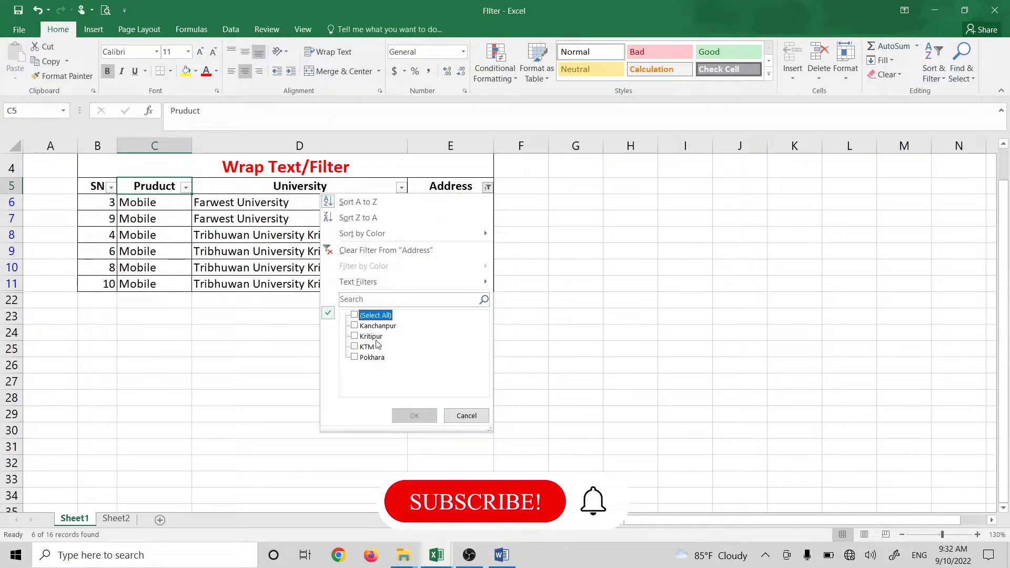
click(367, 347)
click(371, 357)
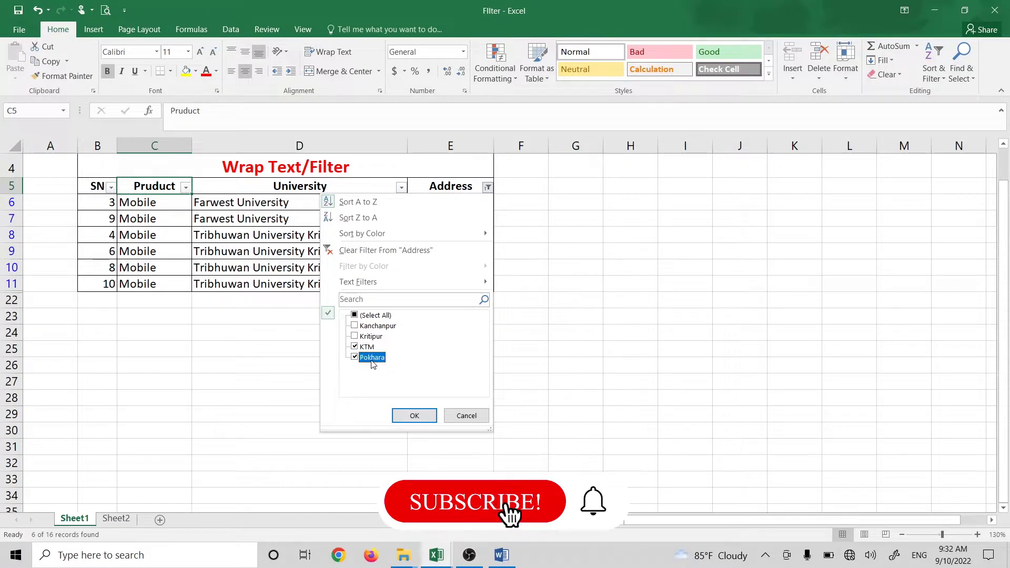
click(402, 415)
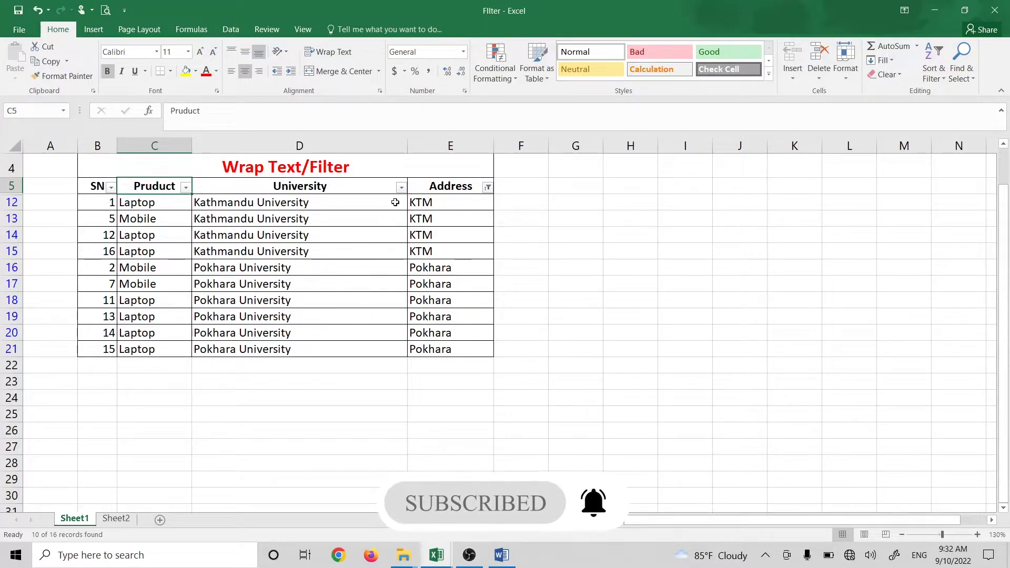
Step: Select all Address values so all 16 rows show again
click(488, 187)
click(374, 316)
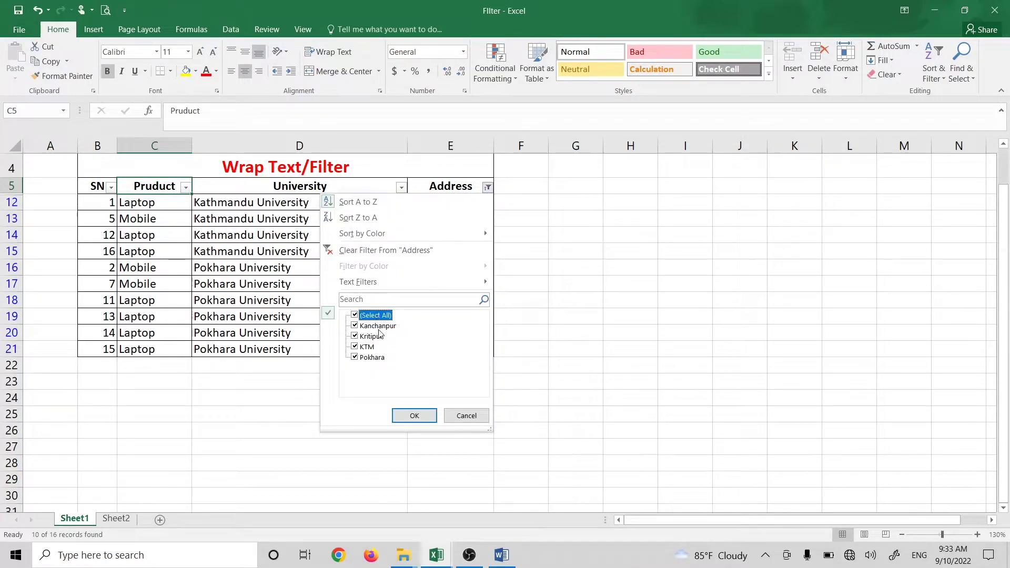
click(414, 415)
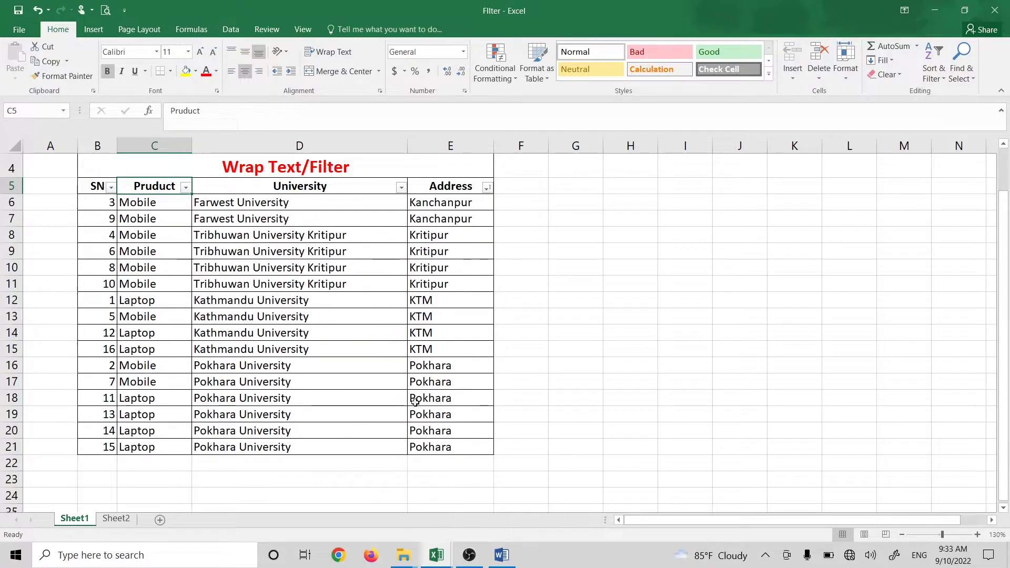
click(402, 188)
click(289, 315)
click(295, 359)
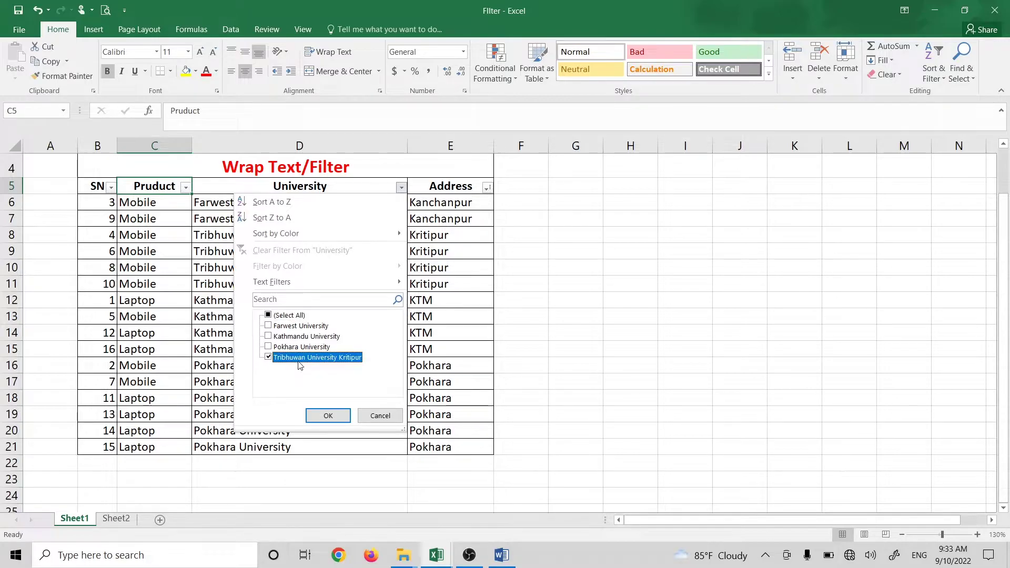
click(327, 416)
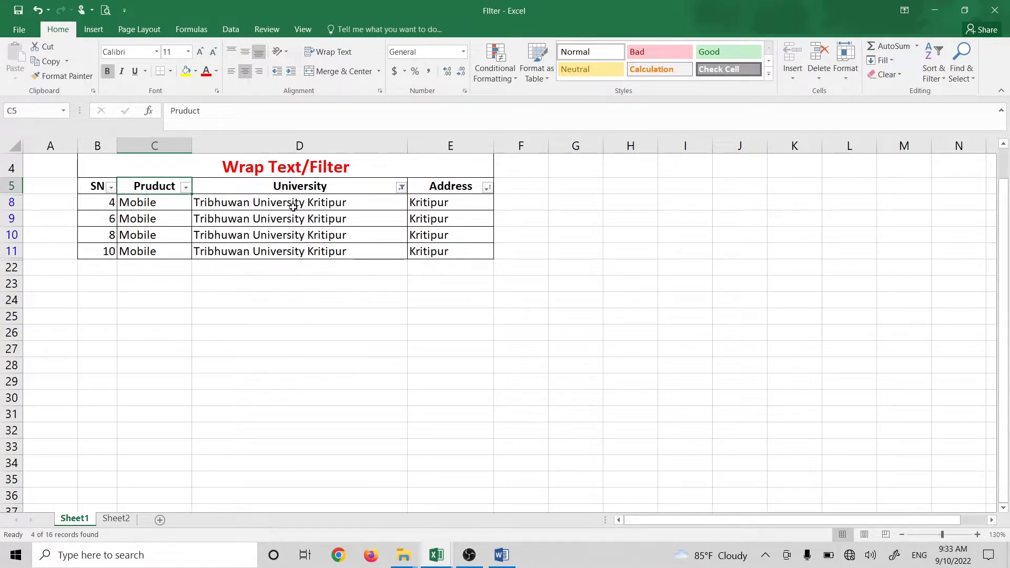
click(185, 187)
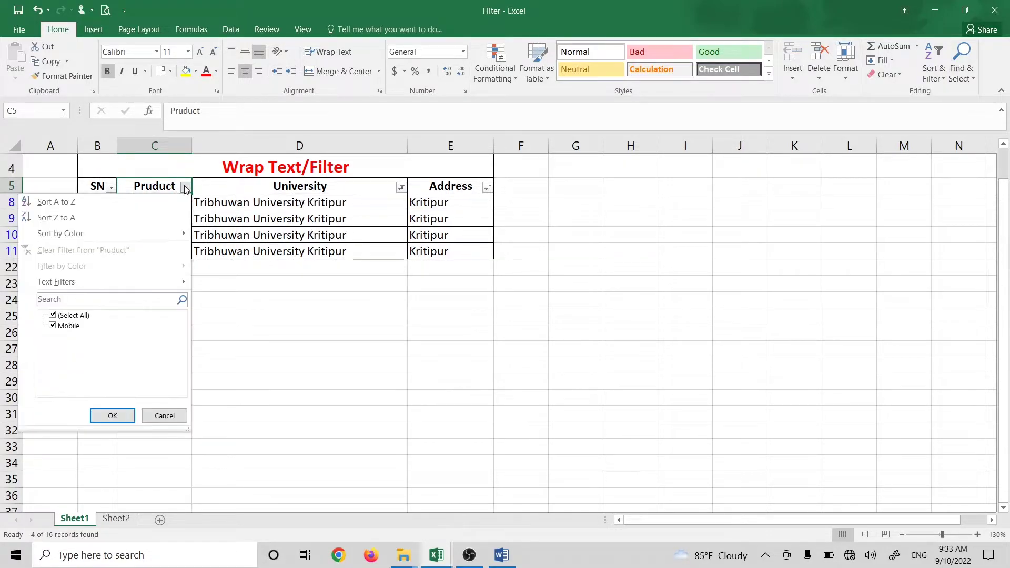
click(406, 191)
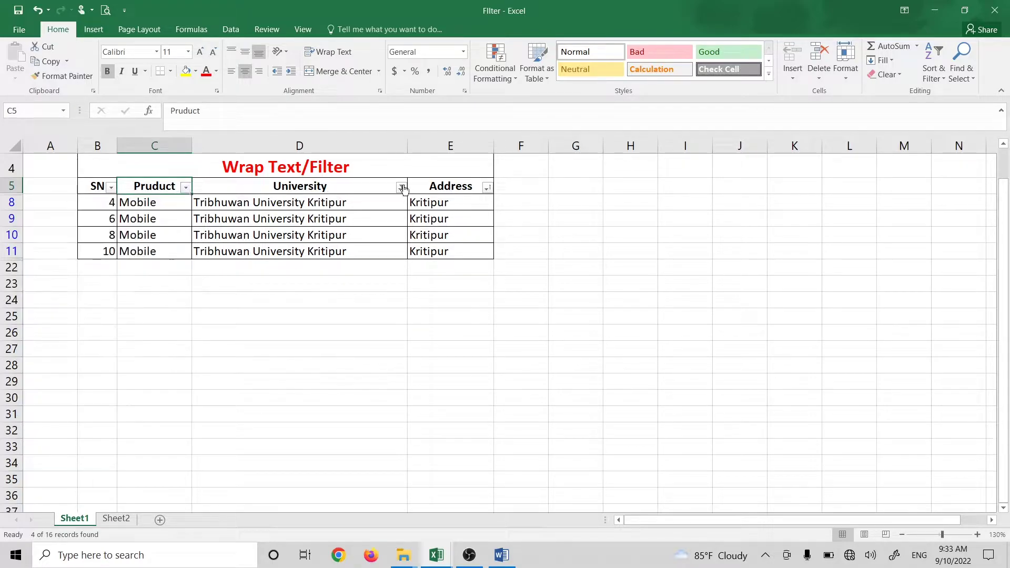
click(400, 188)
click(290, 315)
click(327, 415)
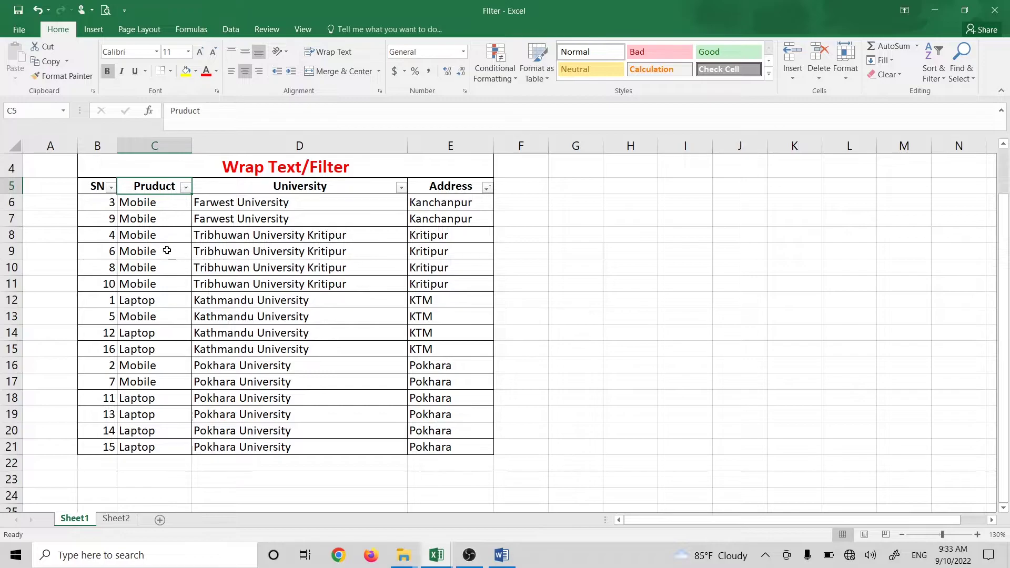
scroll(224, 304, down, 1)
scroll(213, 383, up, 2)
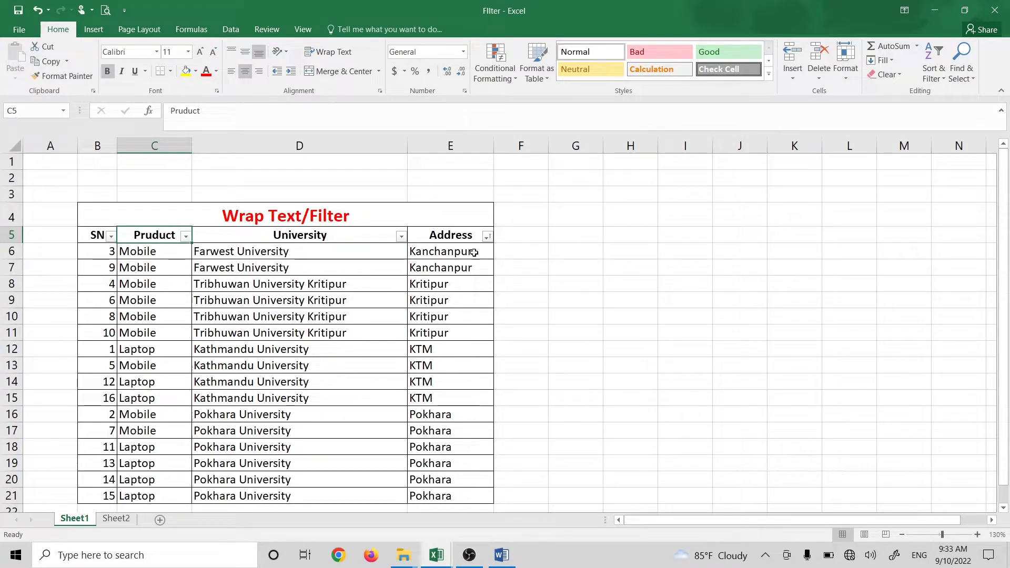
Step: Give the four KTM addresses in cells E12:E15 a red font colour
click(487, 236)
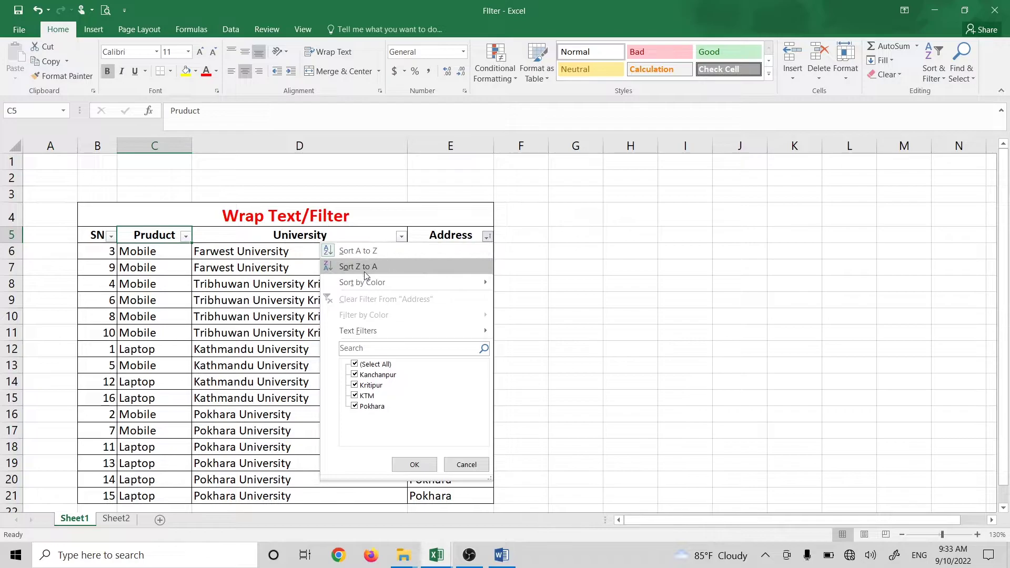
mouse_move(410, 282)
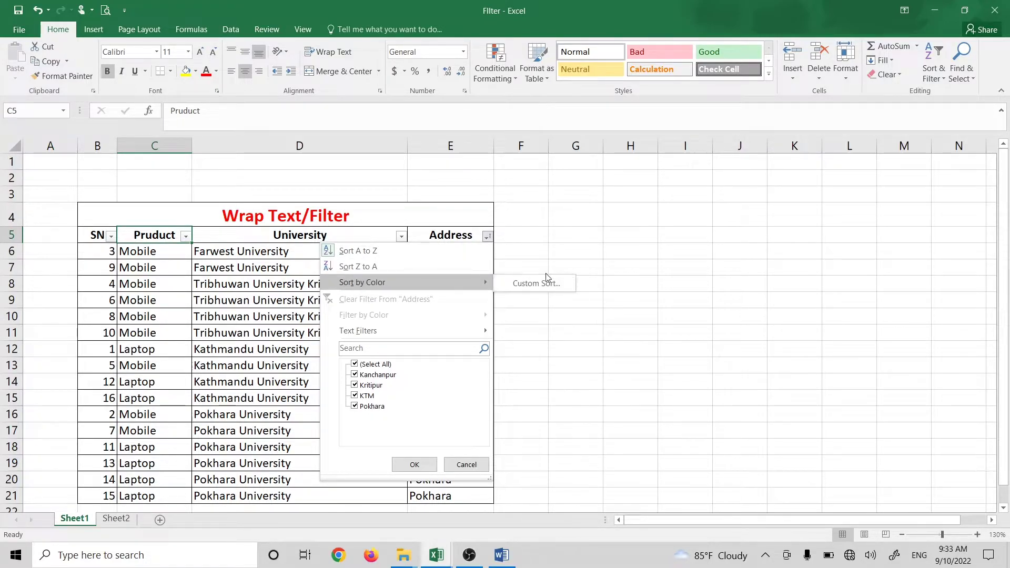
click(681, 279)
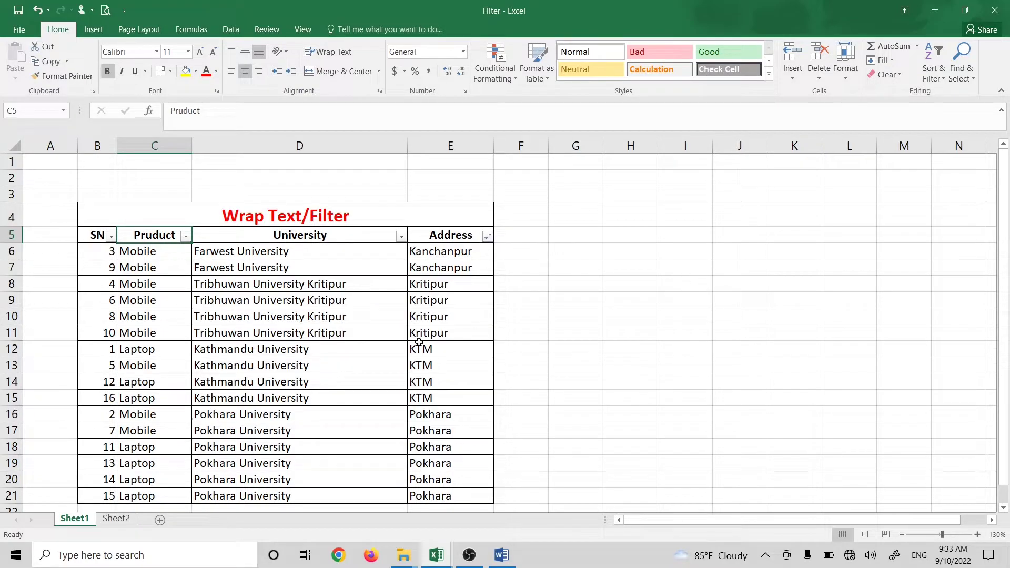
scroll(459, 307, down, 1)
drag(459, 307, 473, 339)
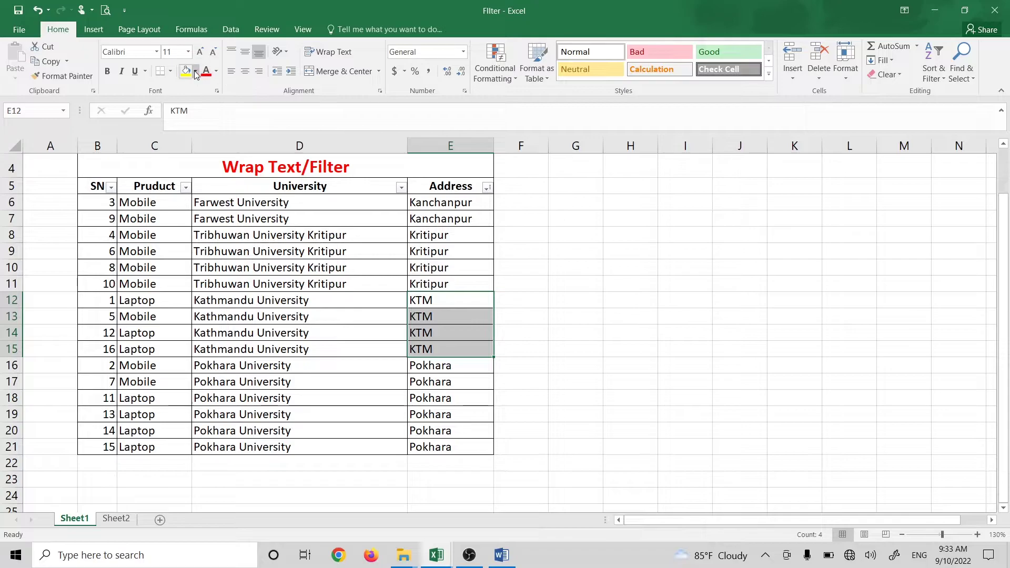
click(216, 73)
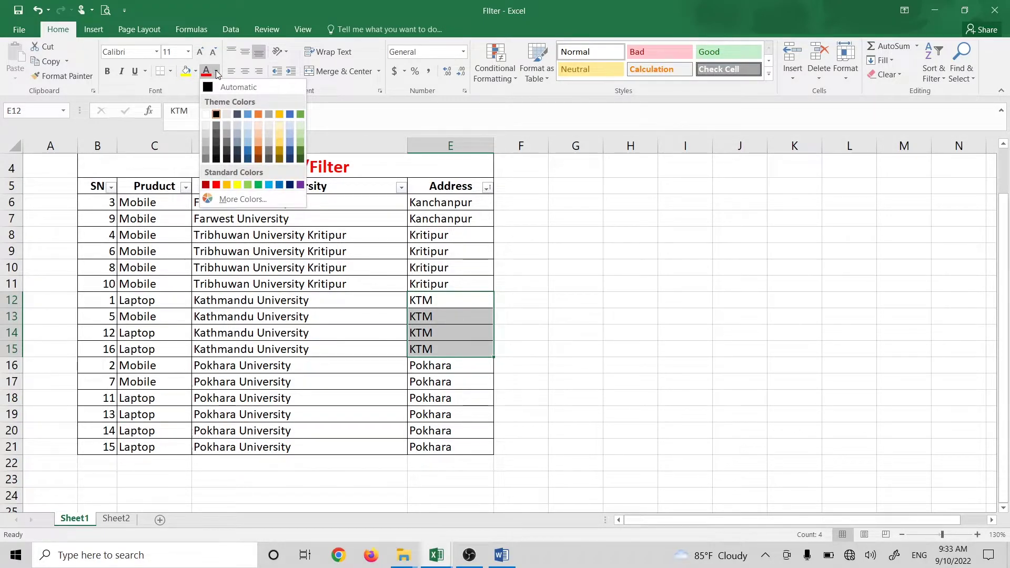
click(216, 184)
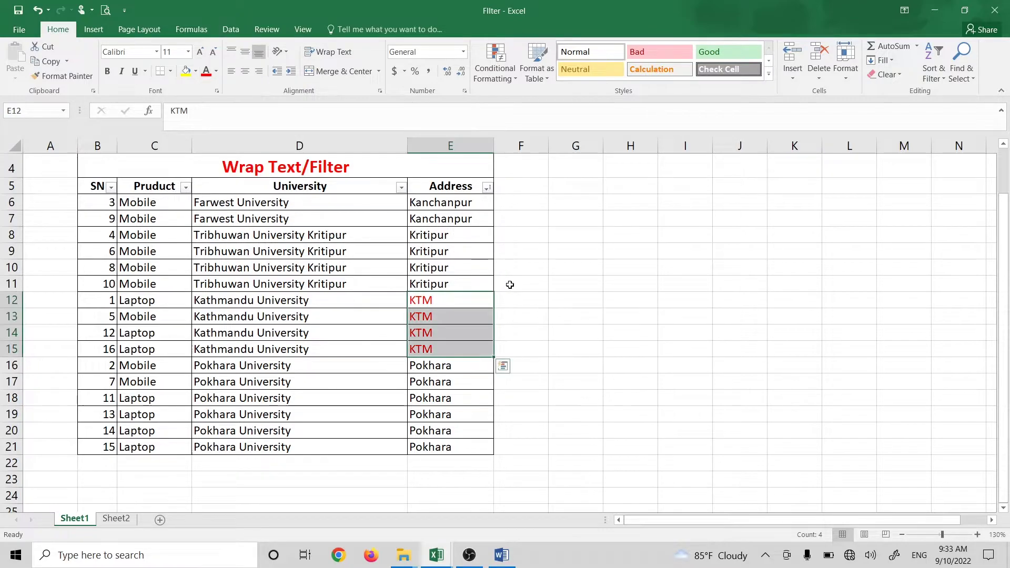
Step: Filter the Address column by red font colour to show only the KTM rows
click(512, 251)
click(487, 187)
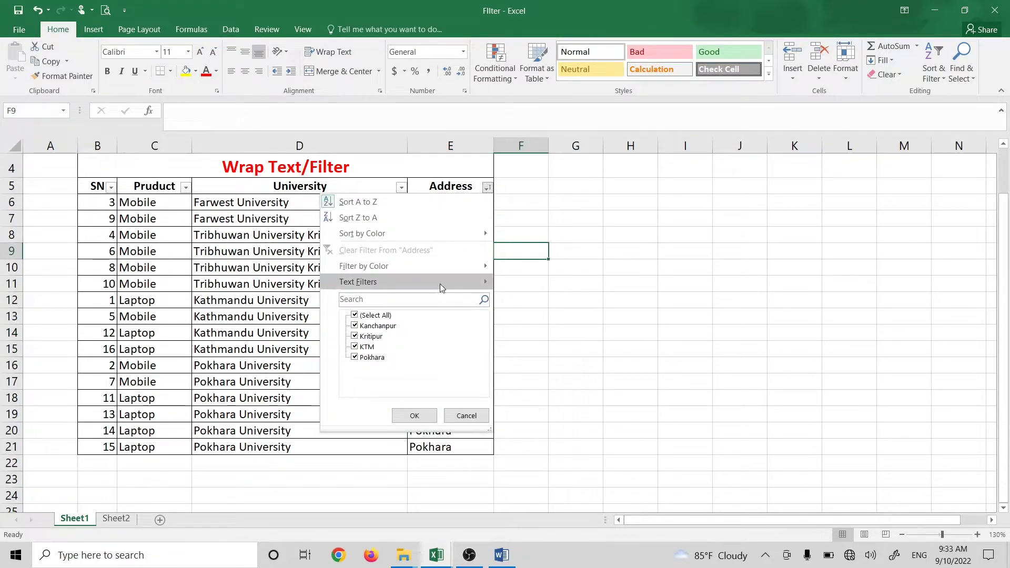
mouse_move(402, 265)
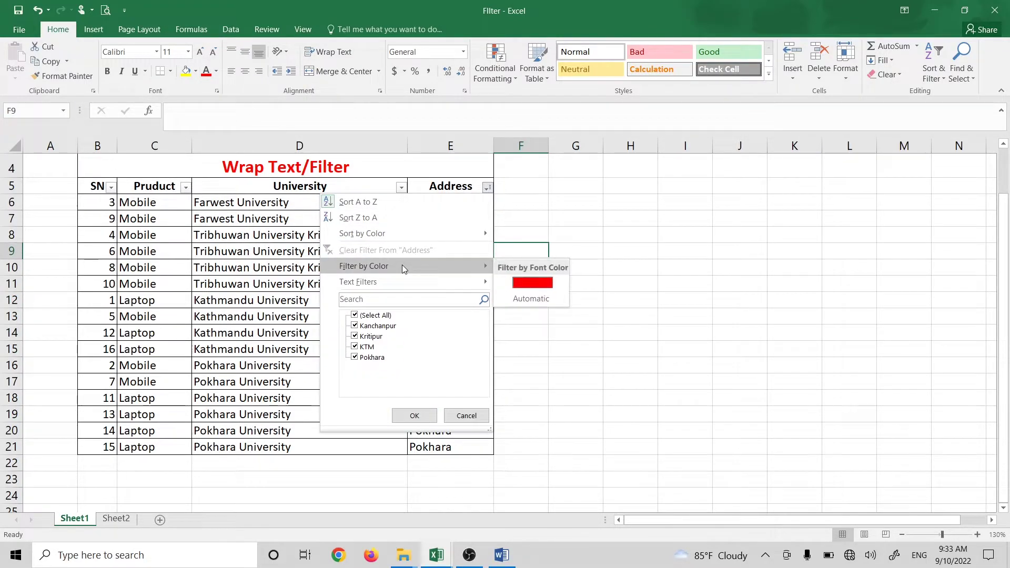
click(549, 284)
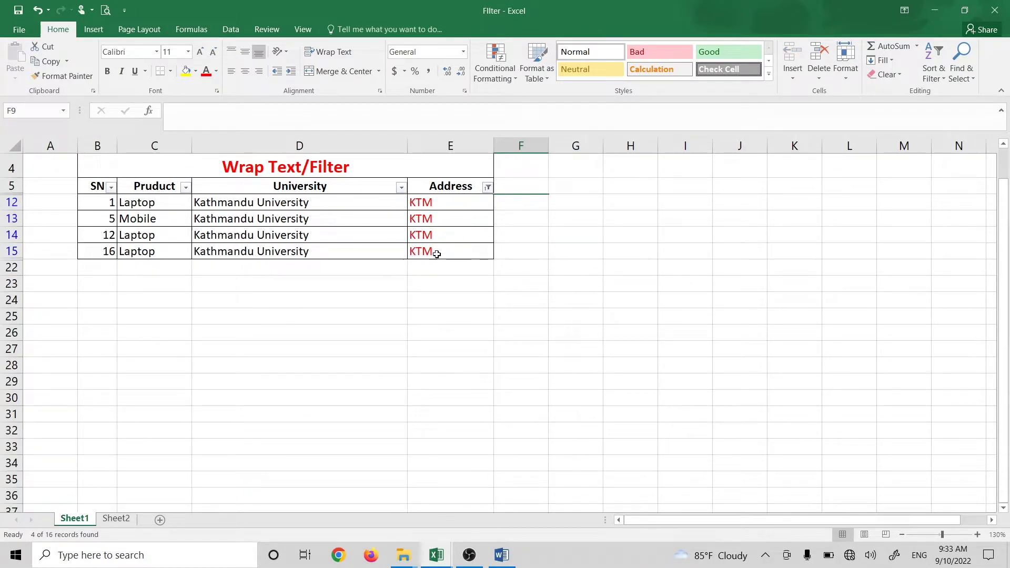
click(461, 270)
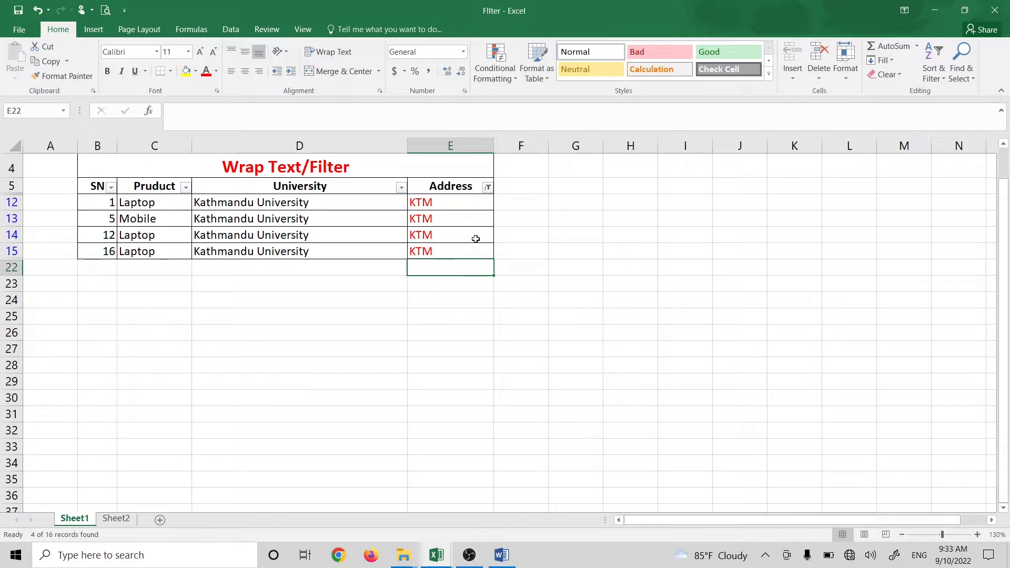
click(487, 187)
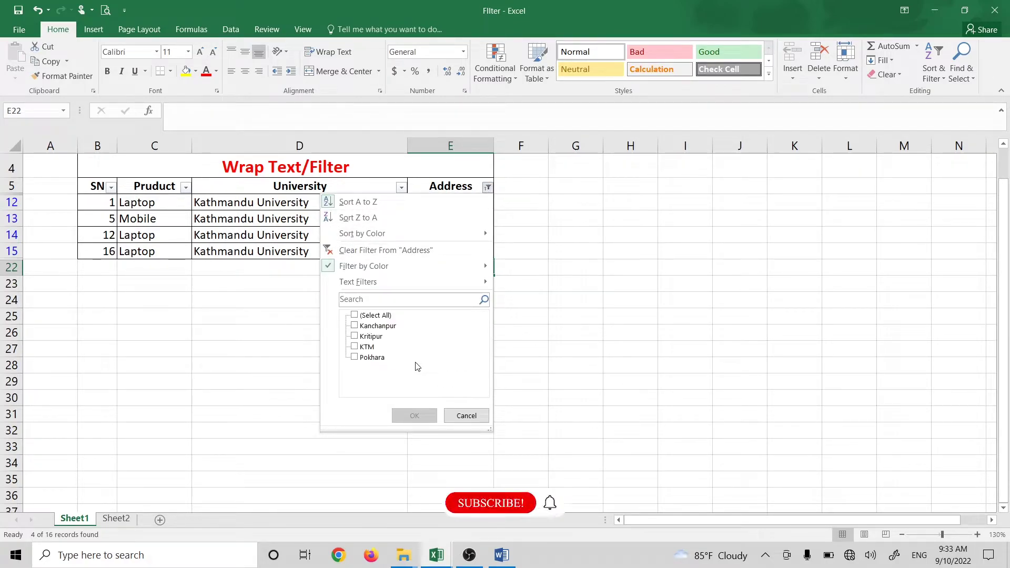
click(465, 416)
Step: Close Filter.xlsx without saving and clear the Gender filter to show every row
key(ctrl+w)
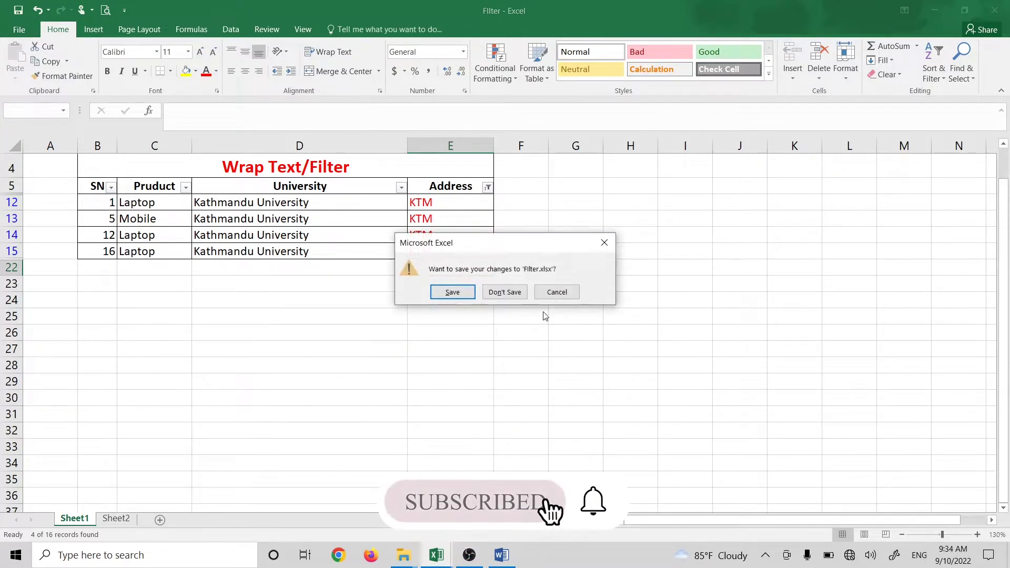
click(504, 292)
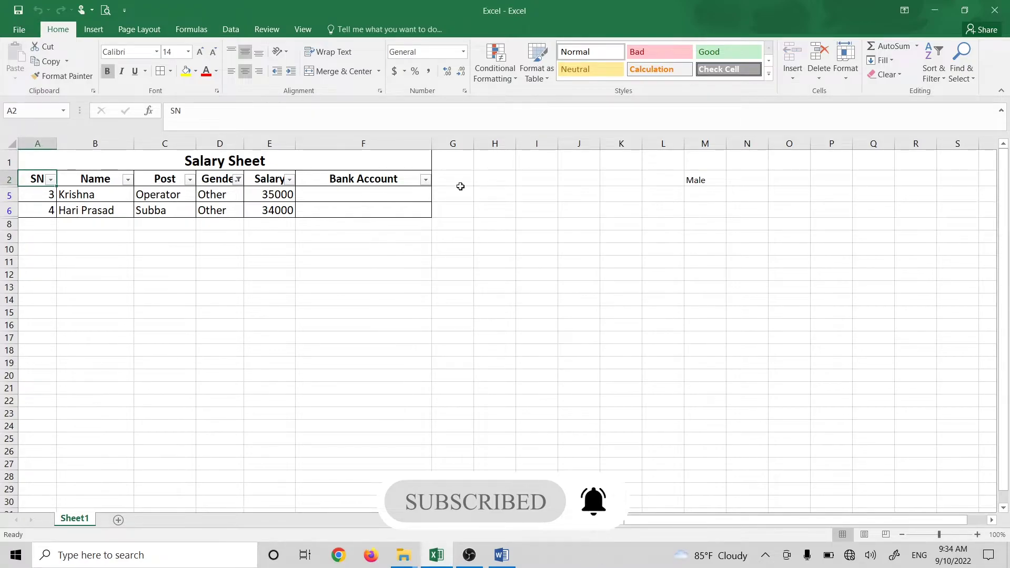
click(239, 179)
click(158, 409)
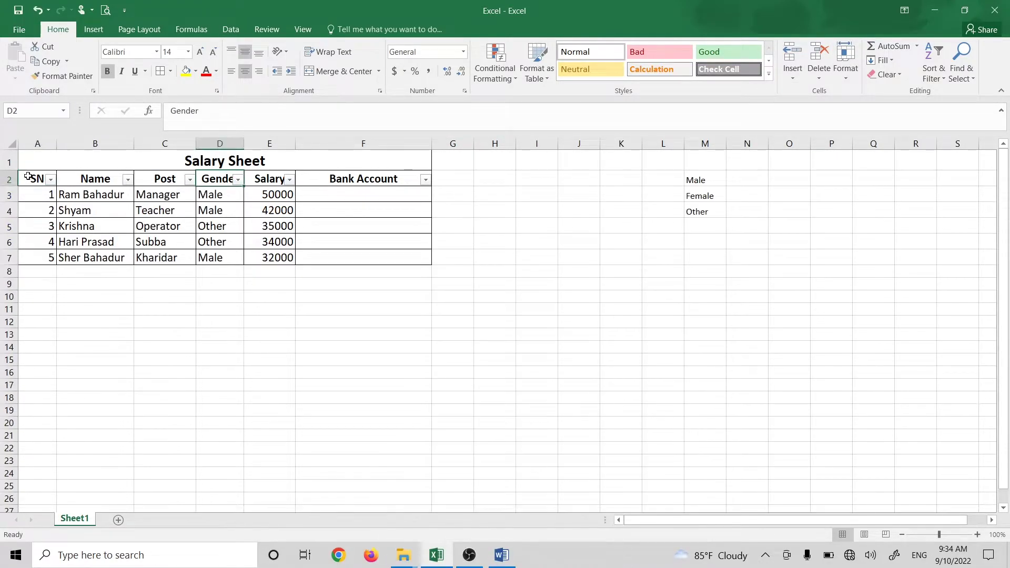
Step: Remove the filter from the Salary Sheet table, then glance at Word and return
click(93, 181)
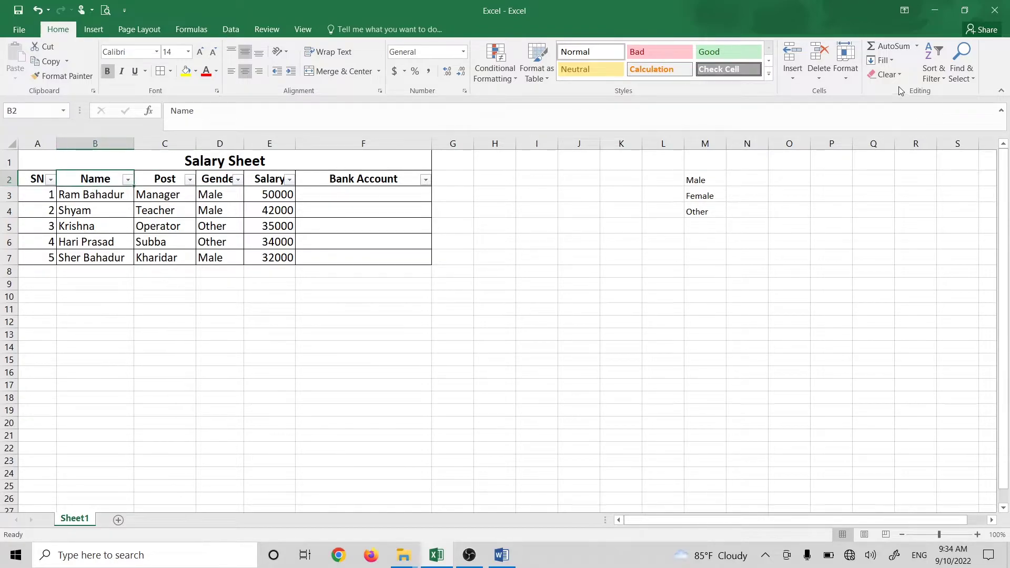
click(930, 80)
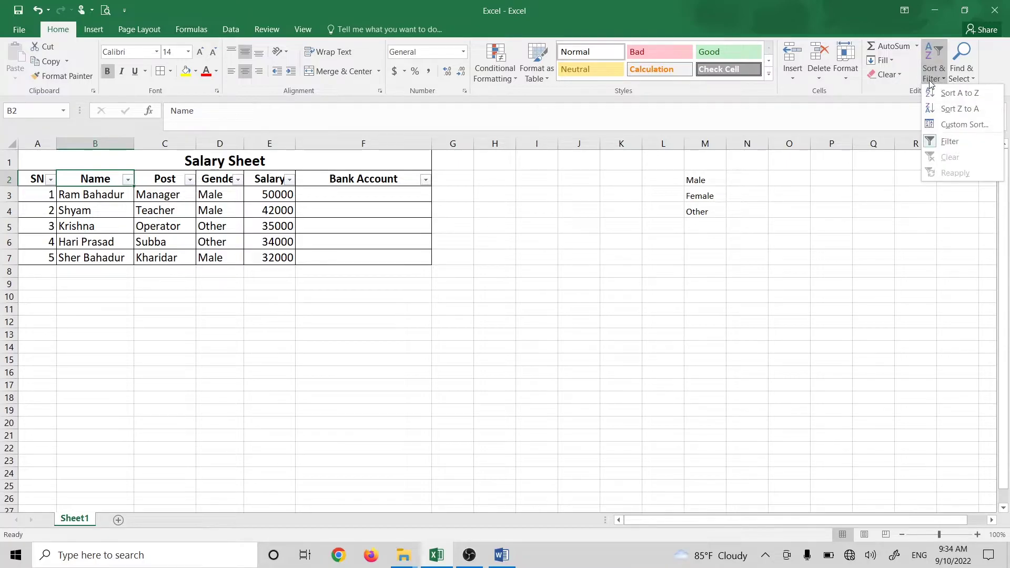
click(947, 140)
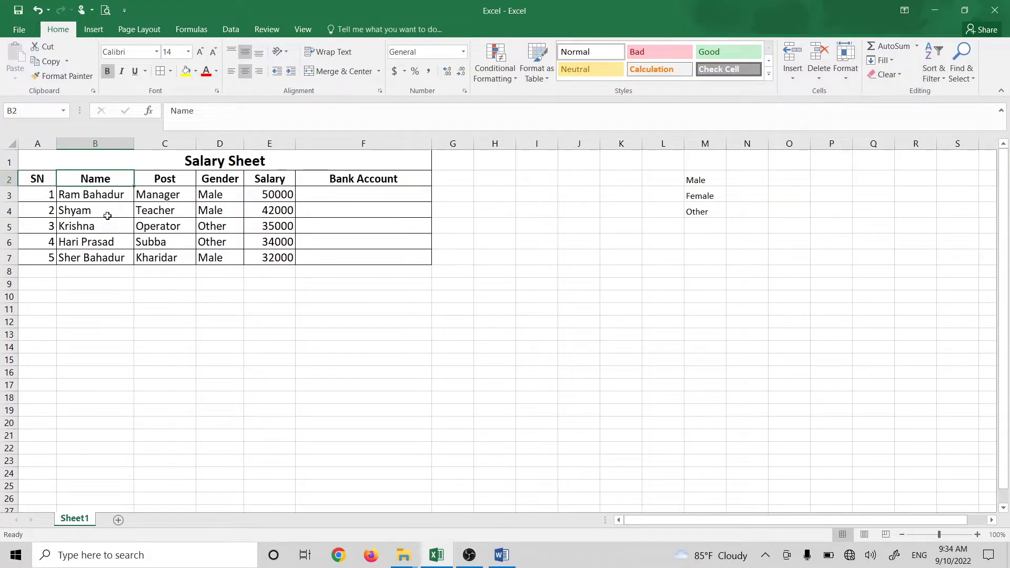
click(499, 554)
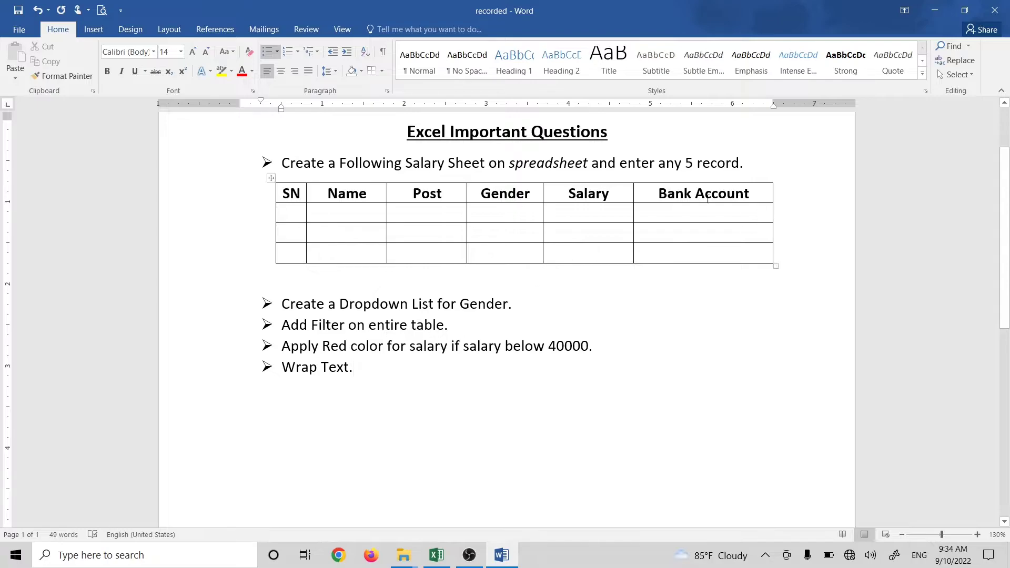
click(935, 10)
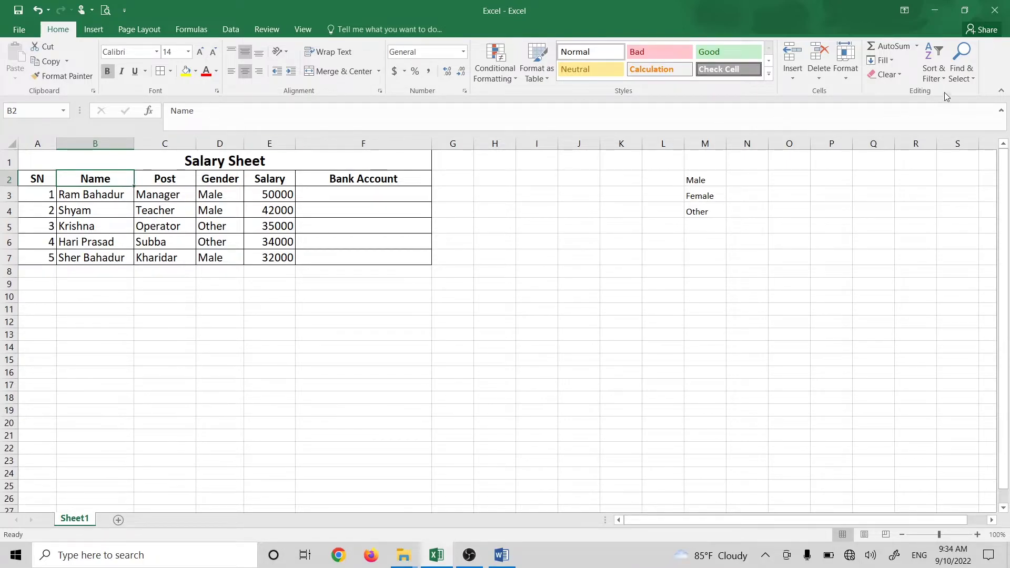
Step: Re-add table filters, undo that, then apply a filter to column B alone
click(933, 74)
click(941, 139)
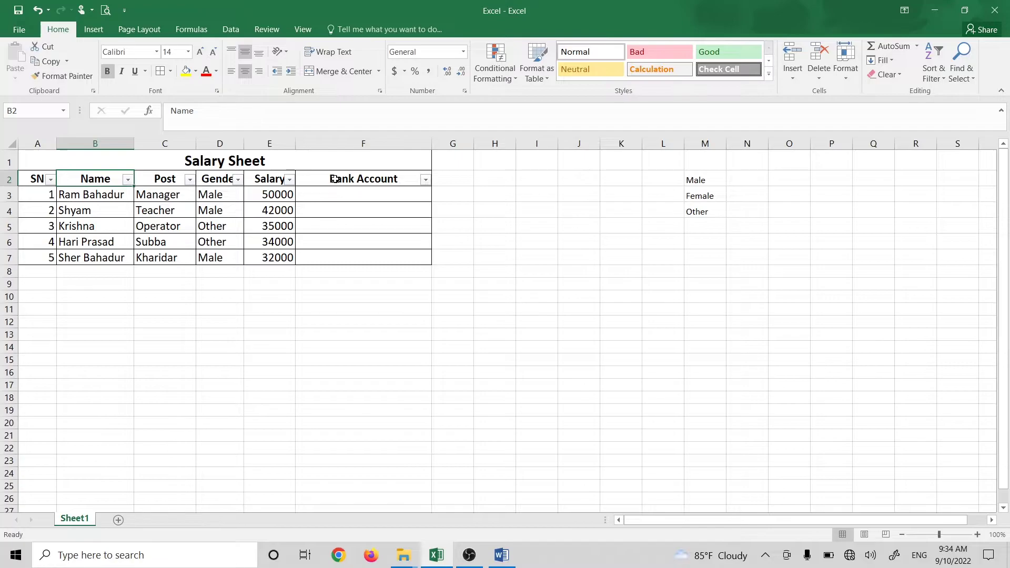
key(ctrl+z)
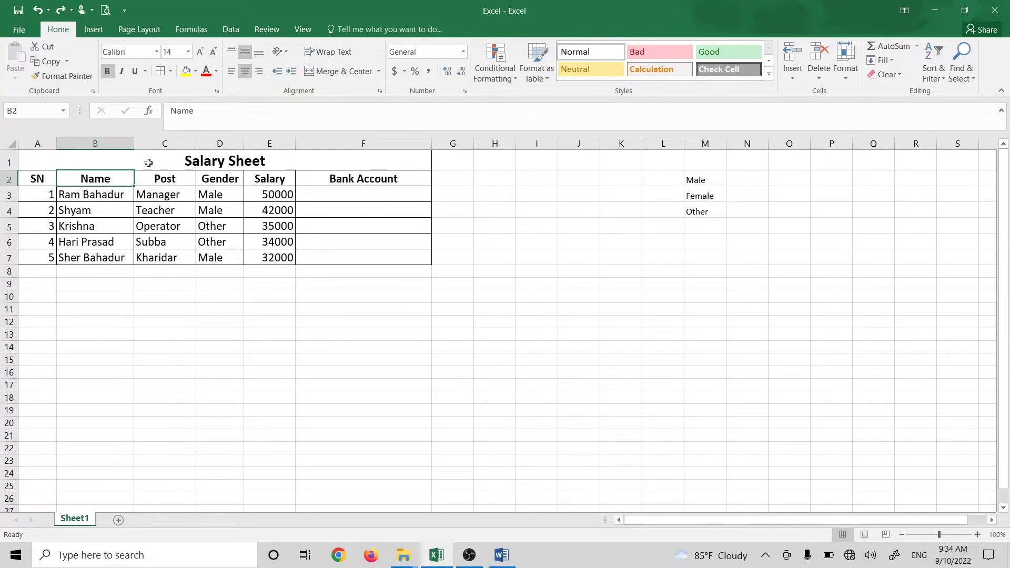
click(96, 143)
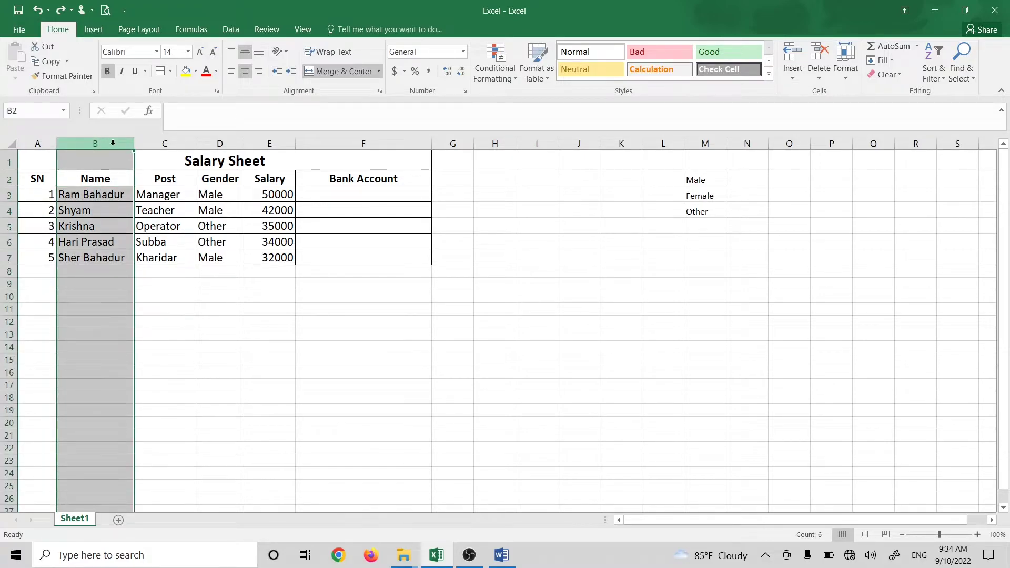
click(934, 78)
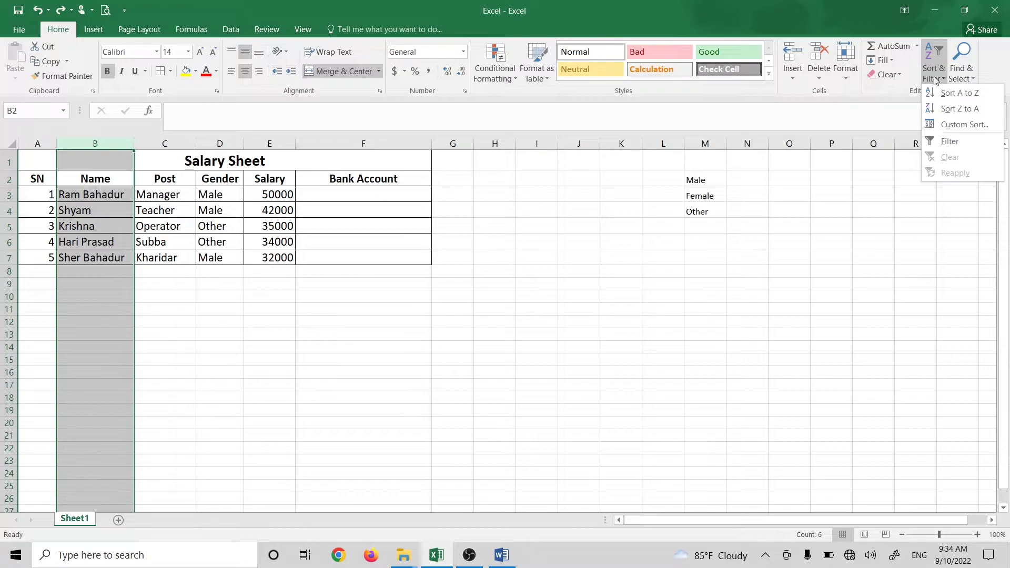
click(949, 142)
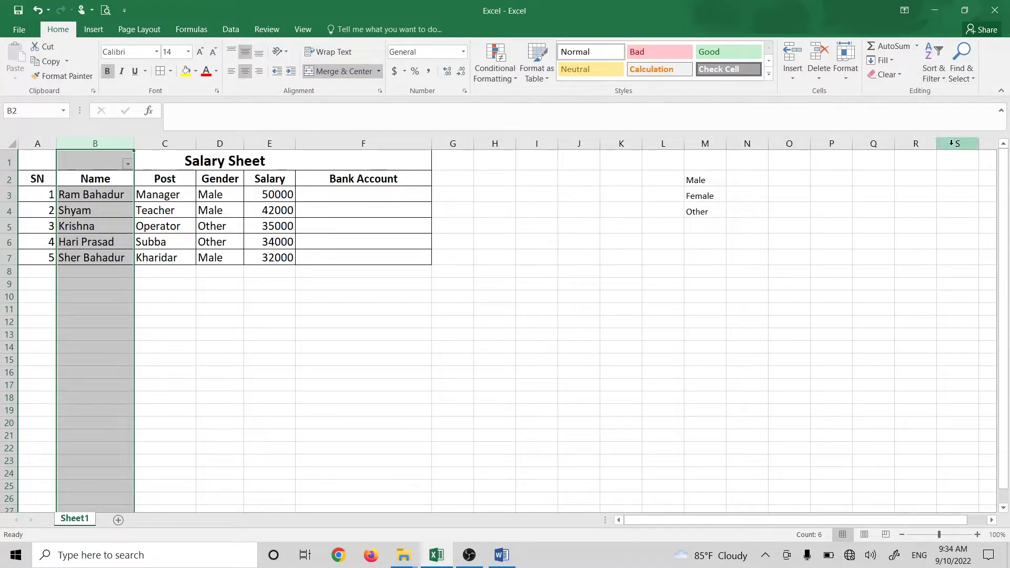
Step: Check column B's filter dropdown, clear the stray filter, and go back to the Word task list
click(319, 275)
click(128, 164)
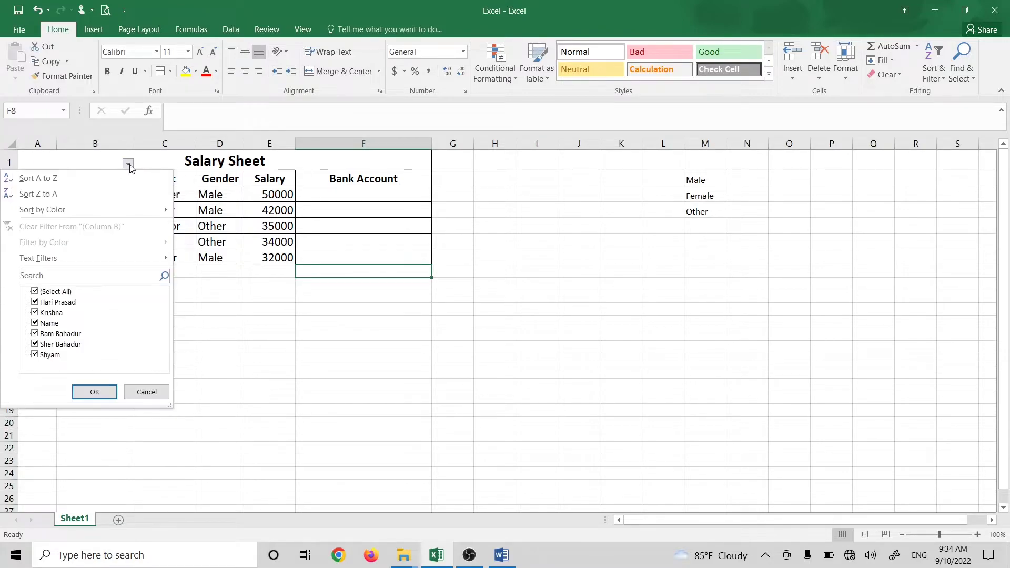
click(128, 164)
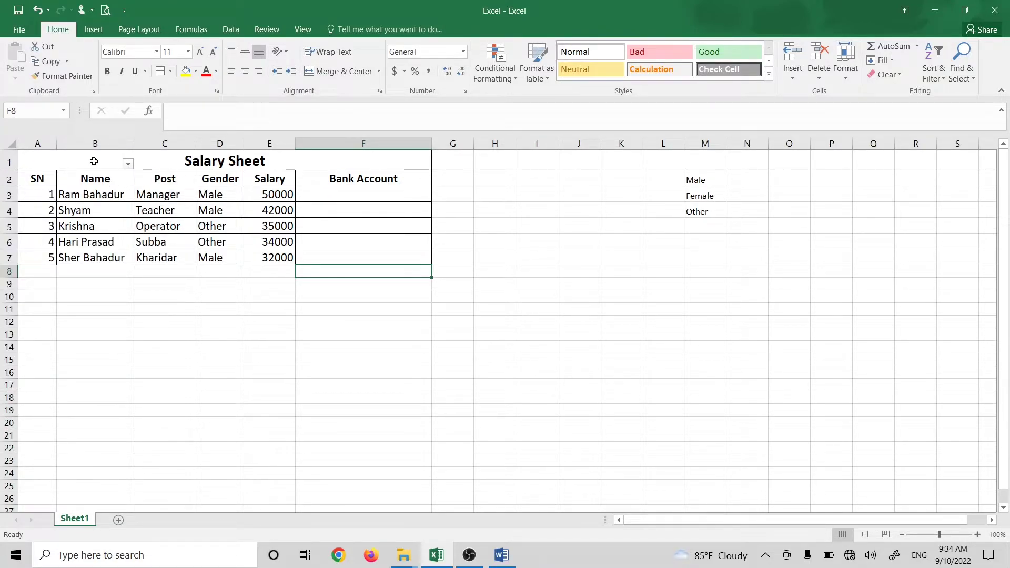
click(109, 178)
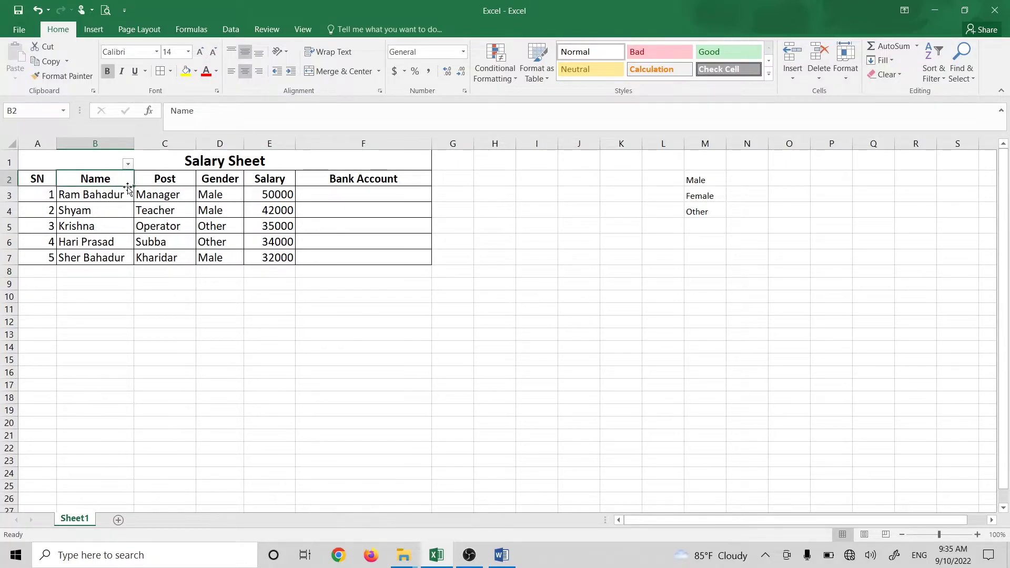
click(349, 371)
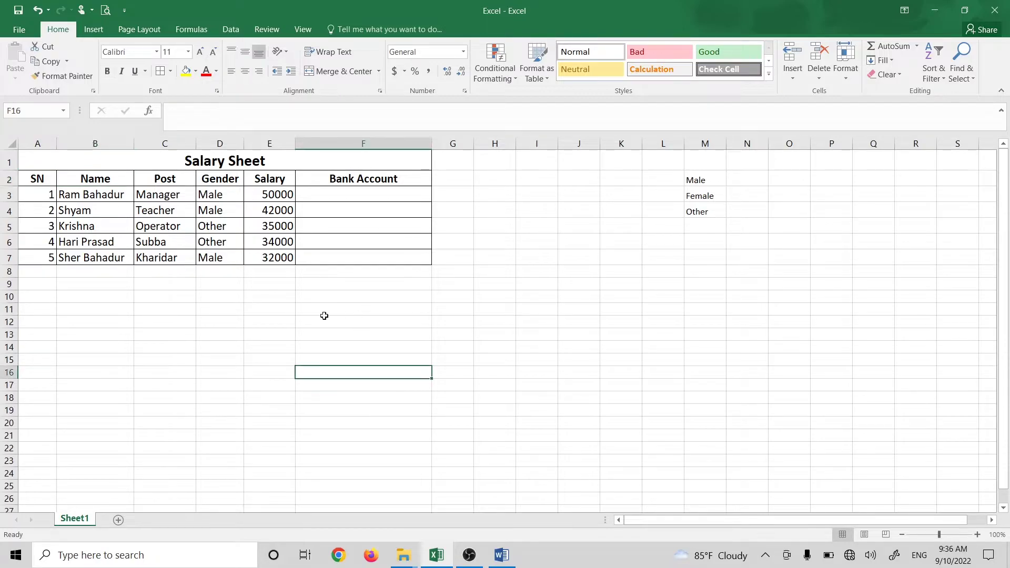
click(502, 556)
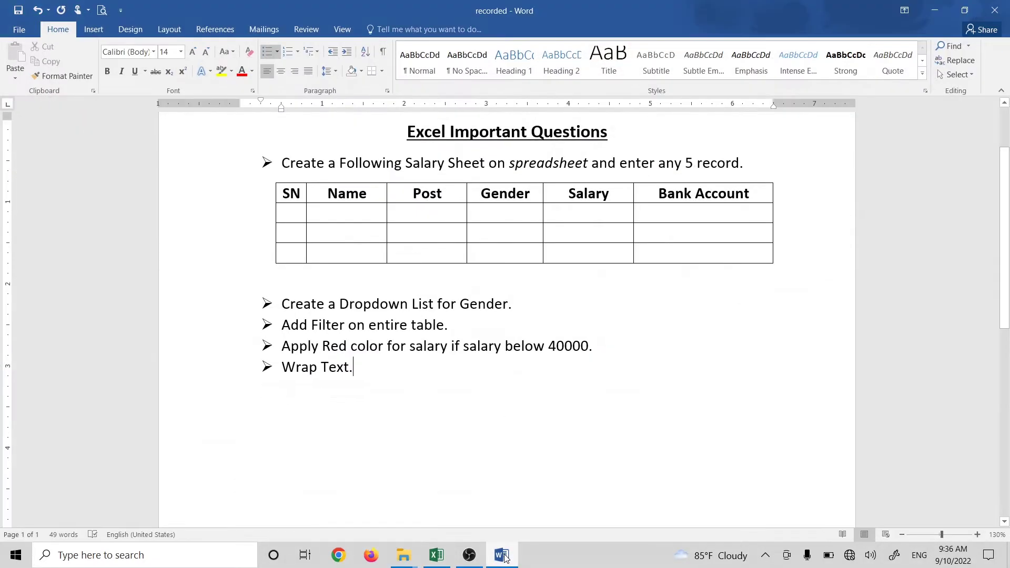
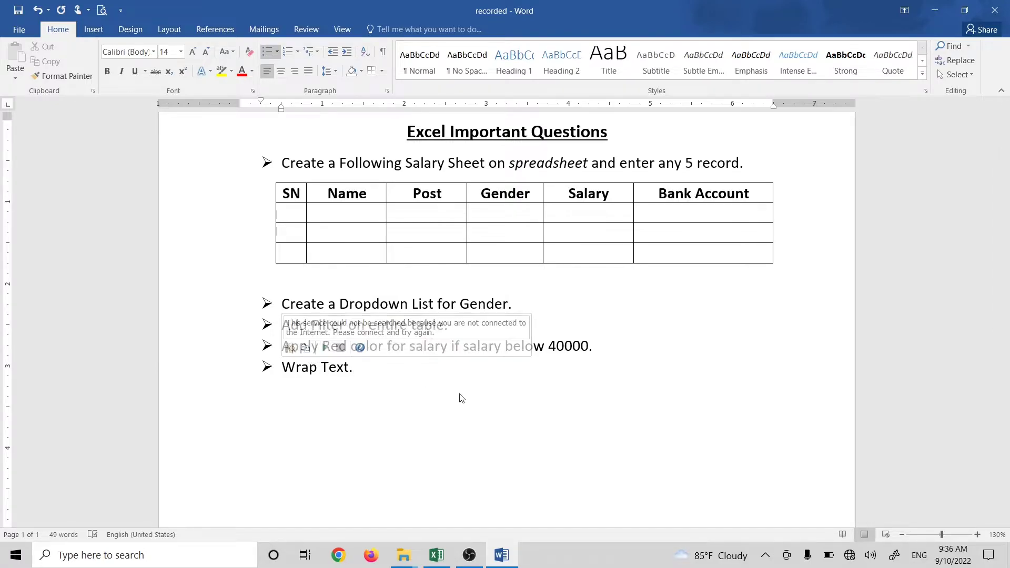
Step: Return to the workbook and select the salary values in E3:E7
click(933, 10)
drag(268, 196, 288, 261)
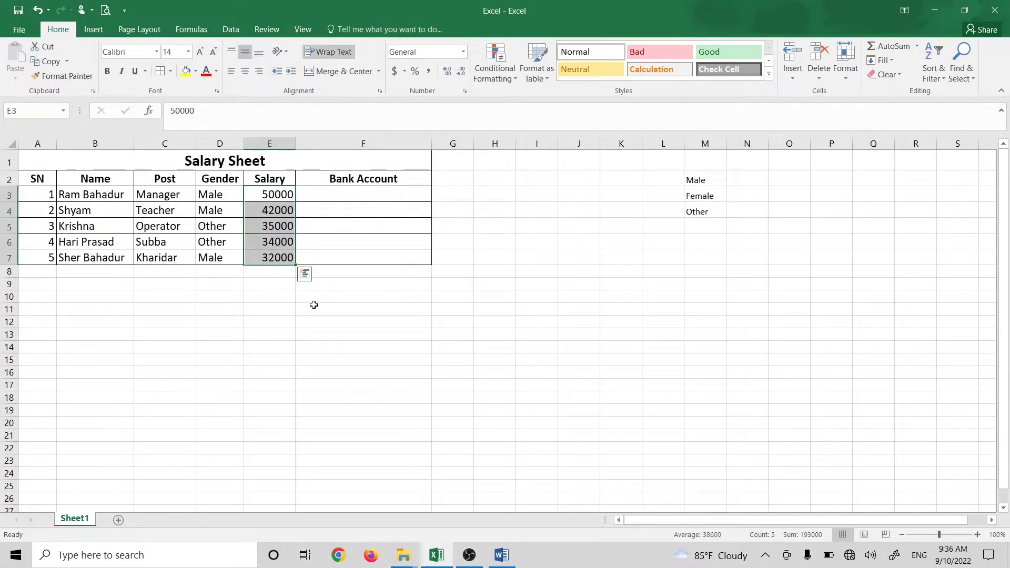
click(283, 322)
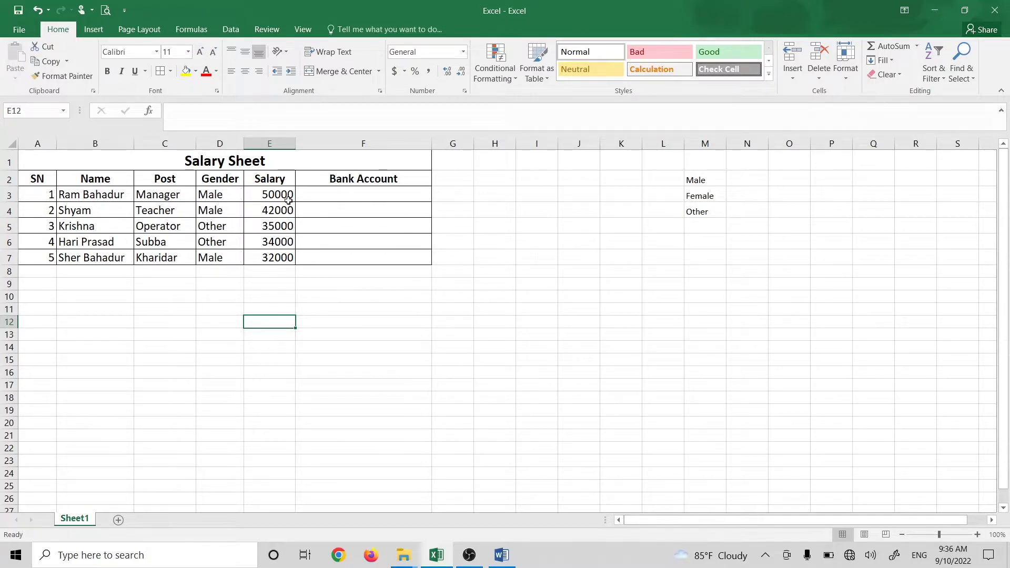
drag(268, 194, 273, 260)
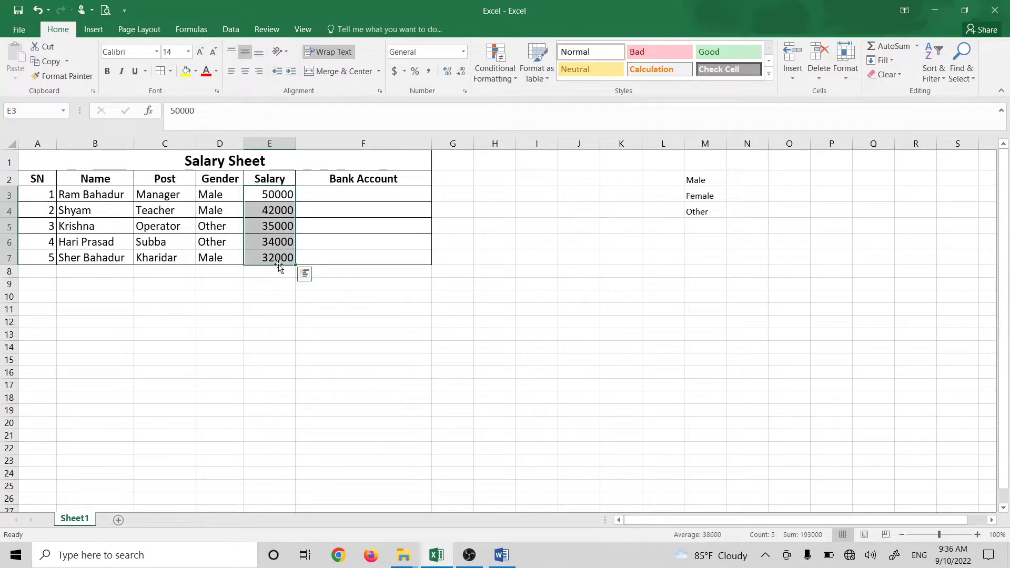
click(261, 281)
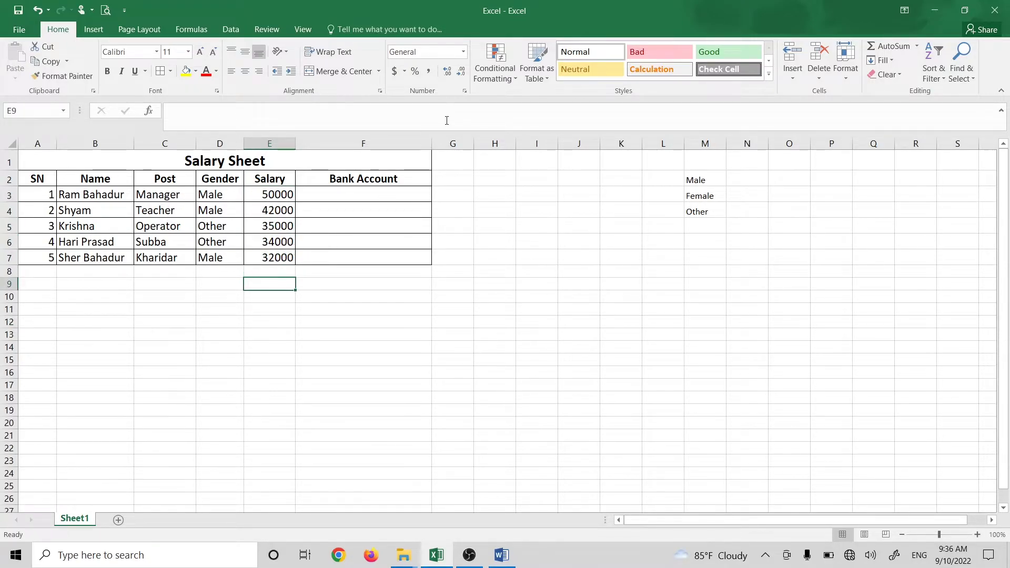
drag(268, 195, 272, 258)
Step: Highlight salaries less than 40000 with Light Red Fill with Dark Red Text
click(503, 79)
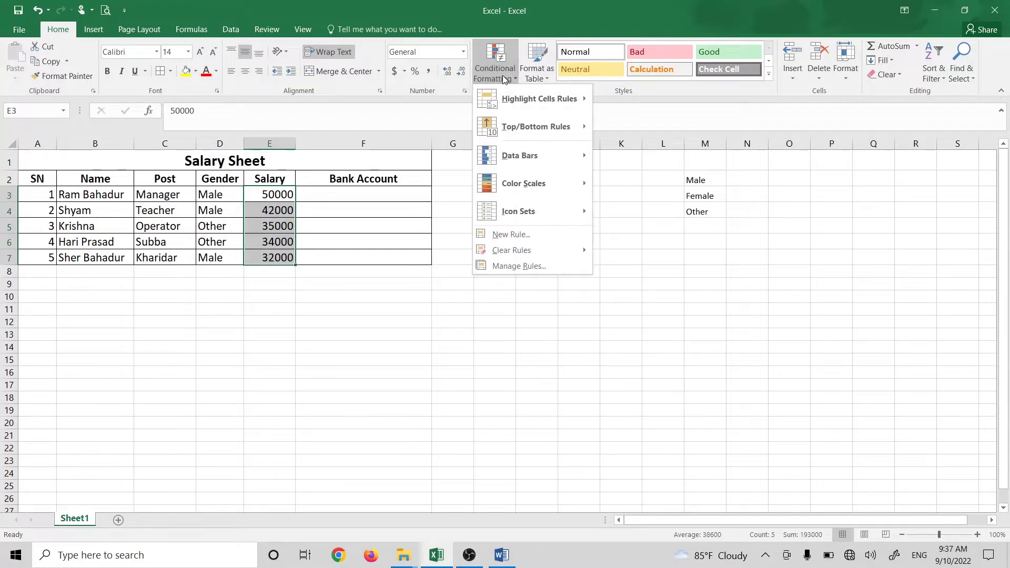
mouse_move(538, 103)
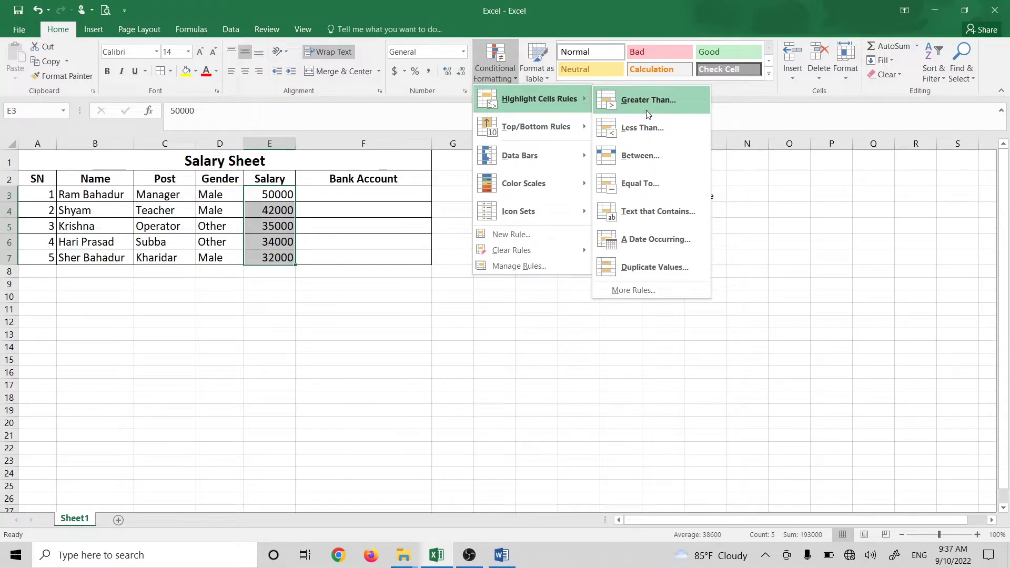
click(664, 138)
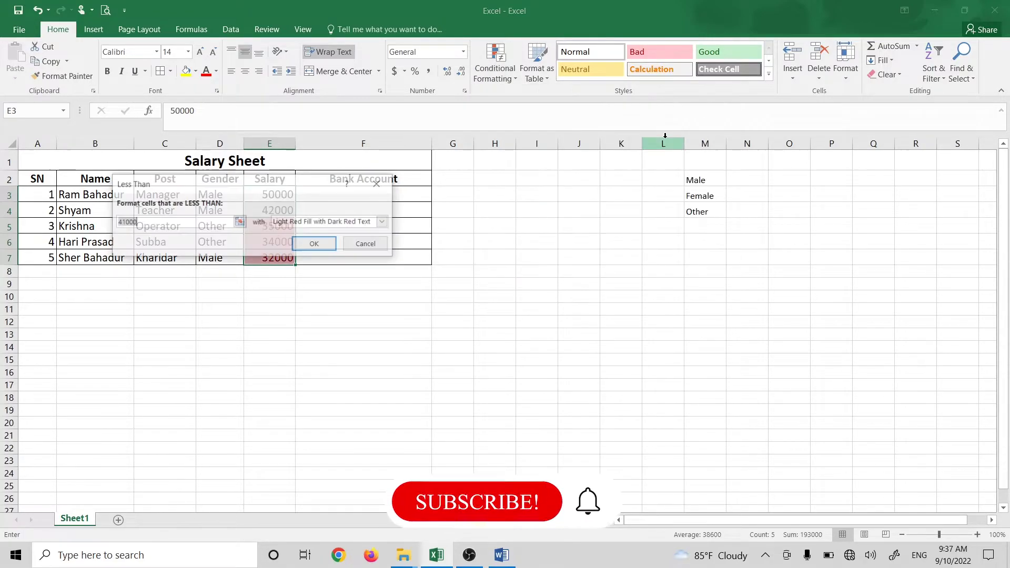
text(40000)
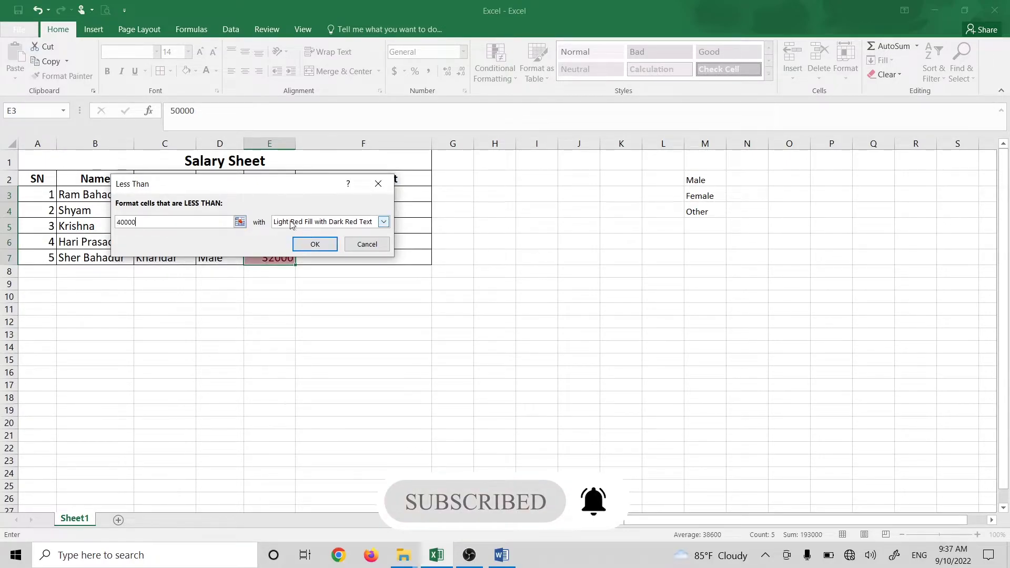
click(313, 225)
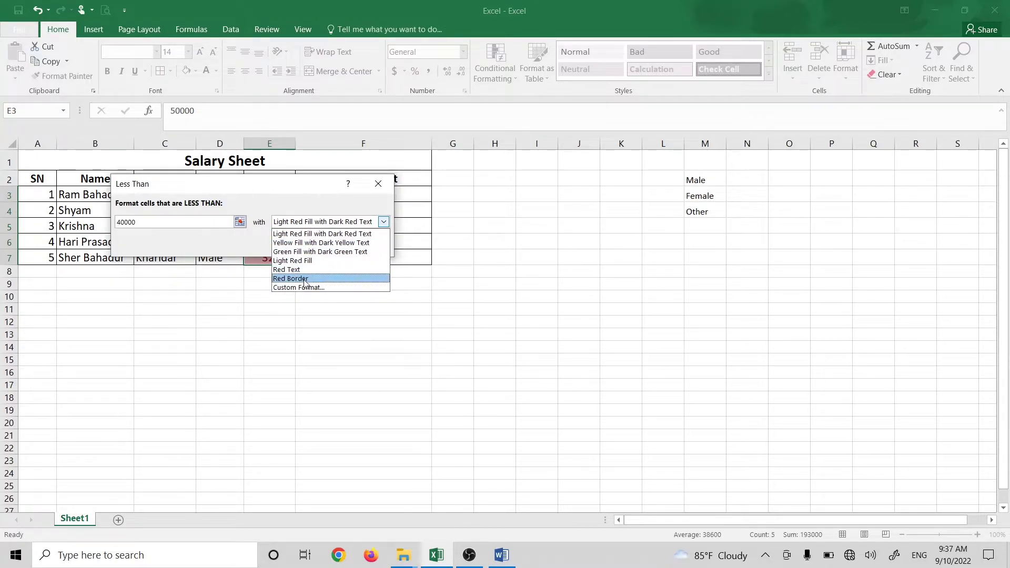
click(313, 224)
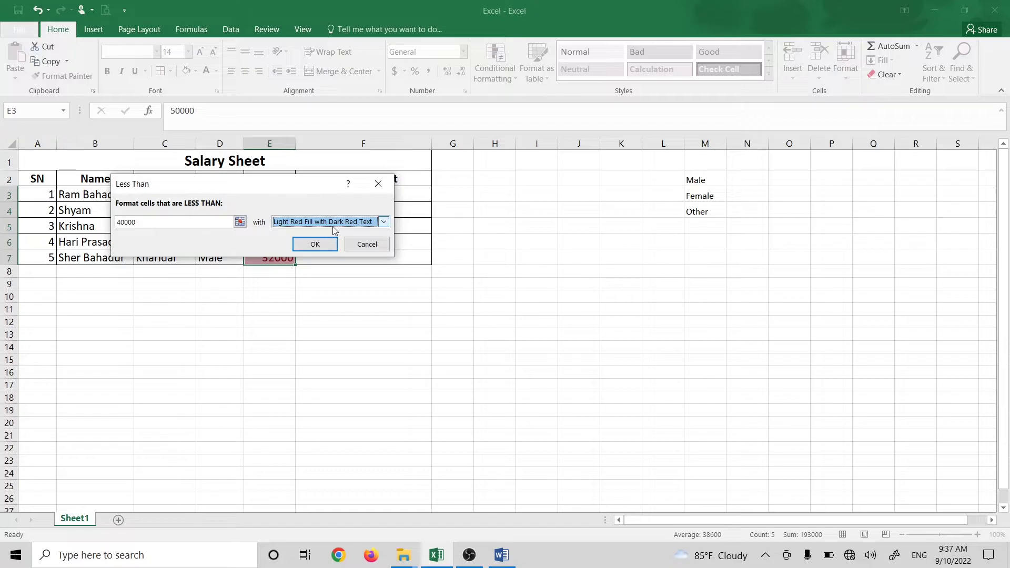
click(318, 247)
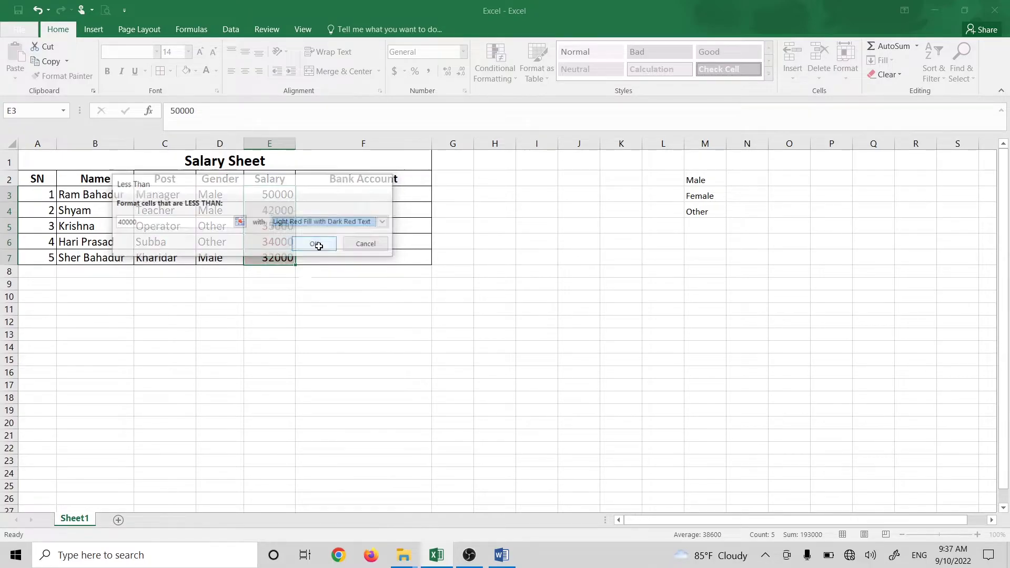
click(272, 333)
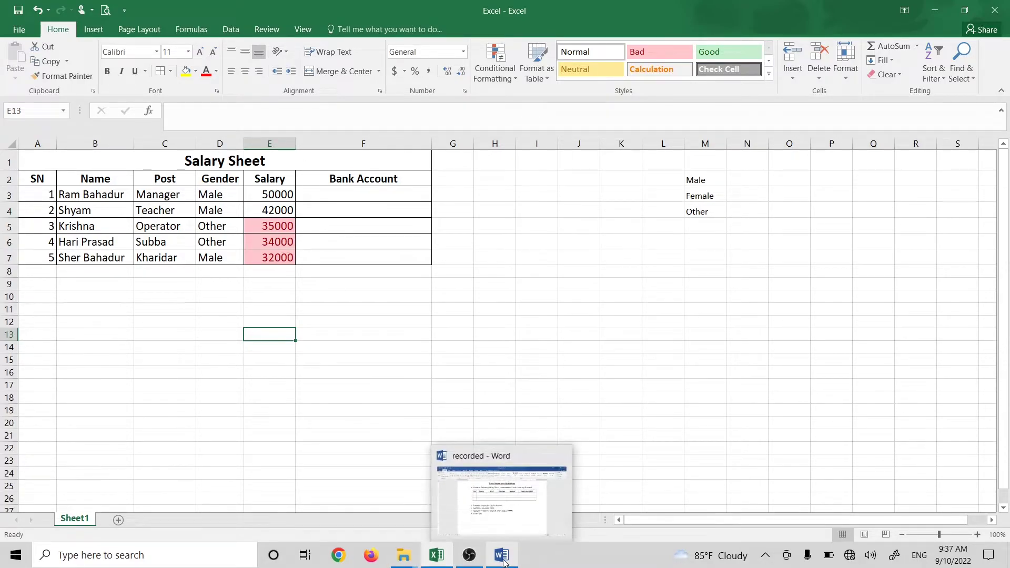
Step: Change salary E3 to 38000 and E6 to 45800
click(277, 199)
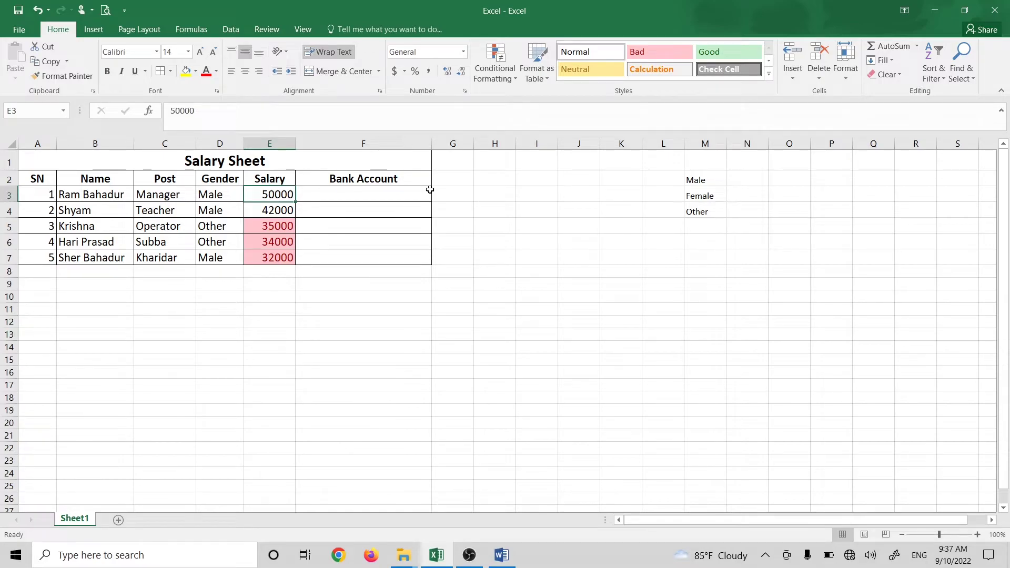
text(38000)
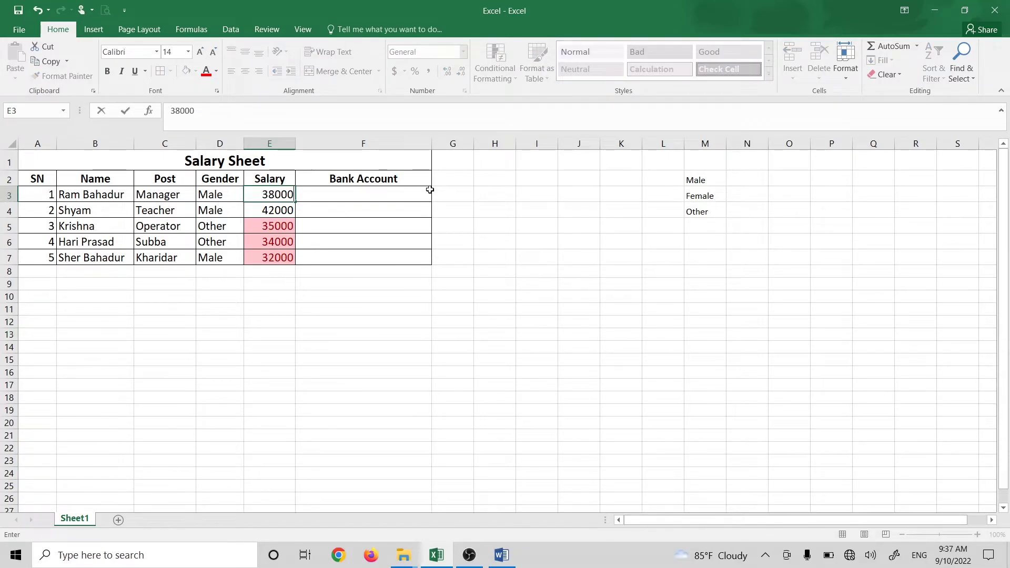
key(Return)
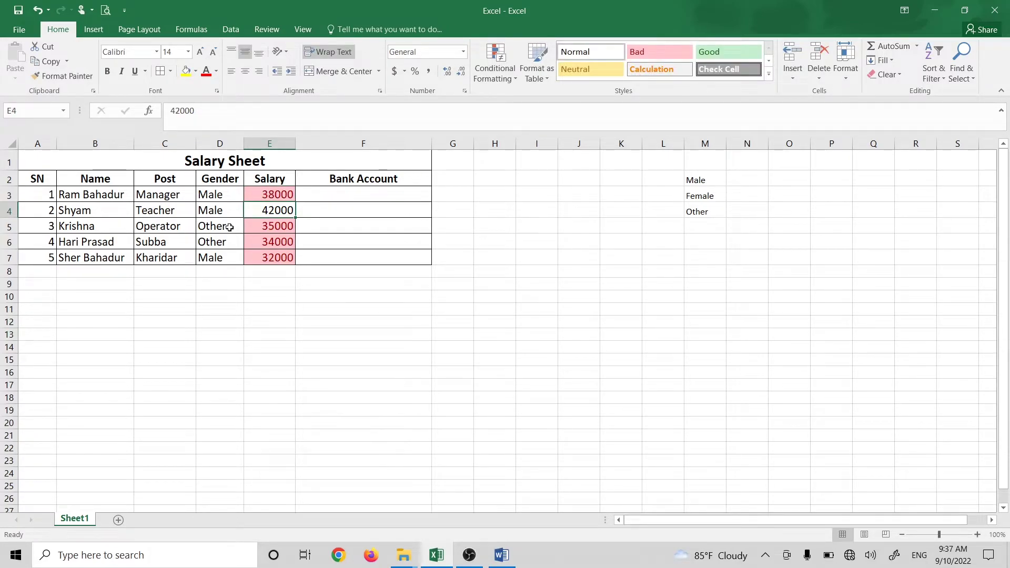
click(279, 243)
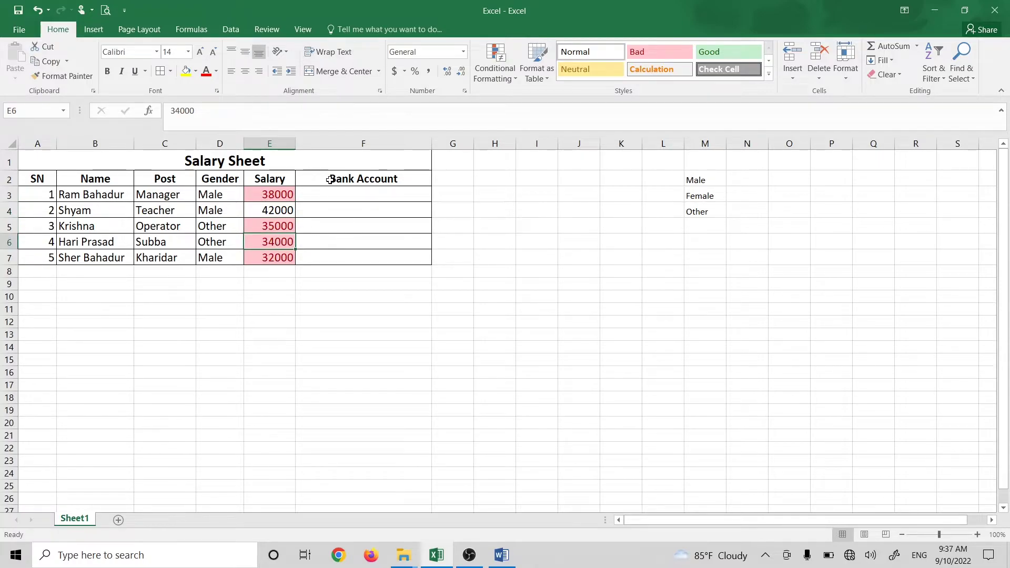
text(45800)
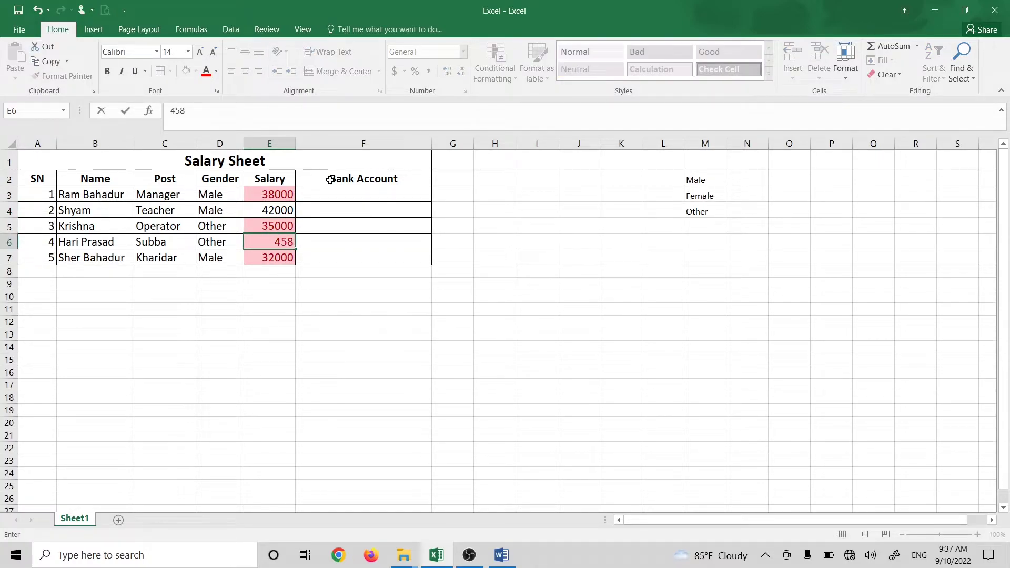
key(Return)
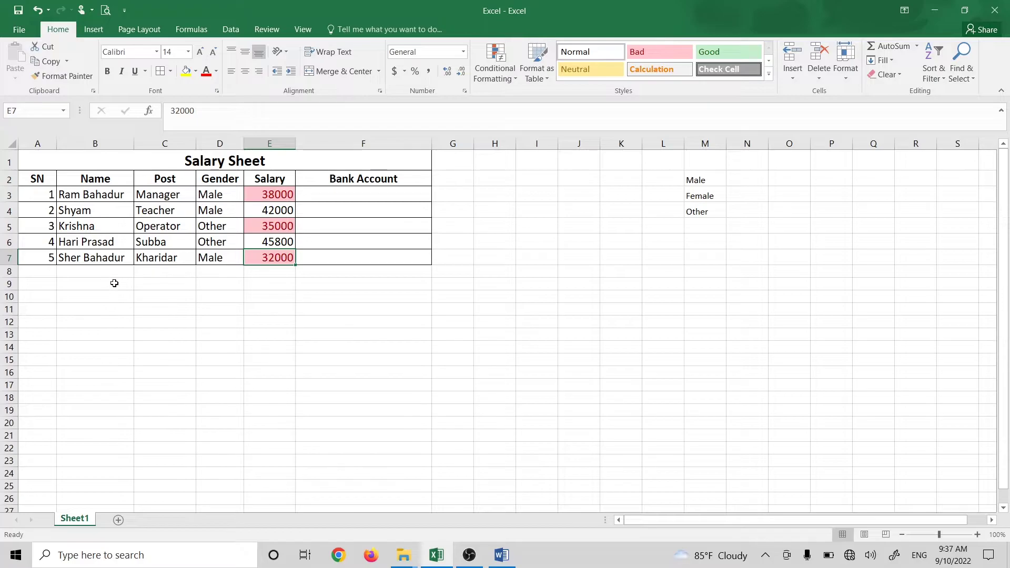
click(347, 284)
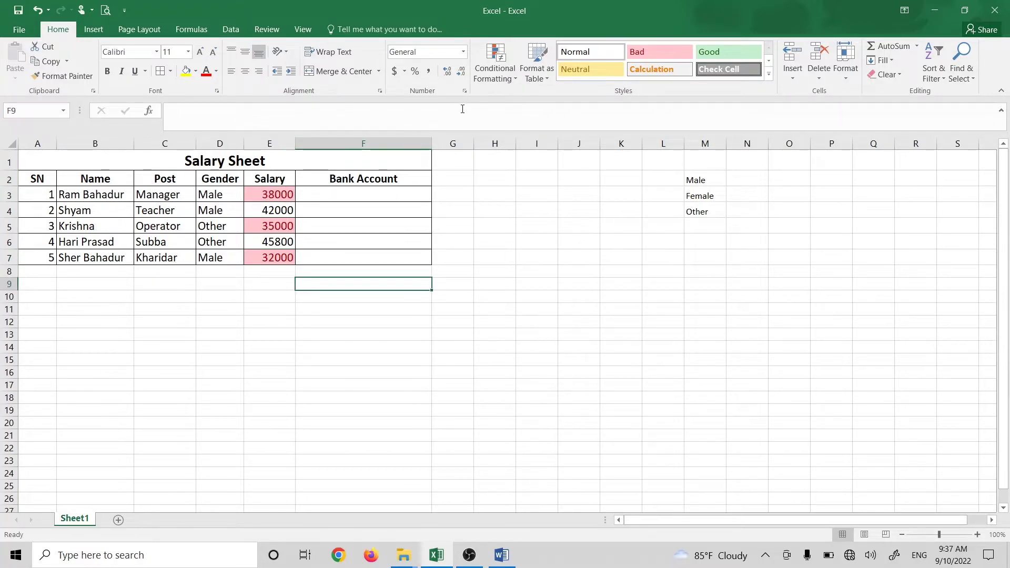
Step: Check the Conditional Formatting options without changes, then bring the Word task list forward
click(495, 63)
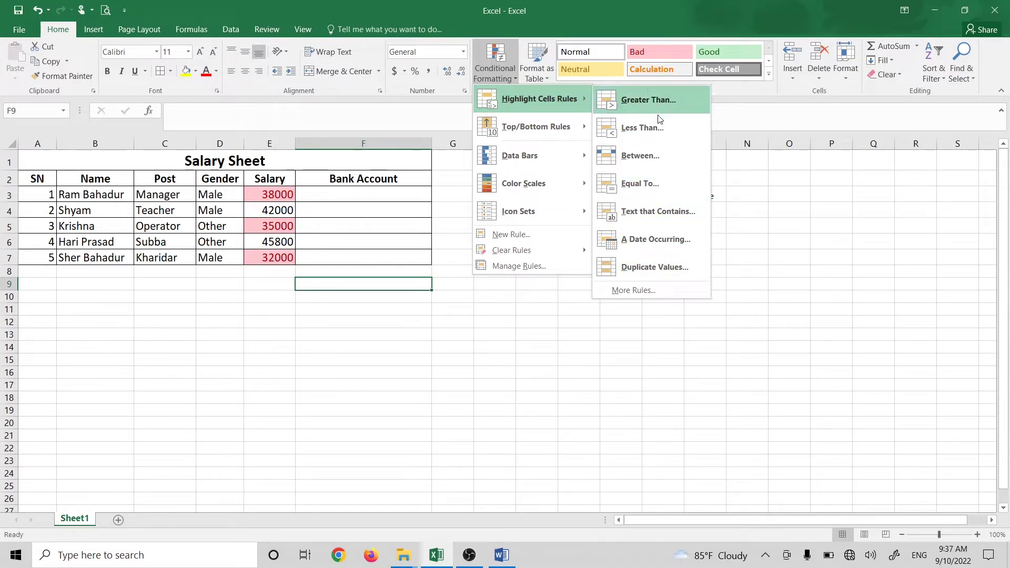
click(294, 315)
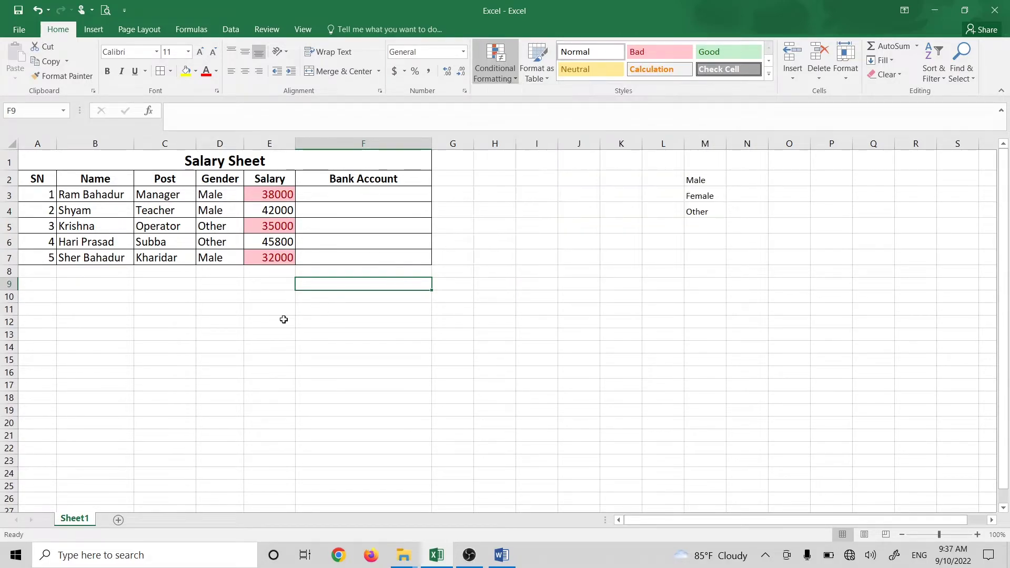
click(283, 251)
click(502, 555)
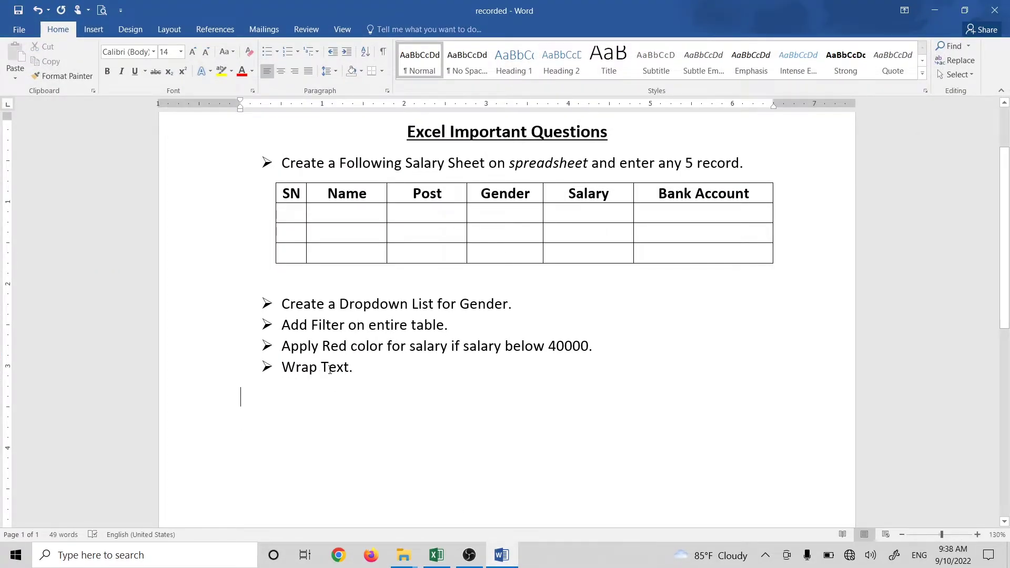
click(934, 10)
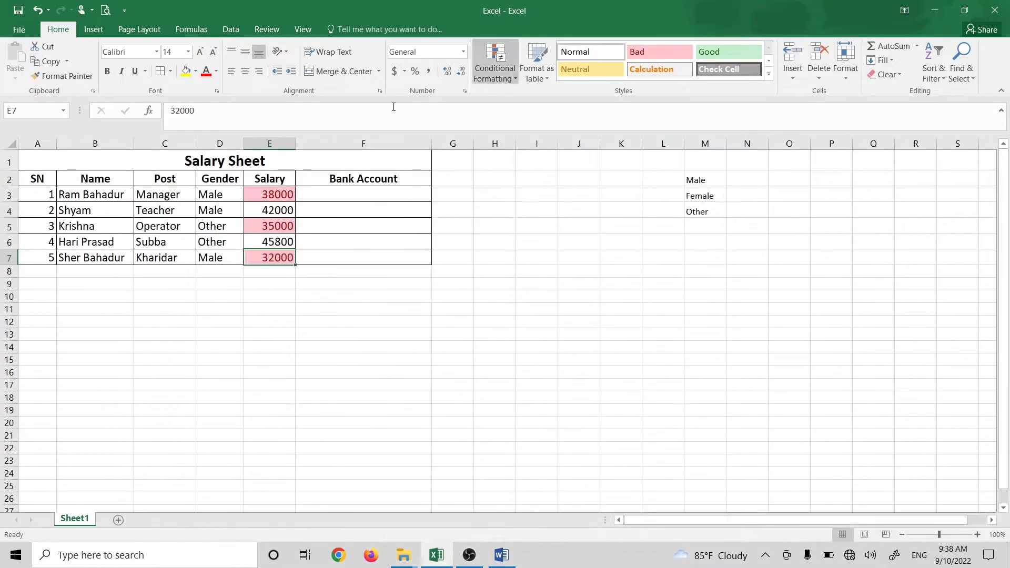
click(279, 397)
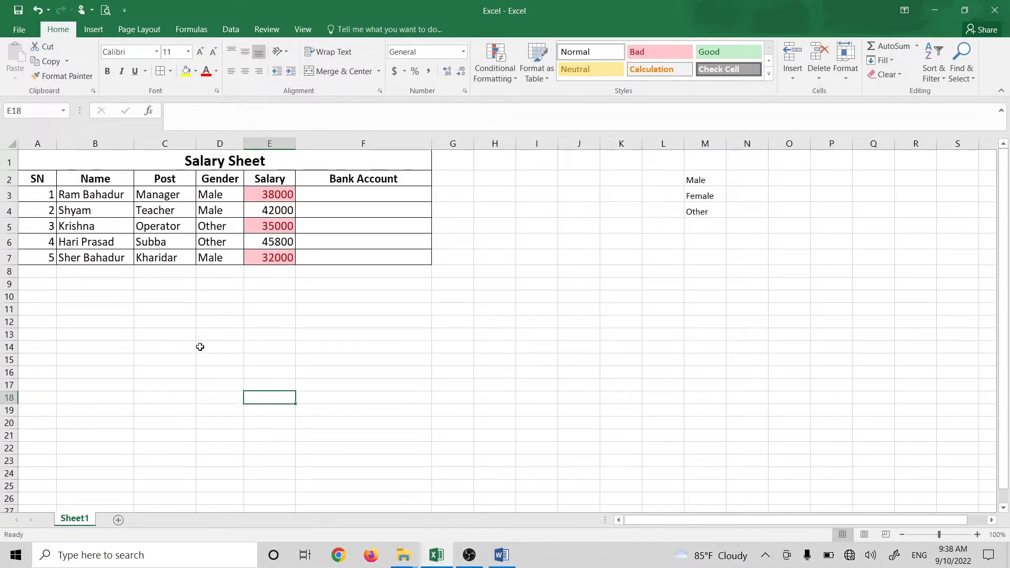
click(97, 231)
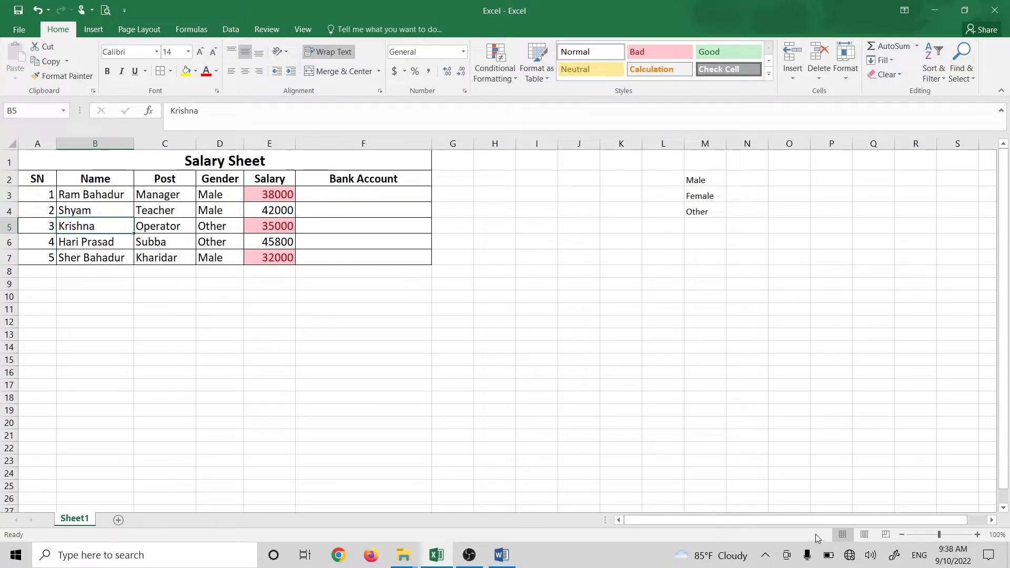
click(864, 534)
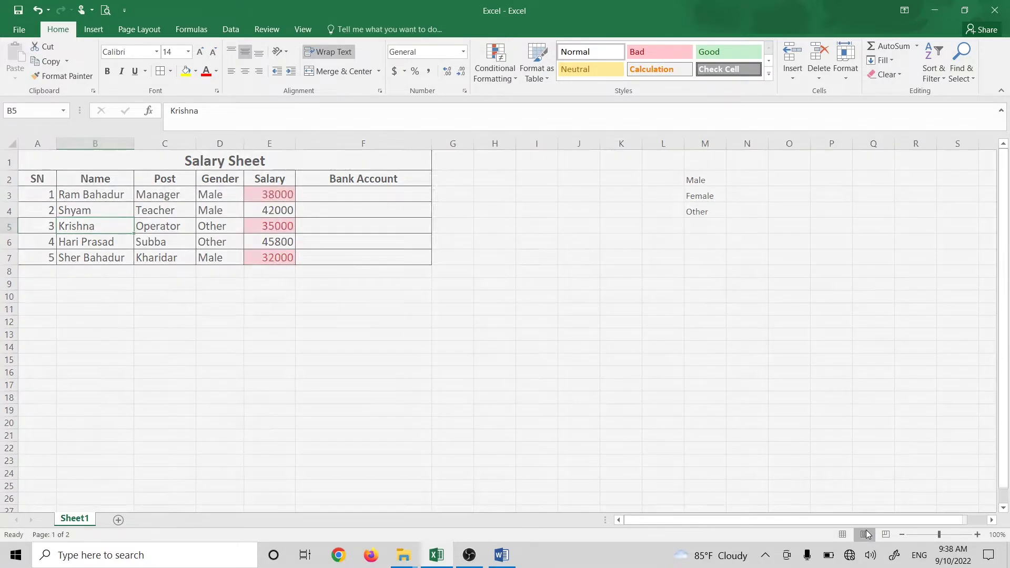
click(842, 535)
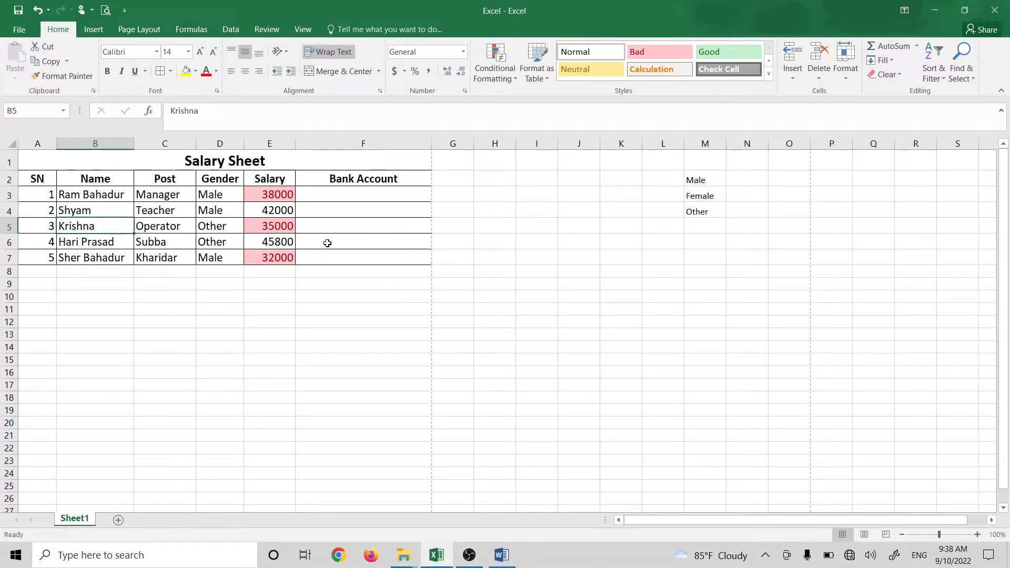
drag(132, 145, 143, 159)
click(108, 201)
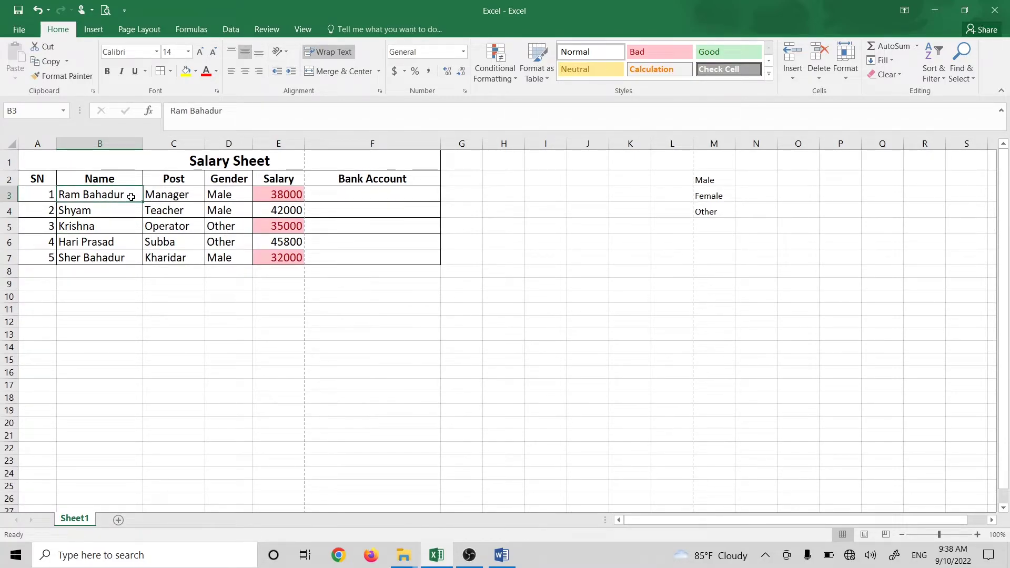
Step: Enter 'Computer is an electronic machine.' in cell B9
click(92, 279)
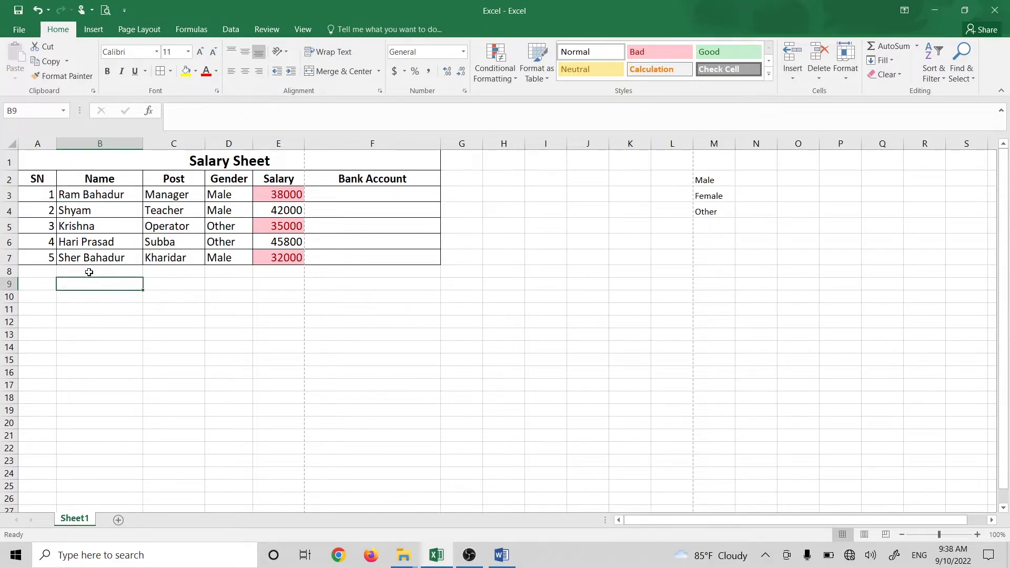
text(Computer is)
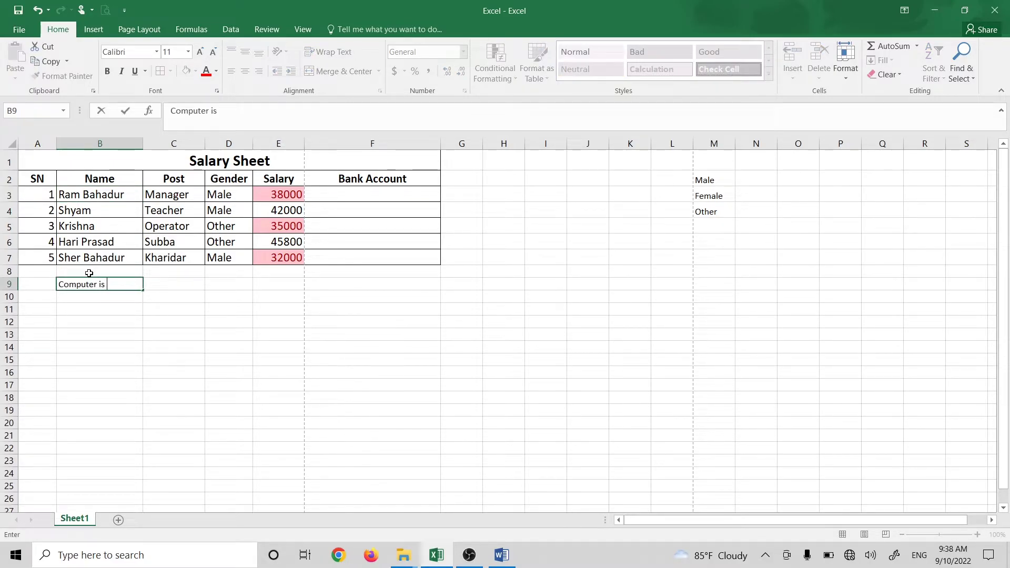
text( an electronic machine.)
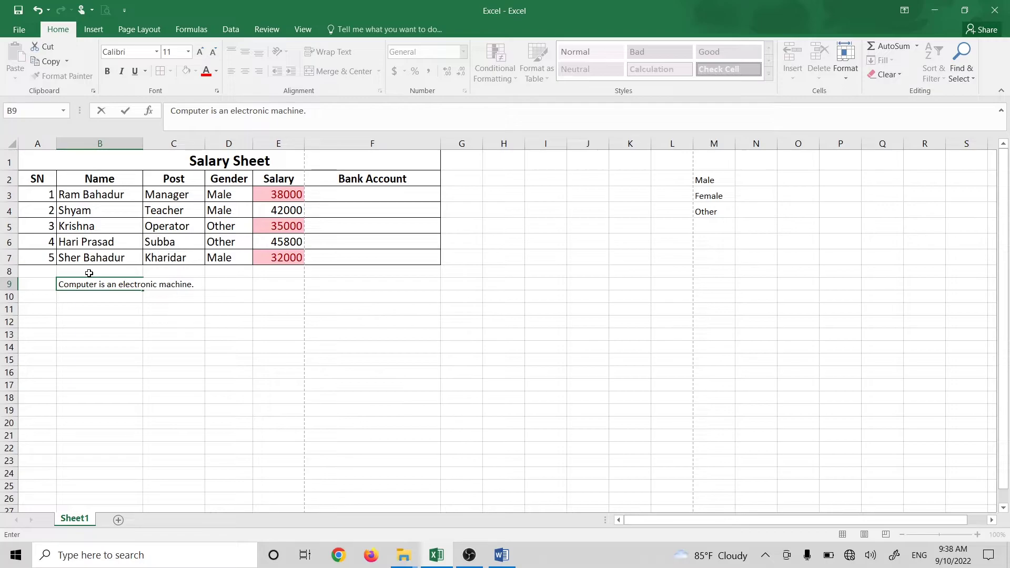
key(Return)
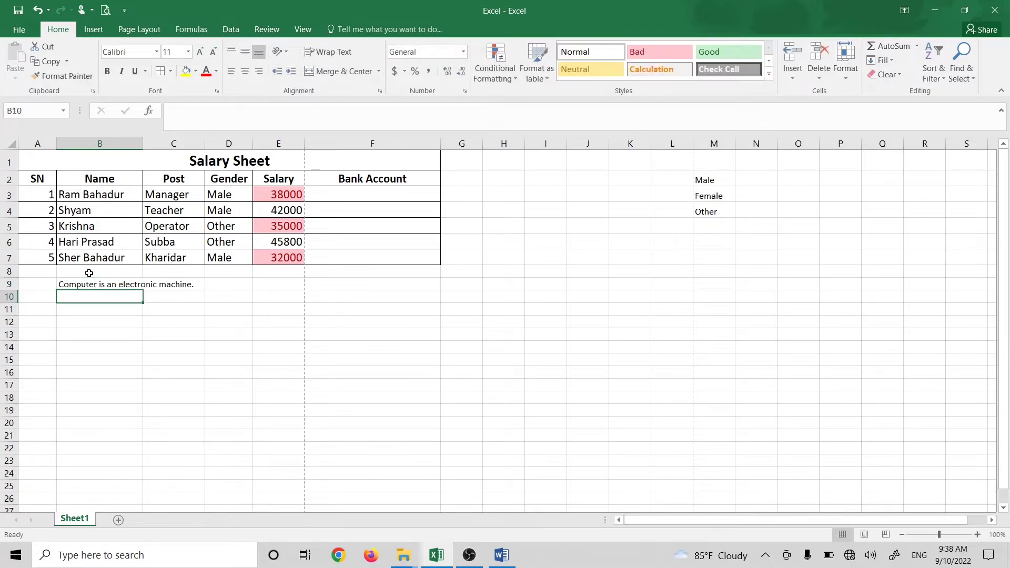
Step: Adjust column B's width and wrap the B9 sentence onto two lines
click(74, 285)
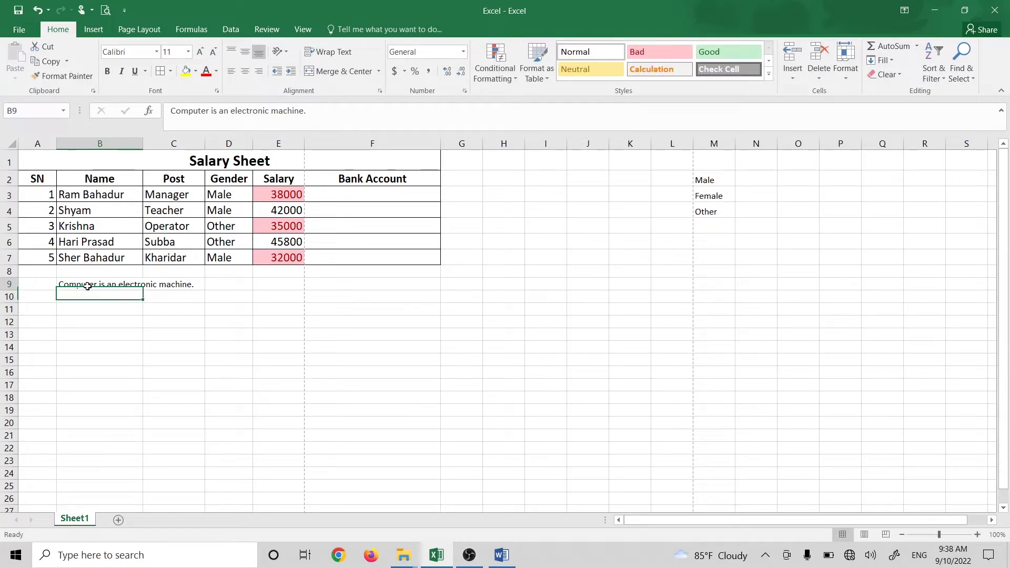
click(187, 288)
click(119, 286)
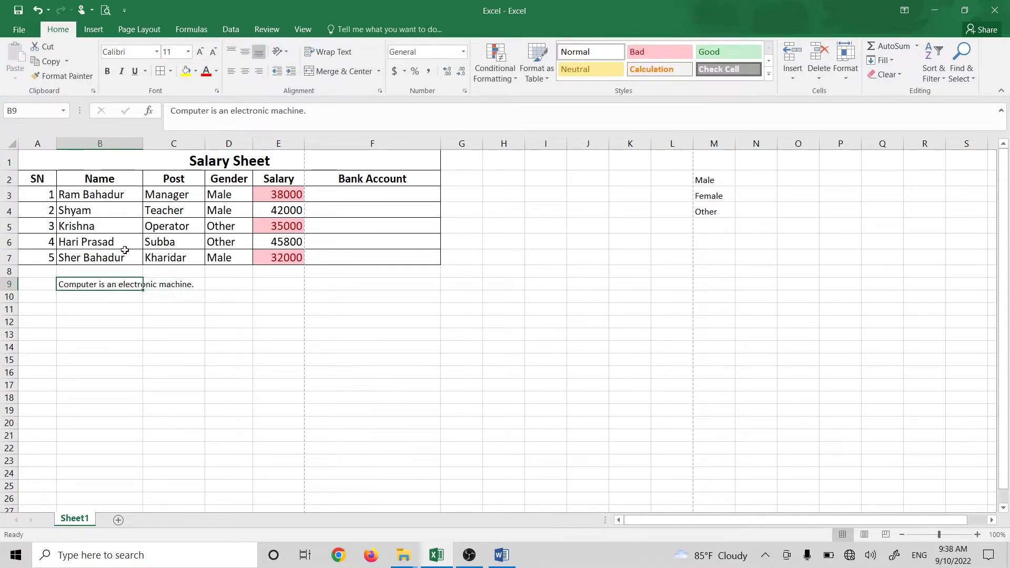
drag(145, 145, 147, 176)
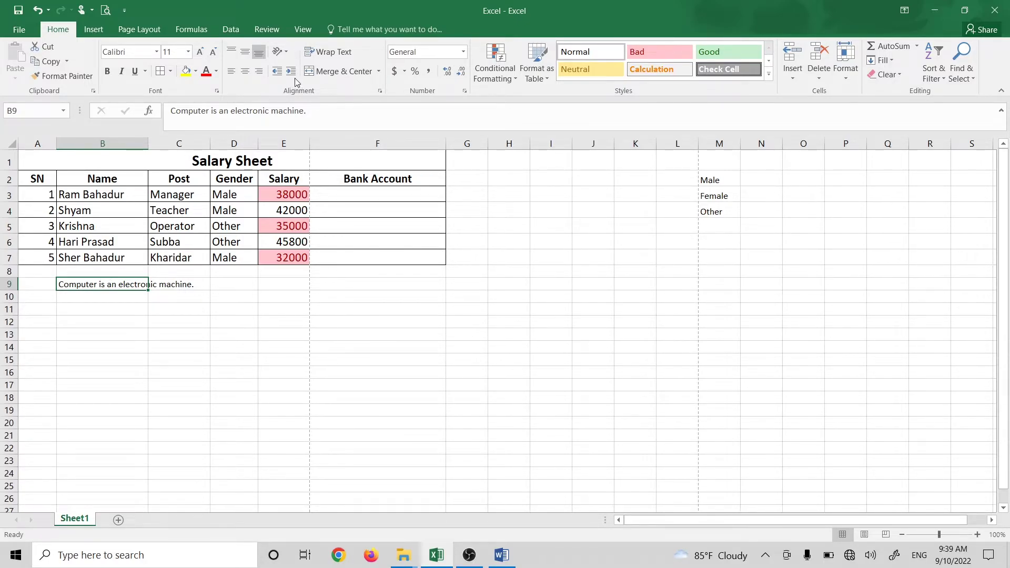
click(327, 52)
click(102, 336)
Step: Turn on Wrap Text for the whole of column B
click(107, 290)
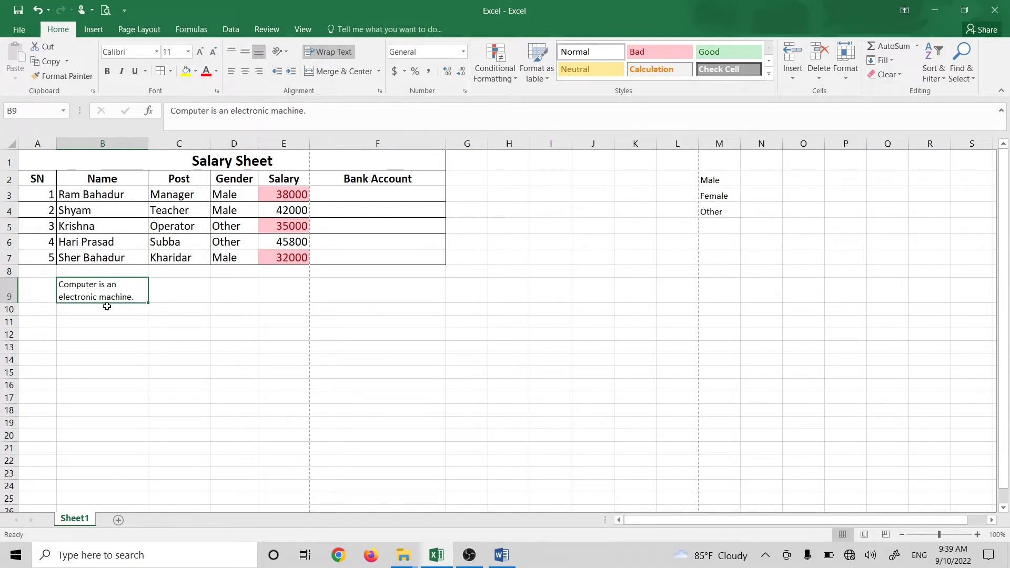
click(103, 143)
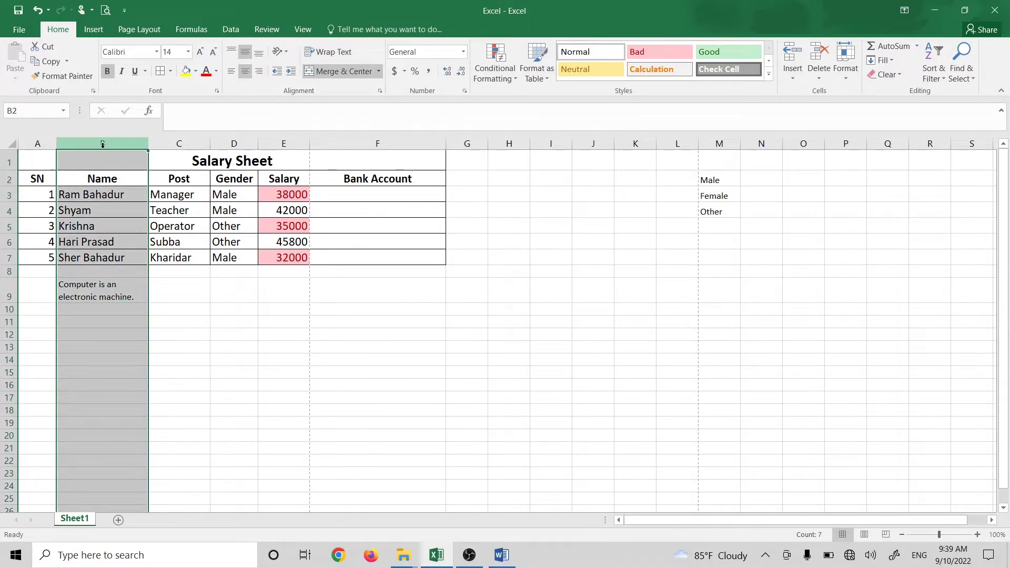
click(338, 55)
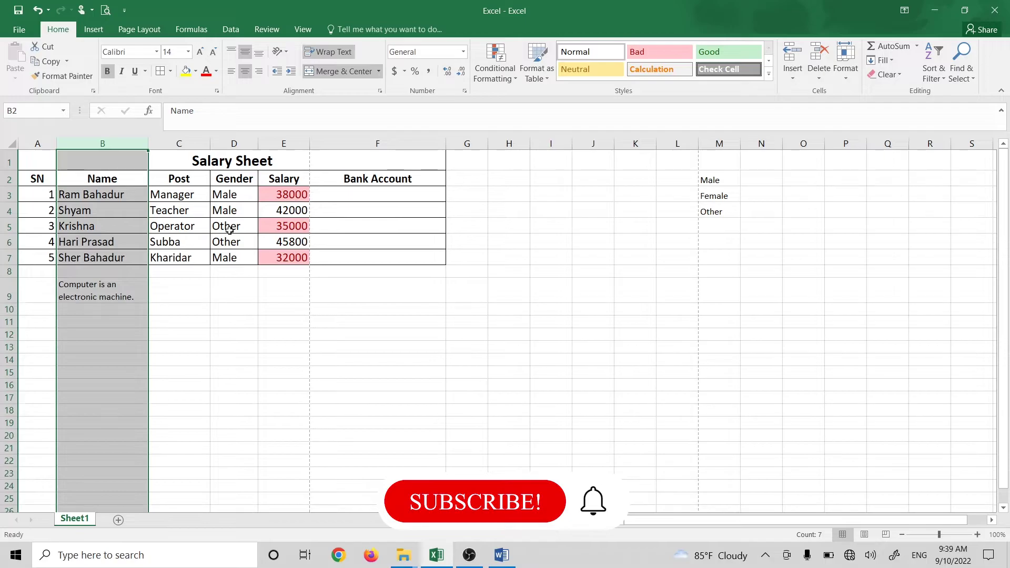
Step: Type 'computer working process' in B10, then select both sentences in B9:B10
click(100, 311)
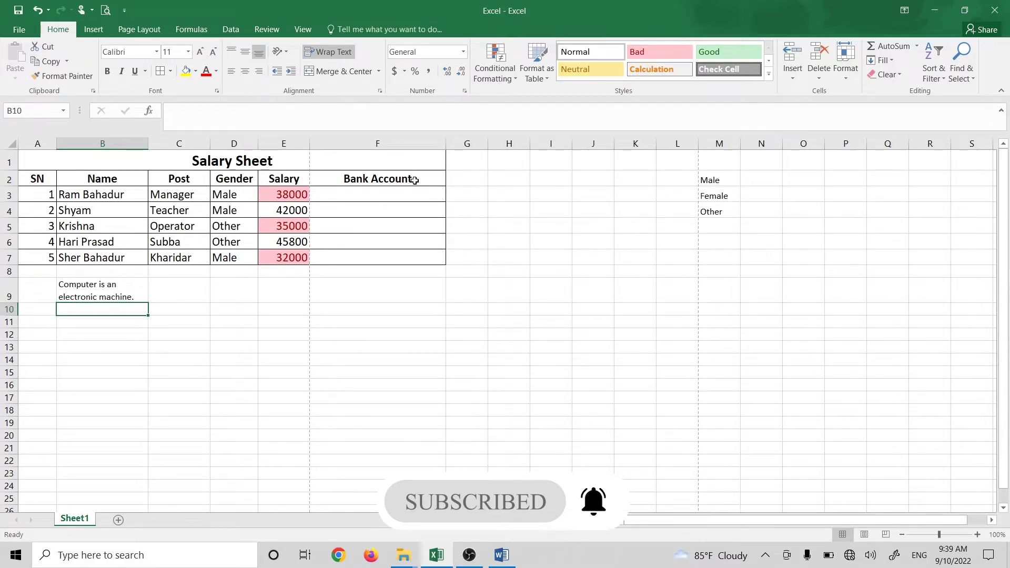
text(computer wor)
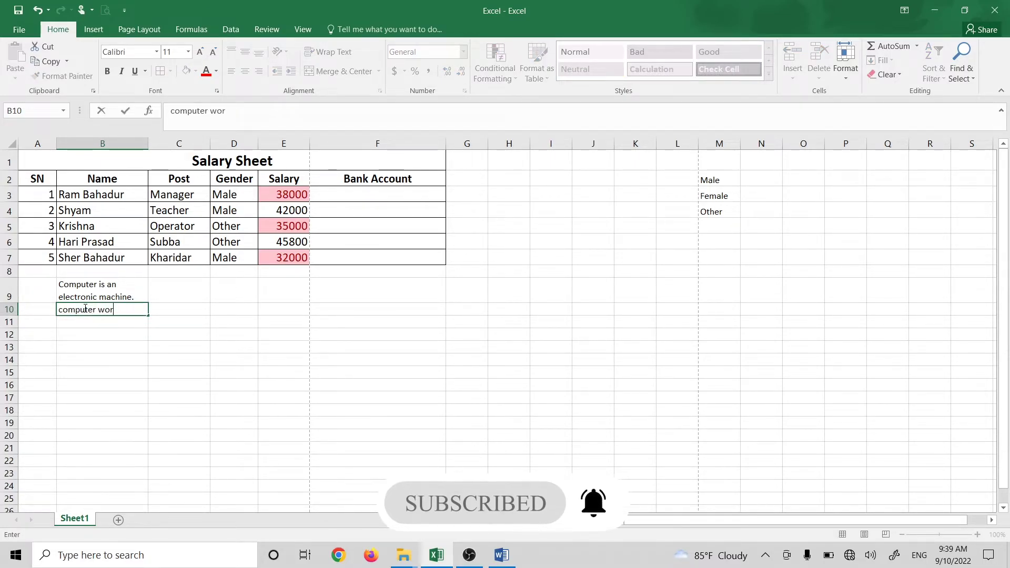
text(king process)
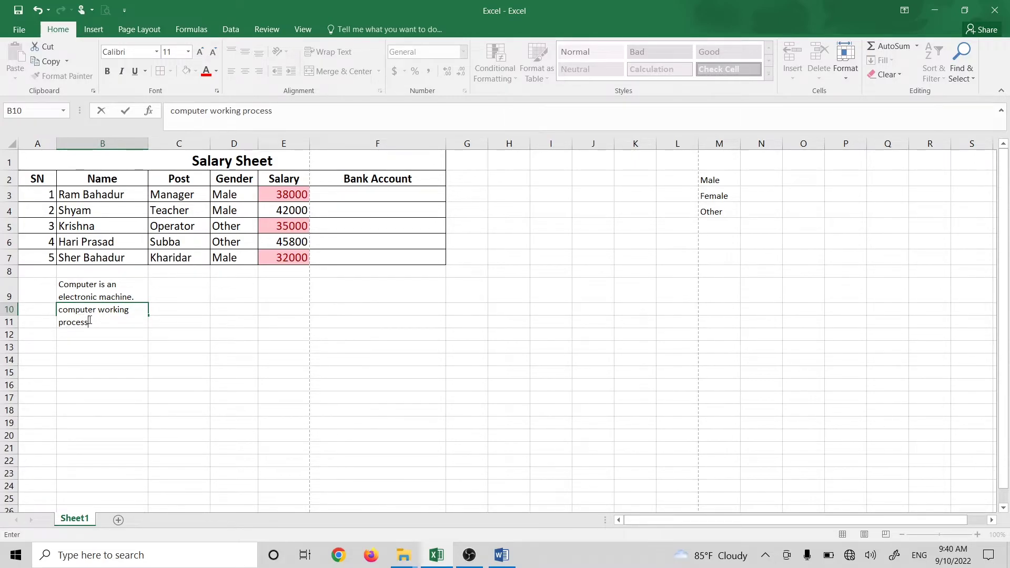
click(115, 338)
click(115, 318)
drag(113, 293, 111, 325)
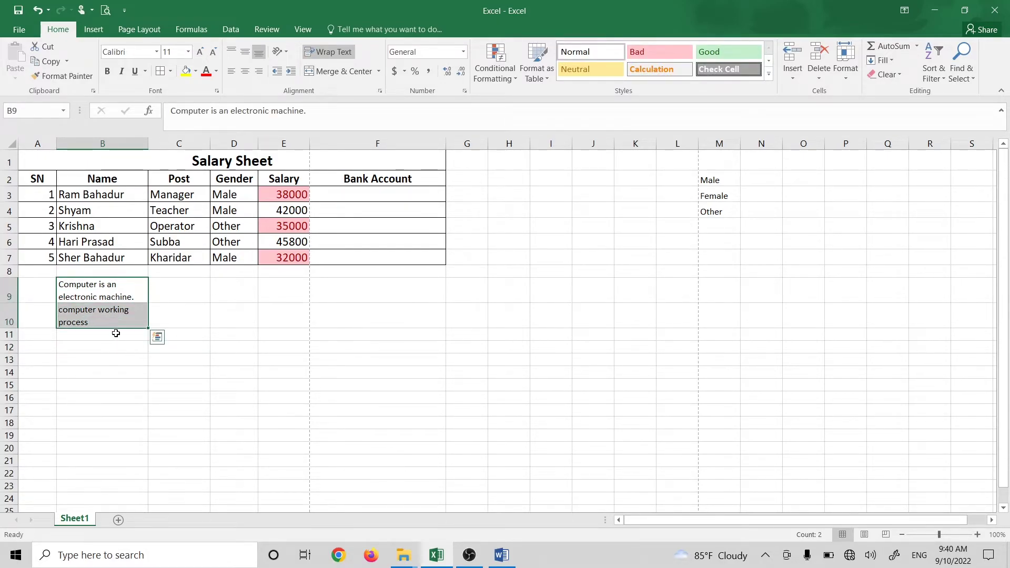
key(Delete)
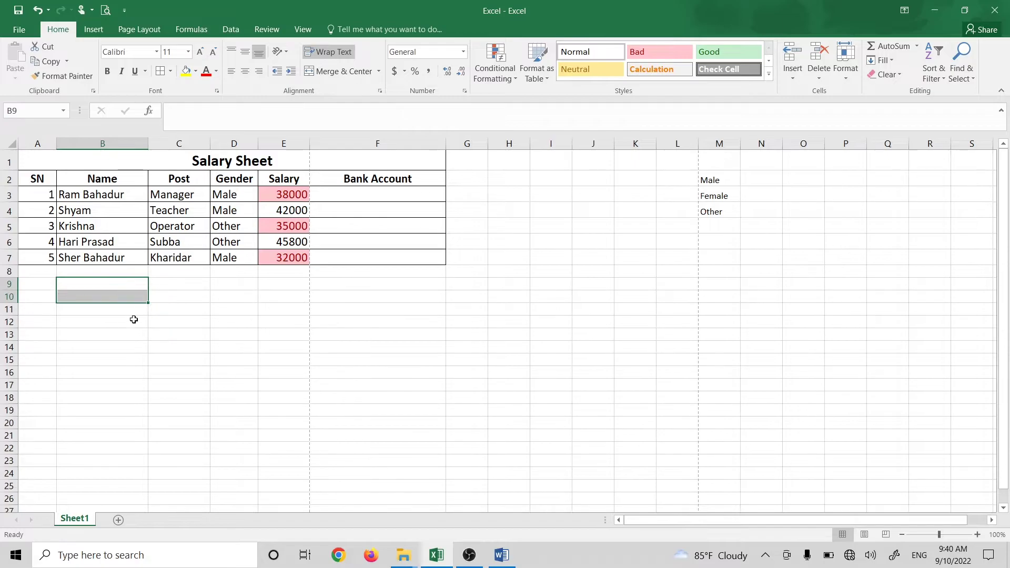
click(112, 284)
text(ram)
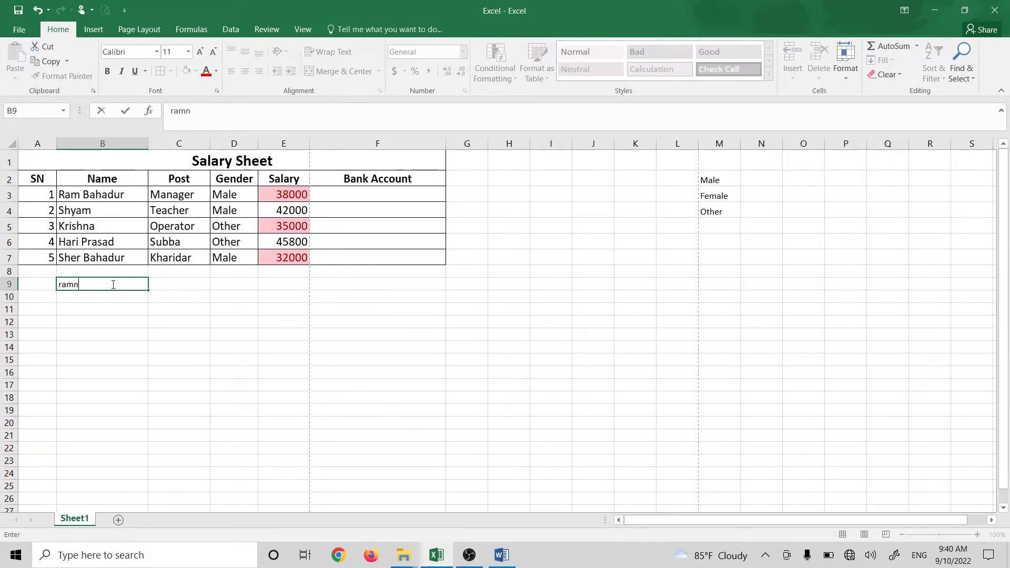
key(alt+Return)
text(shyma)
key(Return)
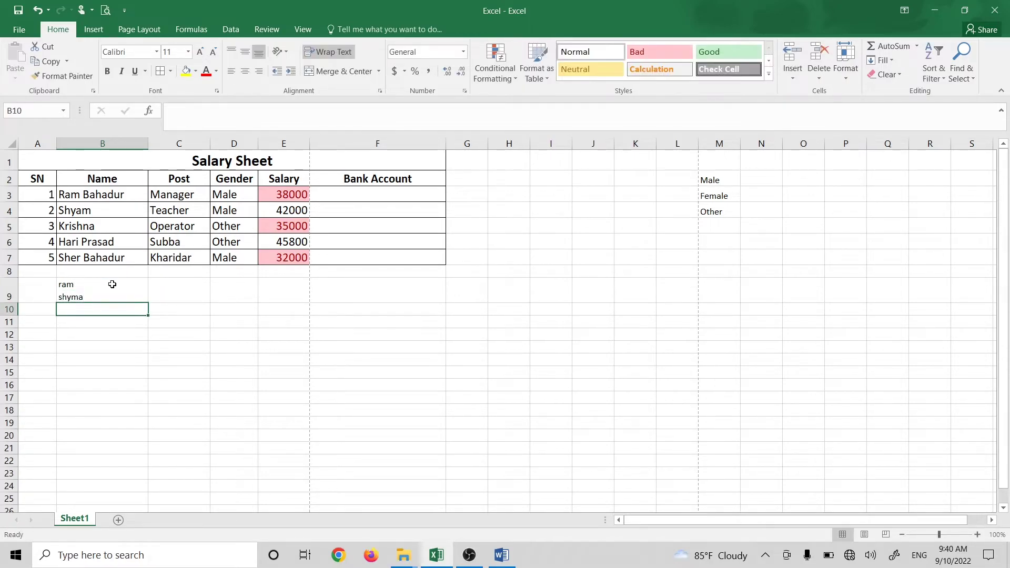
click(116, 284)
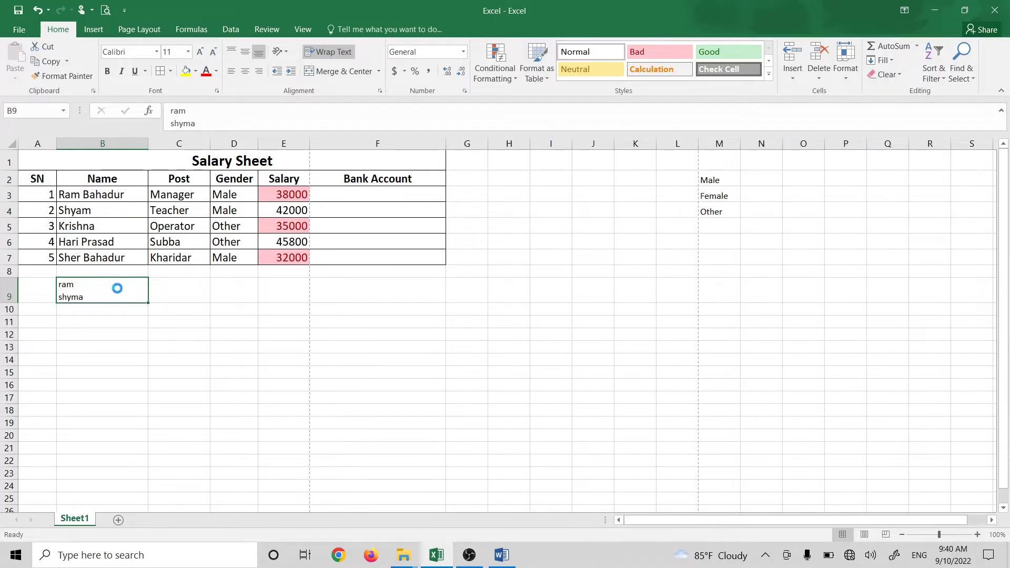
key(Delete)
click(87, 318)
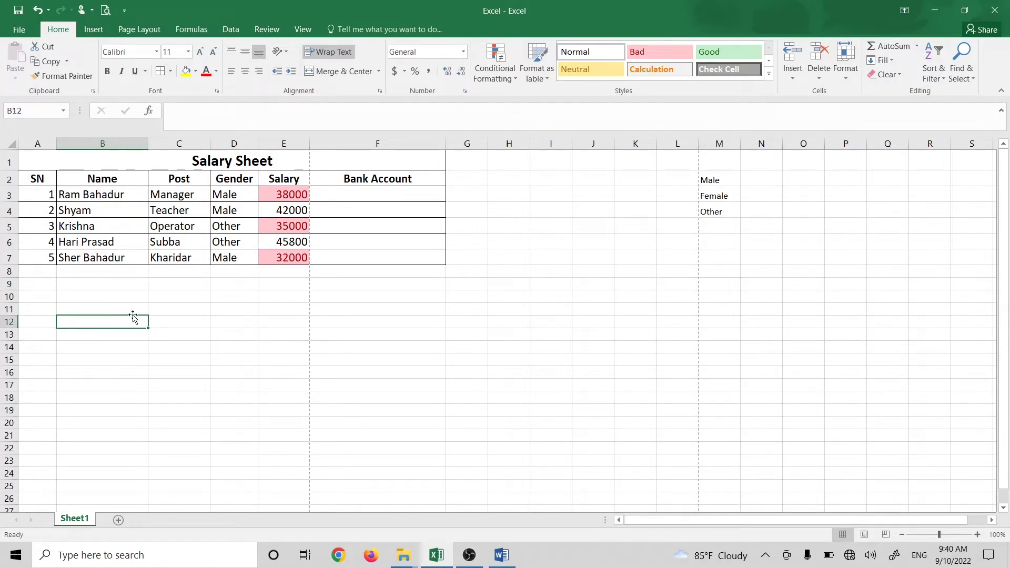
click(140, 143)
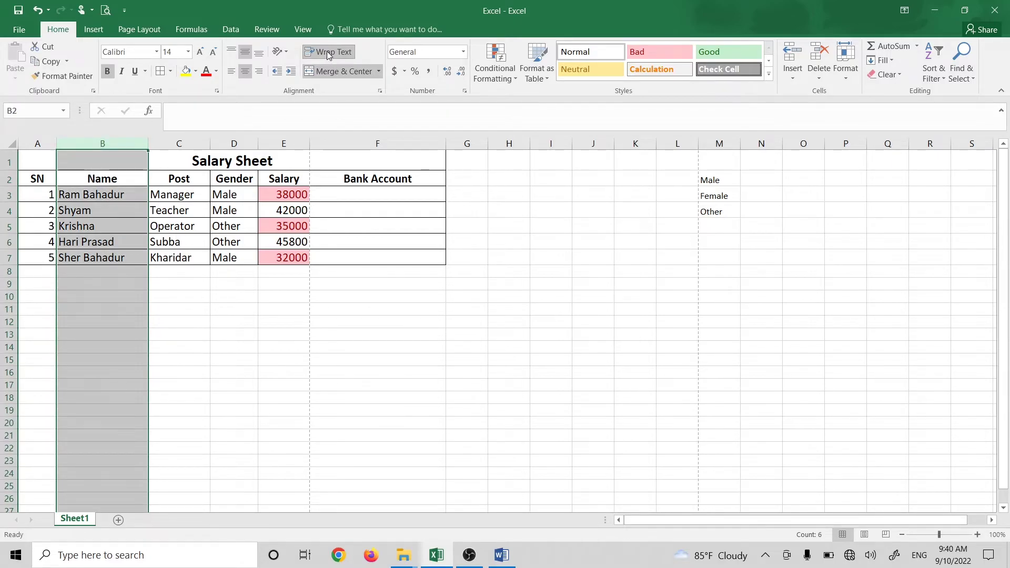
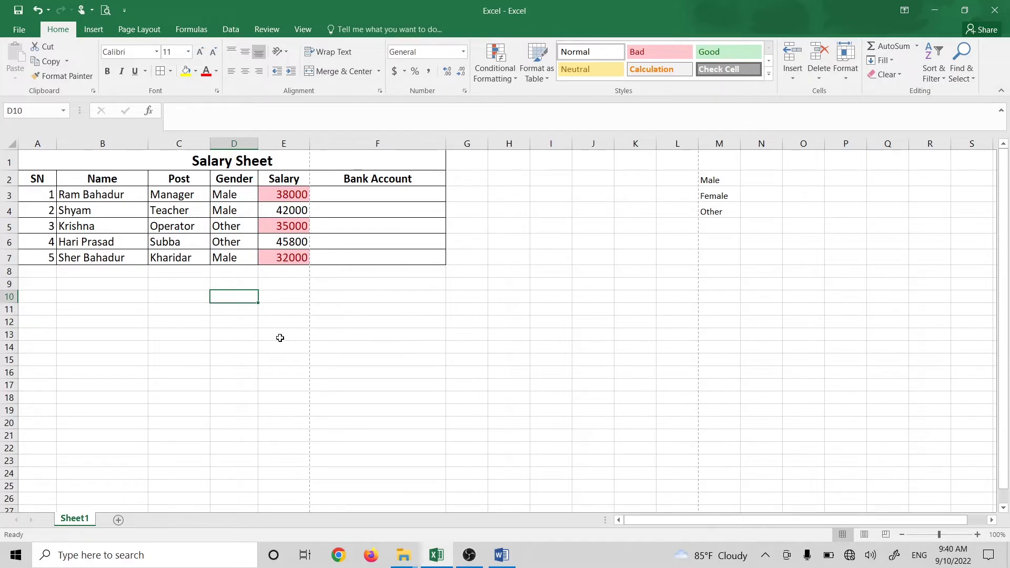
Step: Deselect the finished salary table by clicking an empty cell below it
click(277, 335)
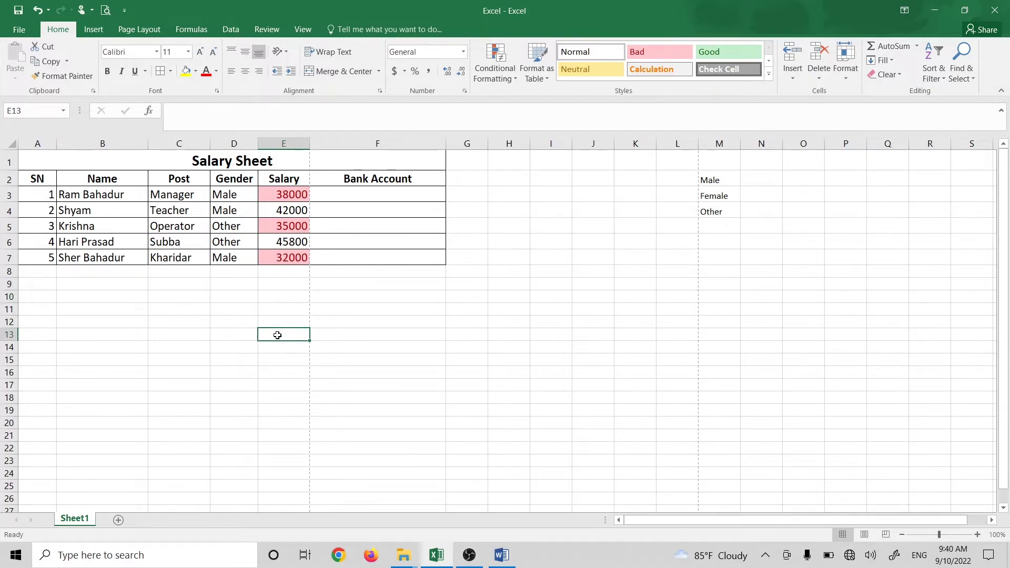
Step: Review the task list in Word, then return to Excel and autofit column B to the names
click(502, 555)
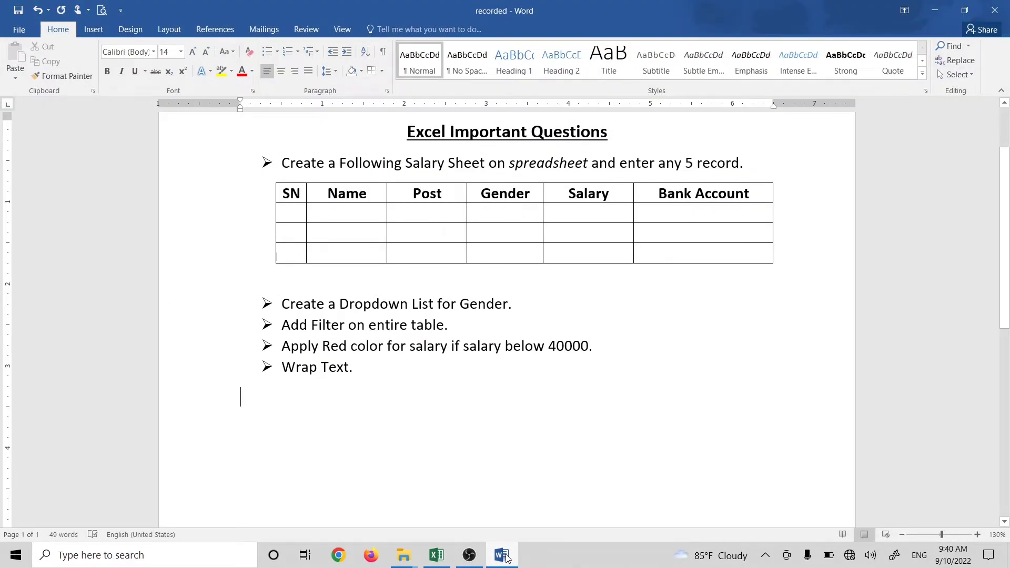
click(502, 556)
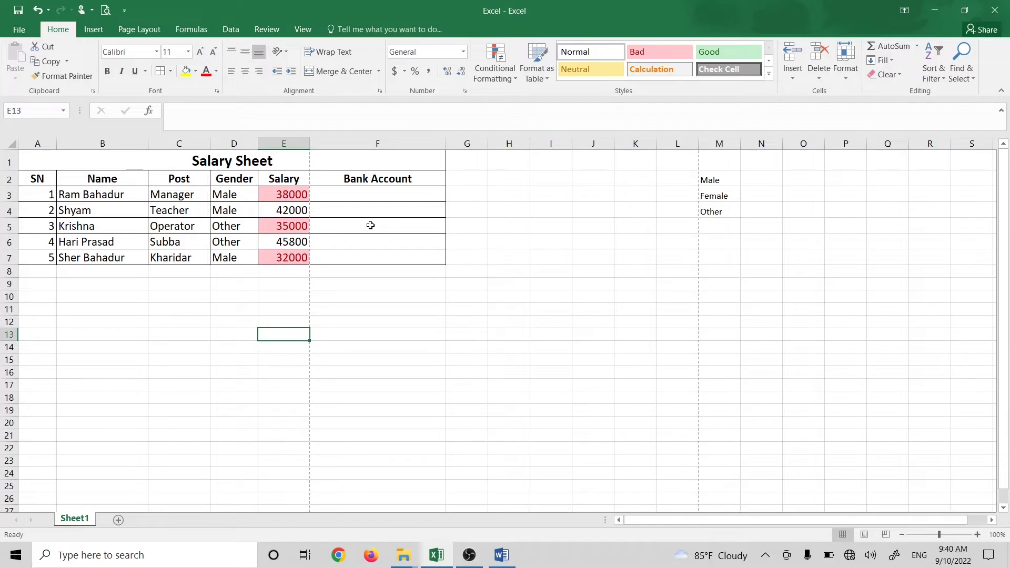
double_click(149, 144)
Step: Enter a first test account number in Bank Account cell F3
click(348, 206)
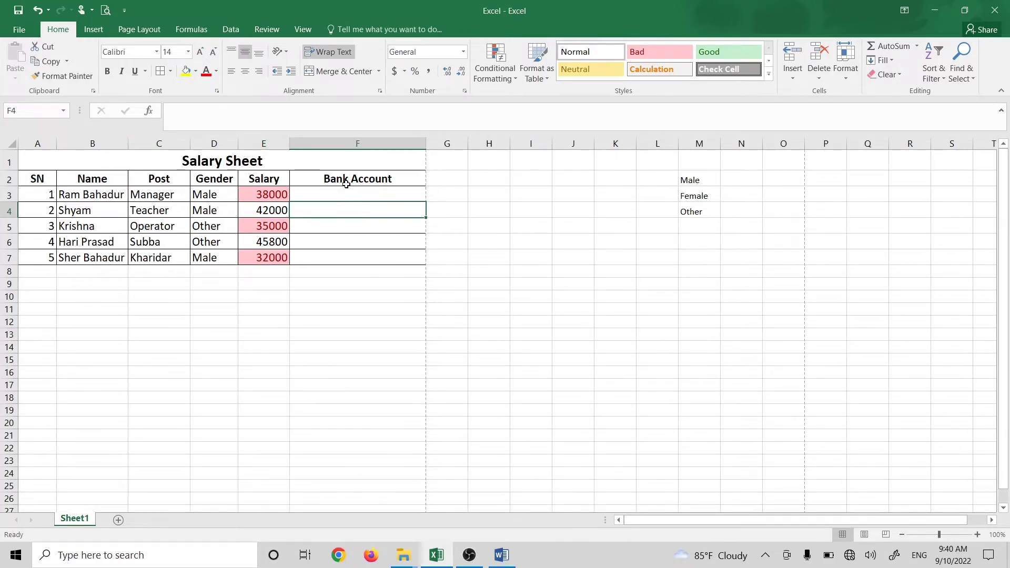
click(344, 182)
click(347, 193)
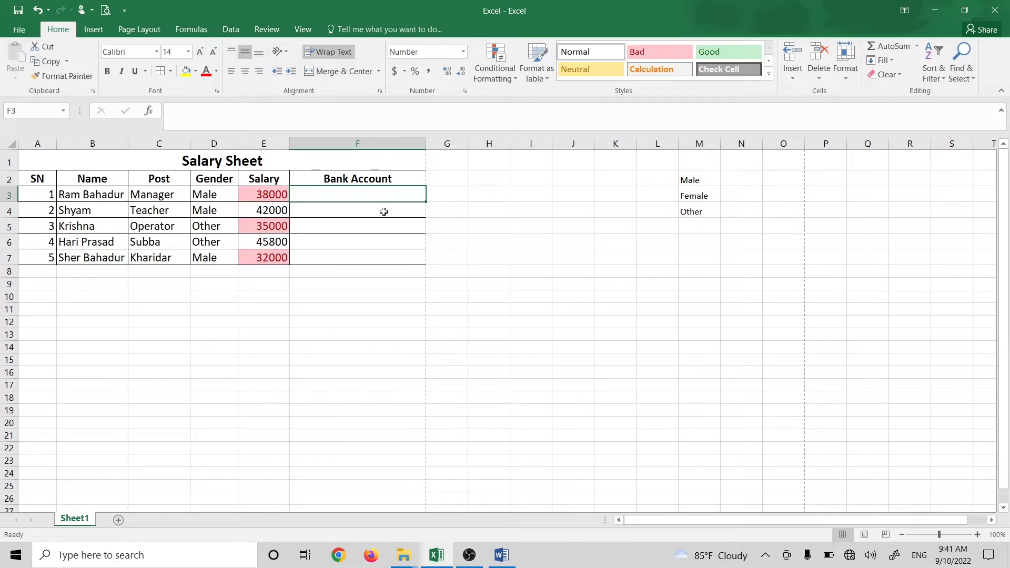
text(0154241)
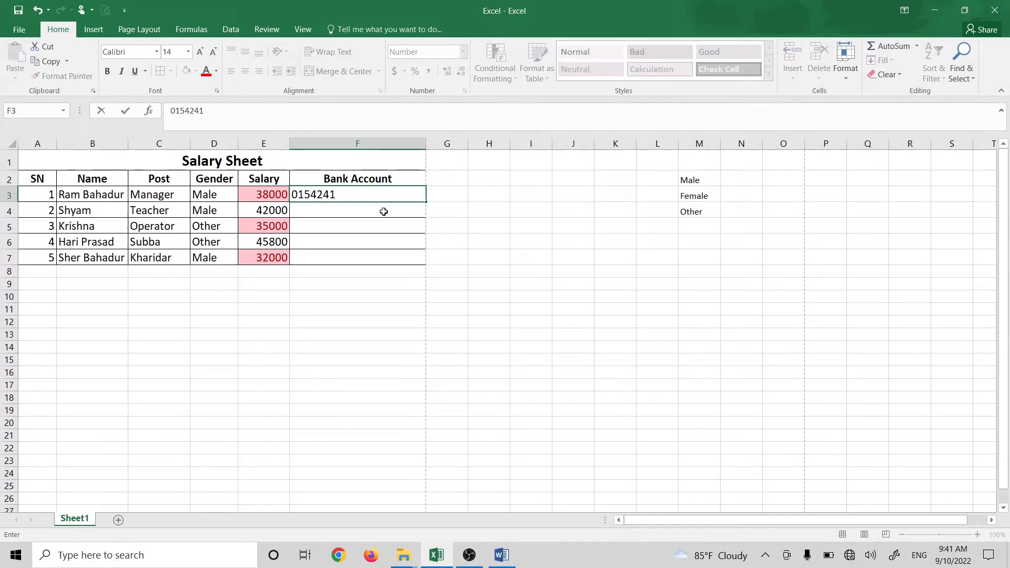
key(Return)
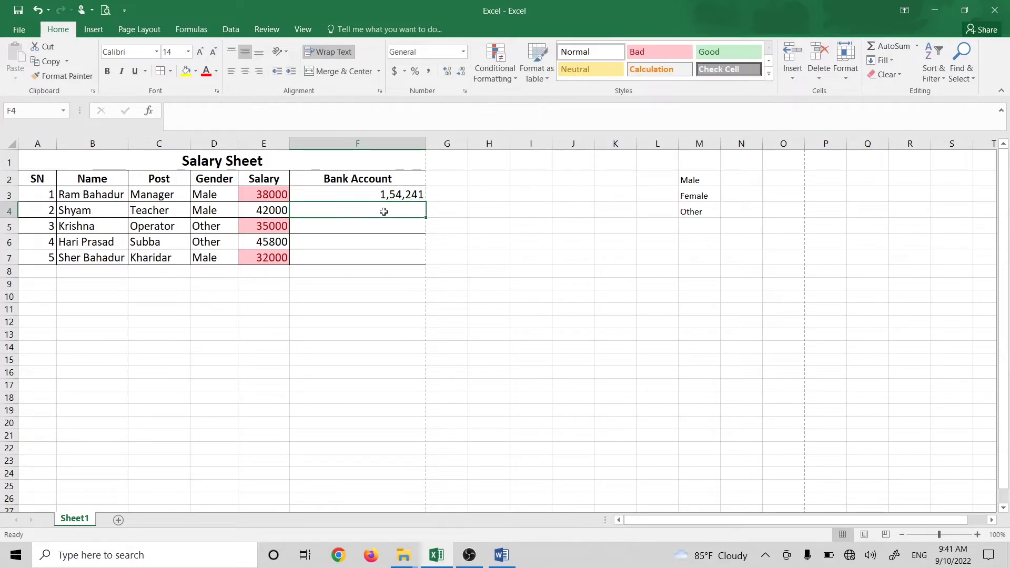
Step: Set F3:F7 to General format and enter a 15-digit account number in F3
click(389, 198)
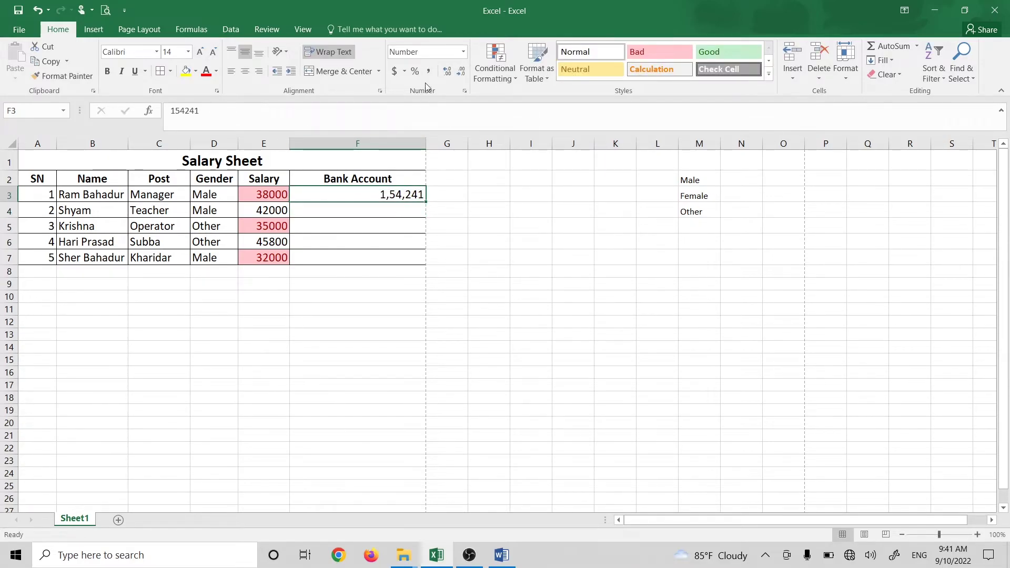
drag(401, 194, 385, 263)
click(463, 52)
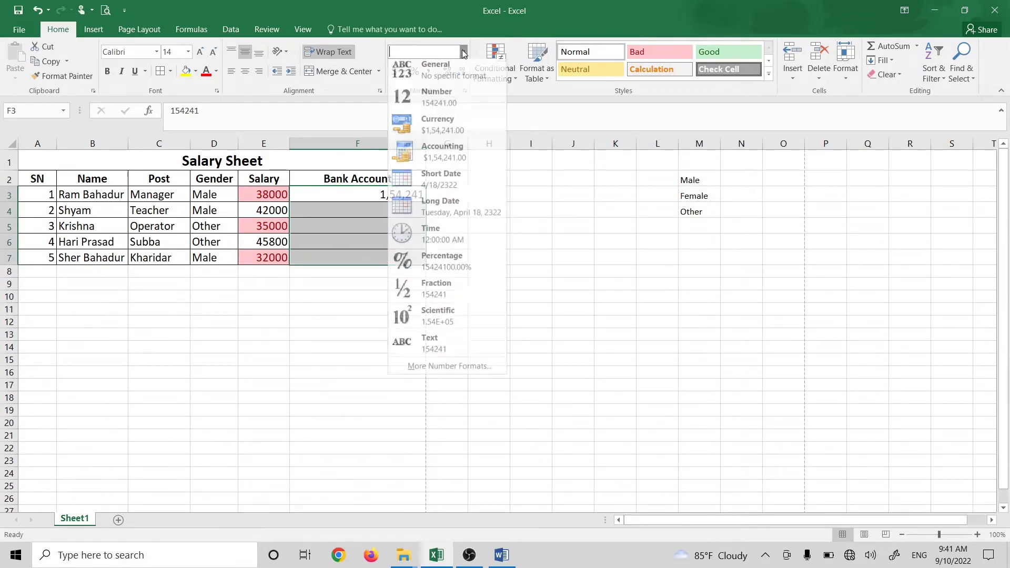
click(447, 80)
click(396, 195)
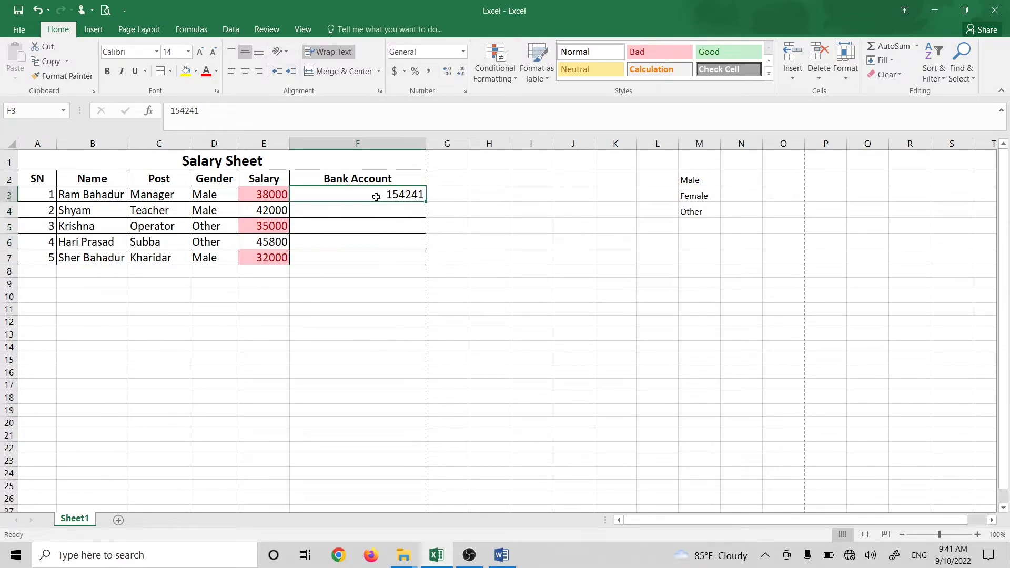
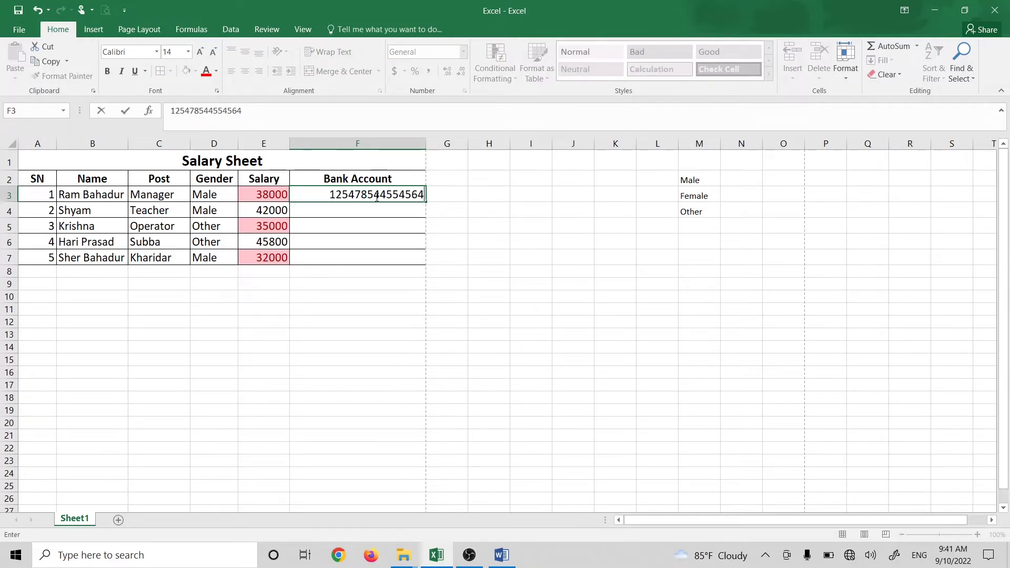
key(Return)
Step: Clear the scientific-notation value from F3 and begin a text entry with an apostrophe
click(375, 196)
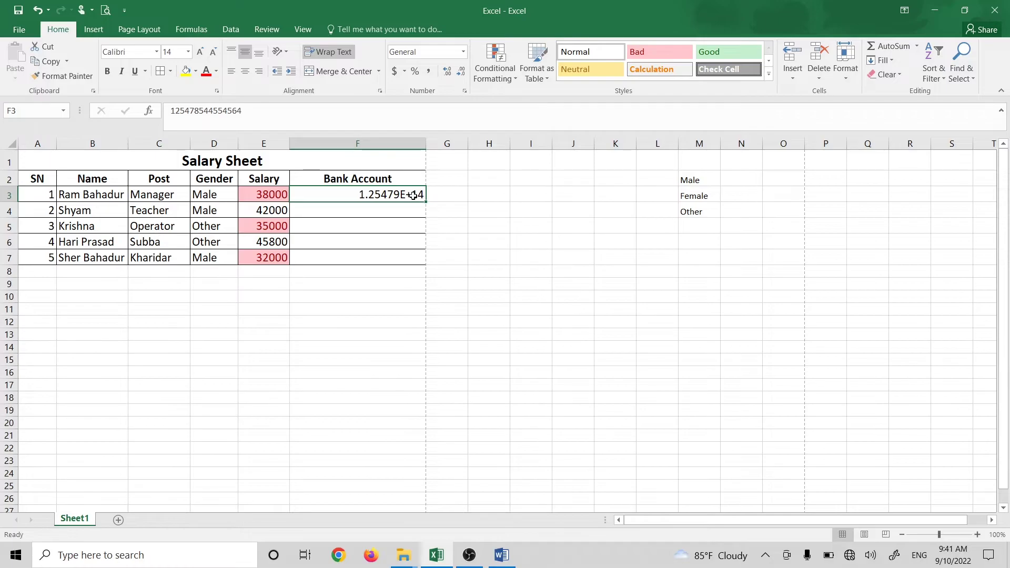
click(394, 213)
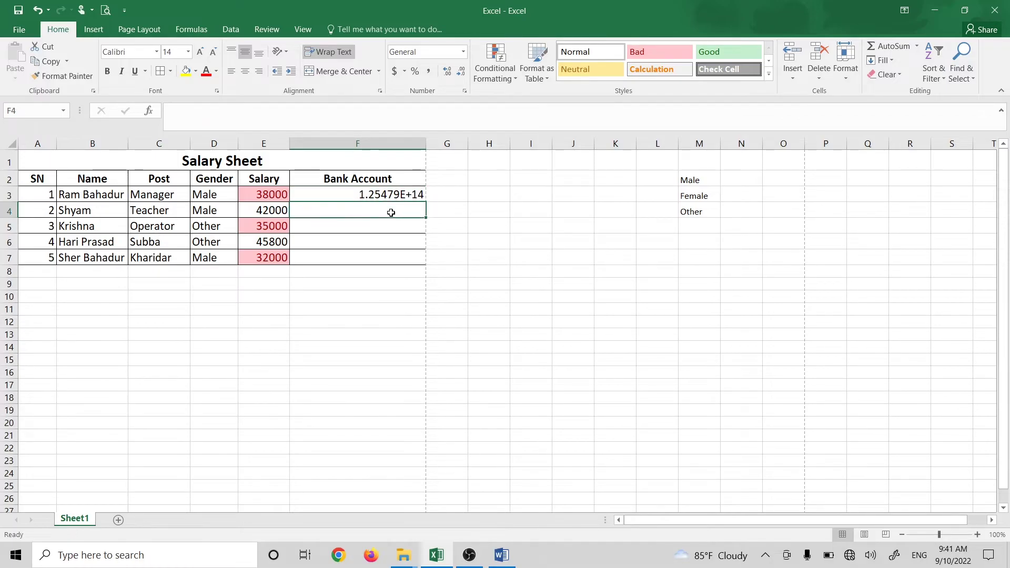
click(394, 194)
key(Delete)
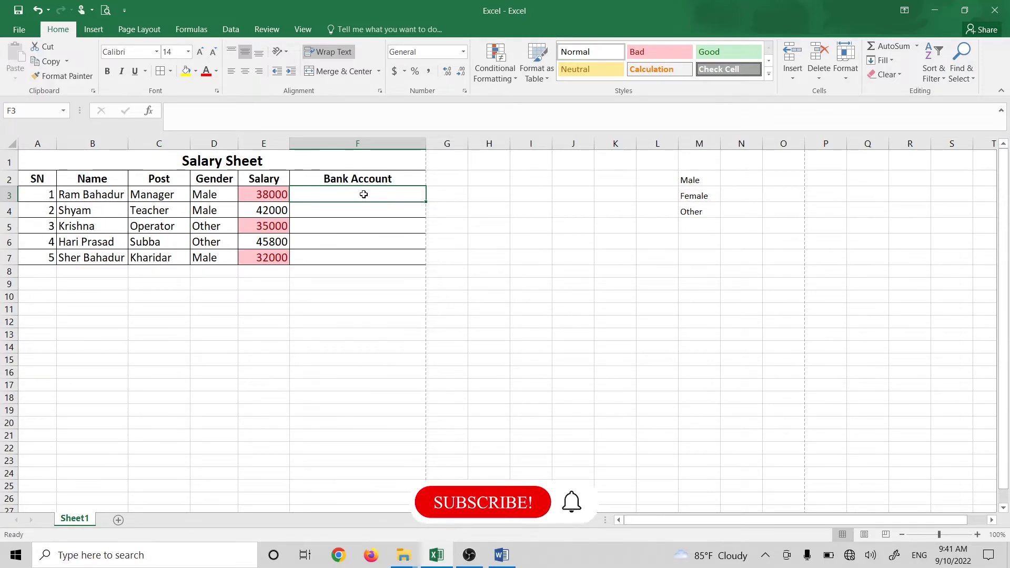
text(')
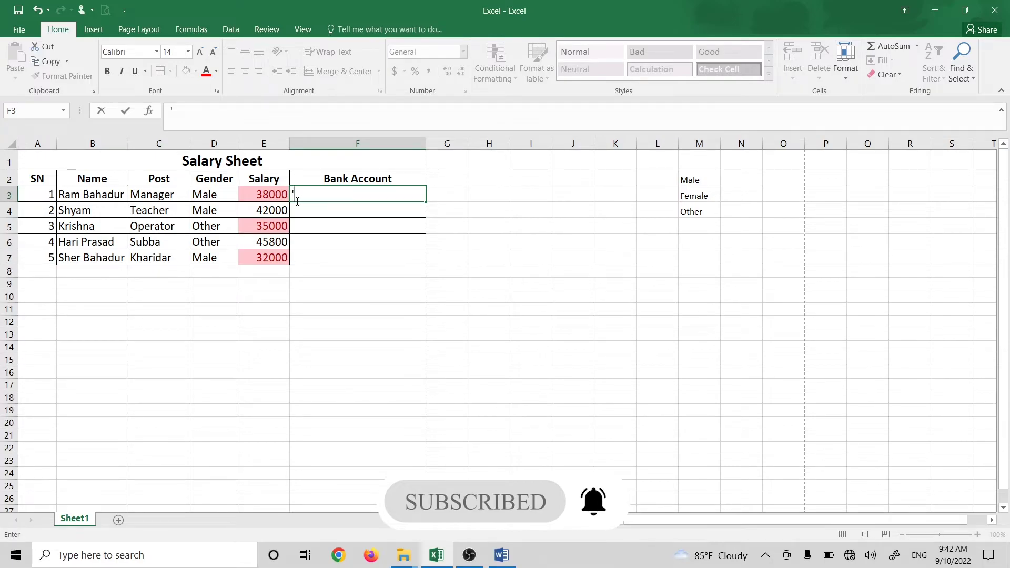
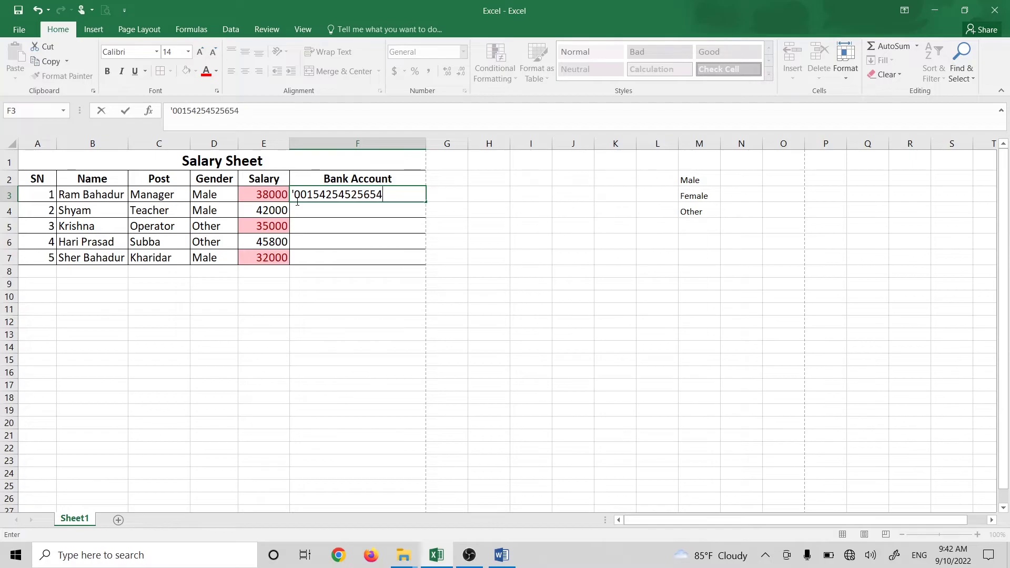
Step: Store an 18-digit account number with leading zeros as text in F3
key(Return)
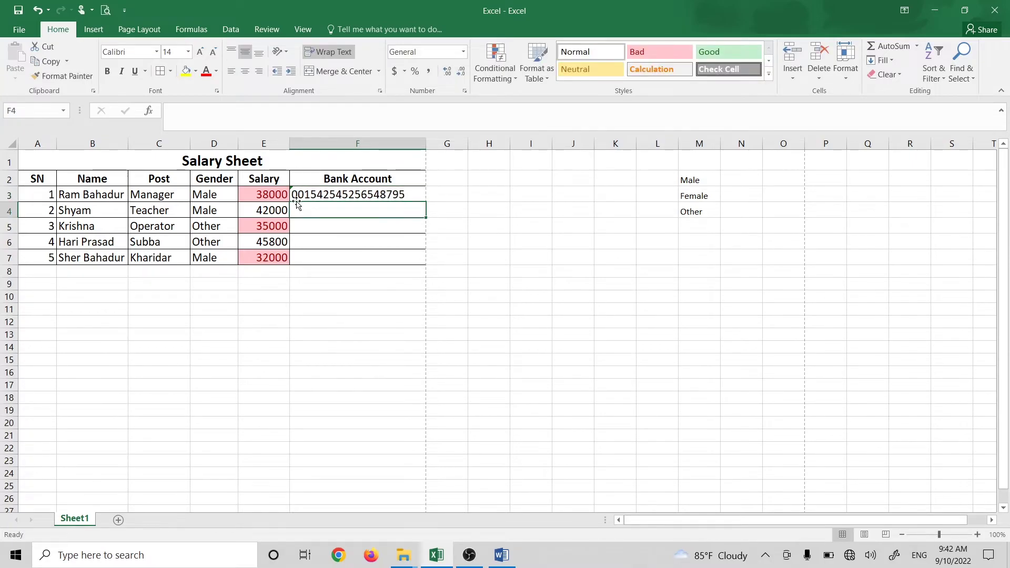
click(402, 193)
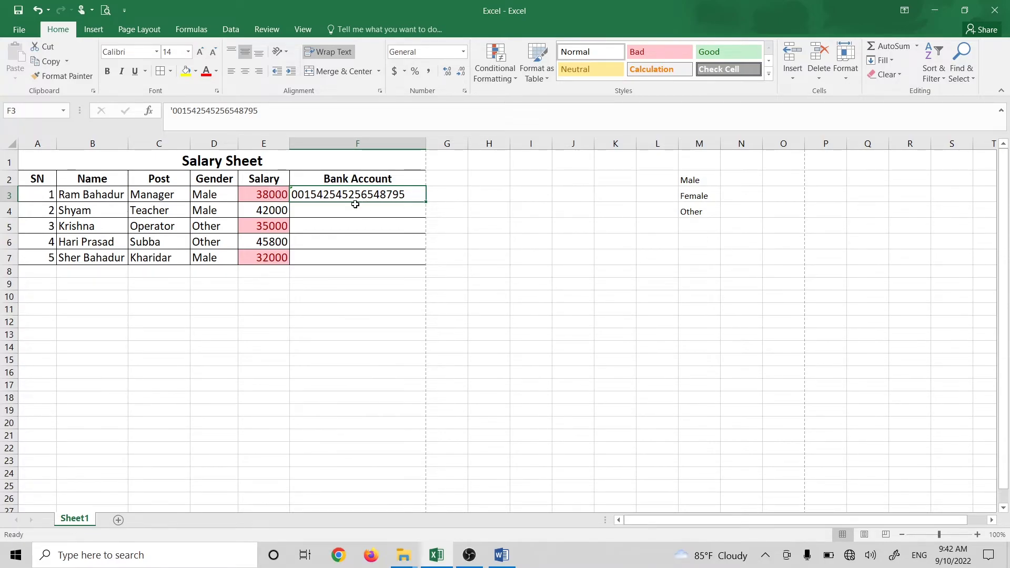
click(353, 205)
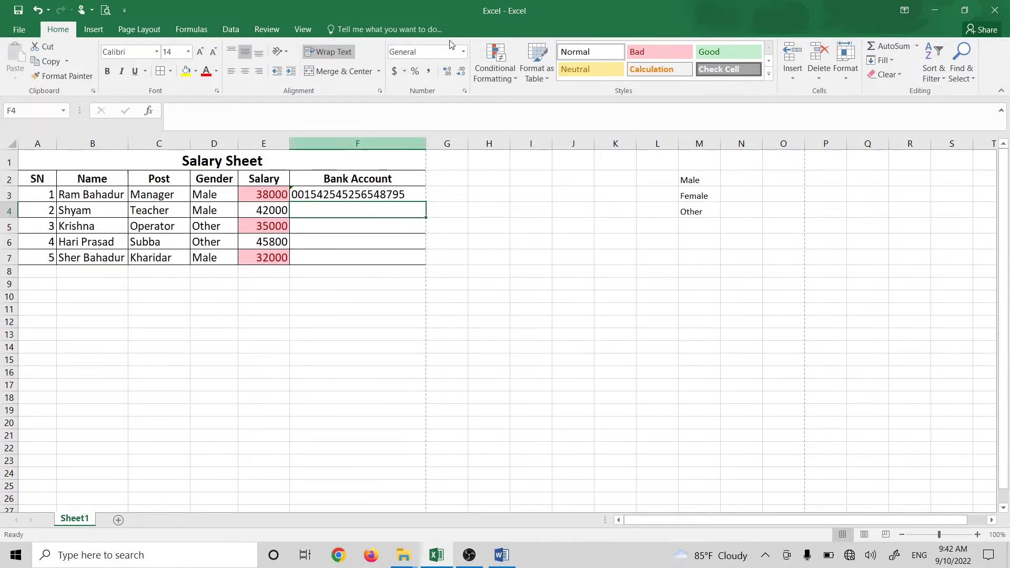
click(462, 52)
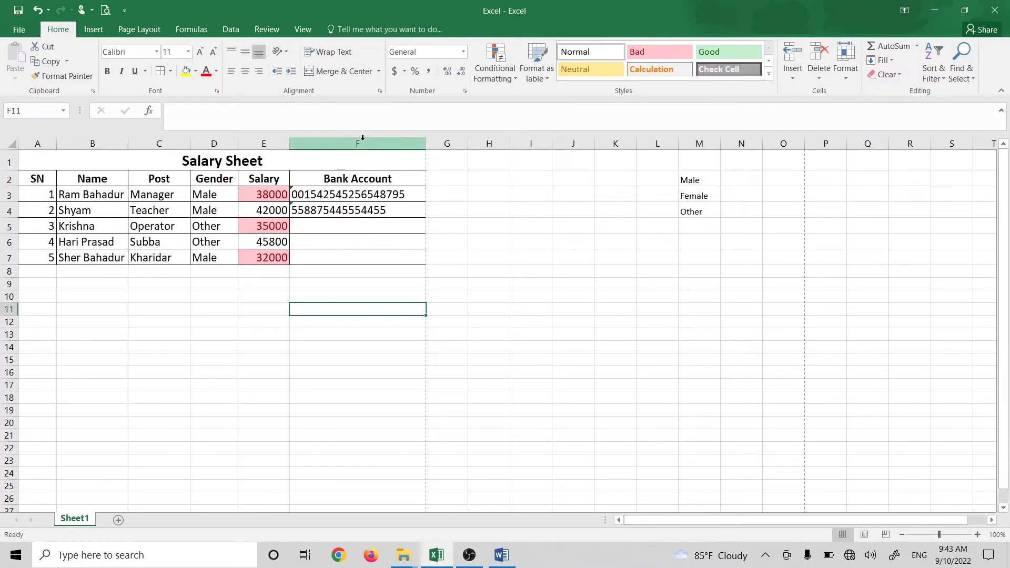
Step: Insert a new 'Mobile no' column before Bank Account and widen it to fit
click(357, 138)
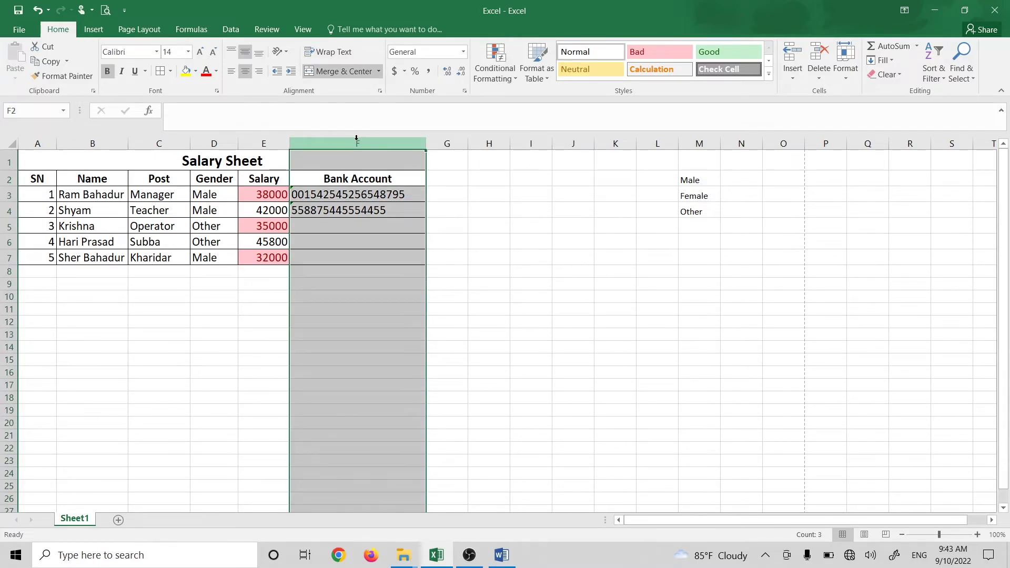
key(ctrl+shift+plus)
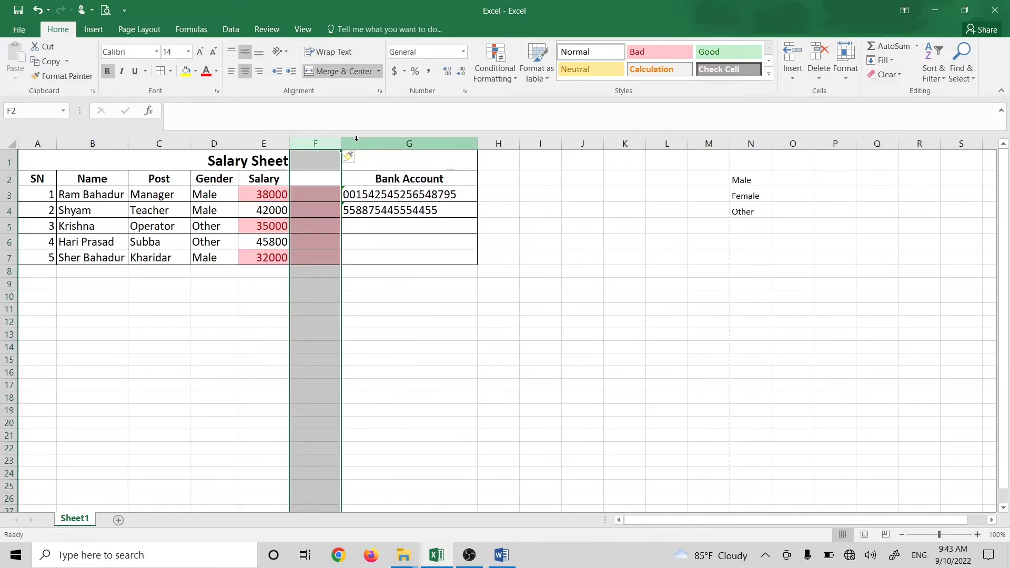
click(334, 181)
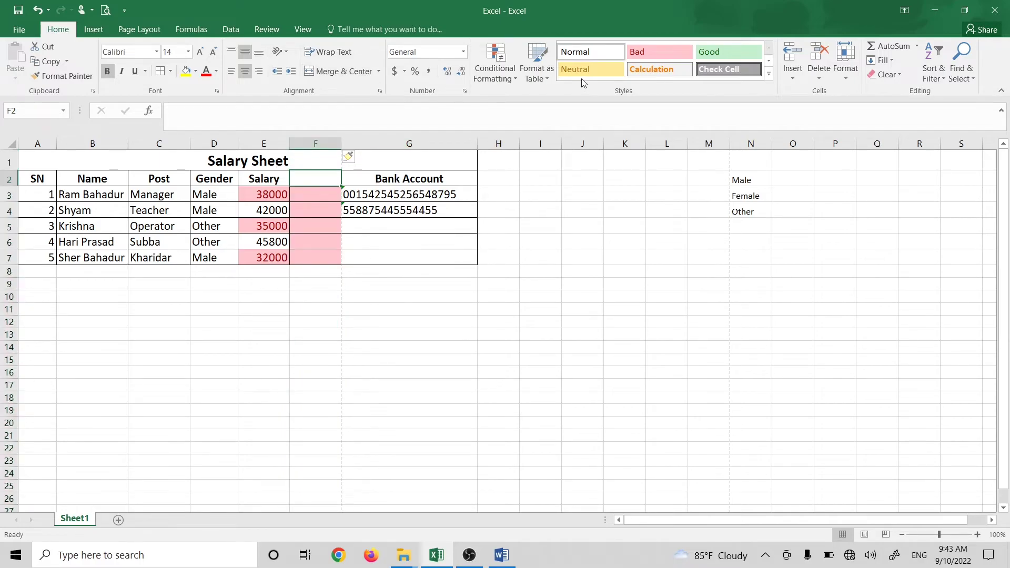
text(Mobile no)
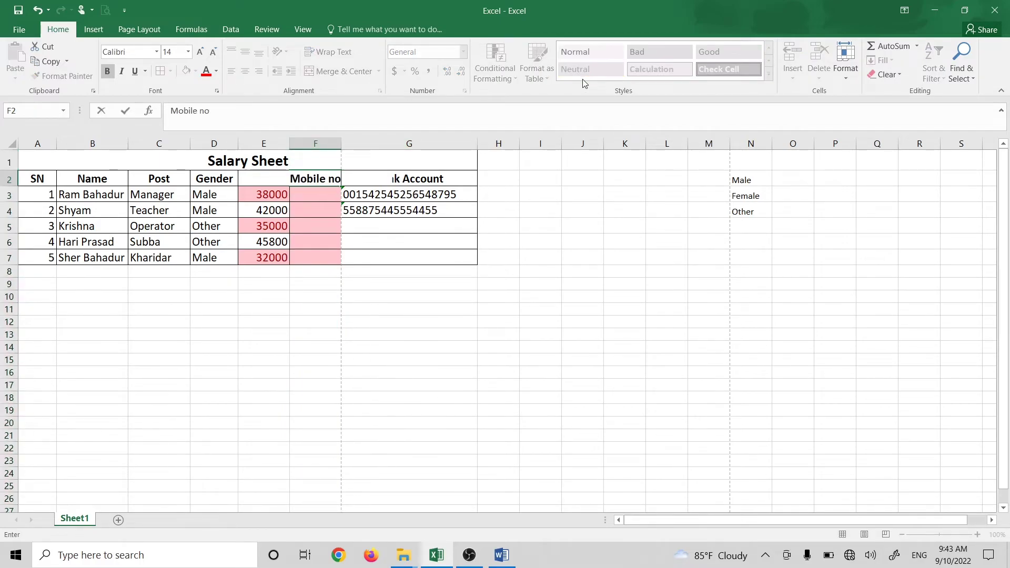
key(Return)
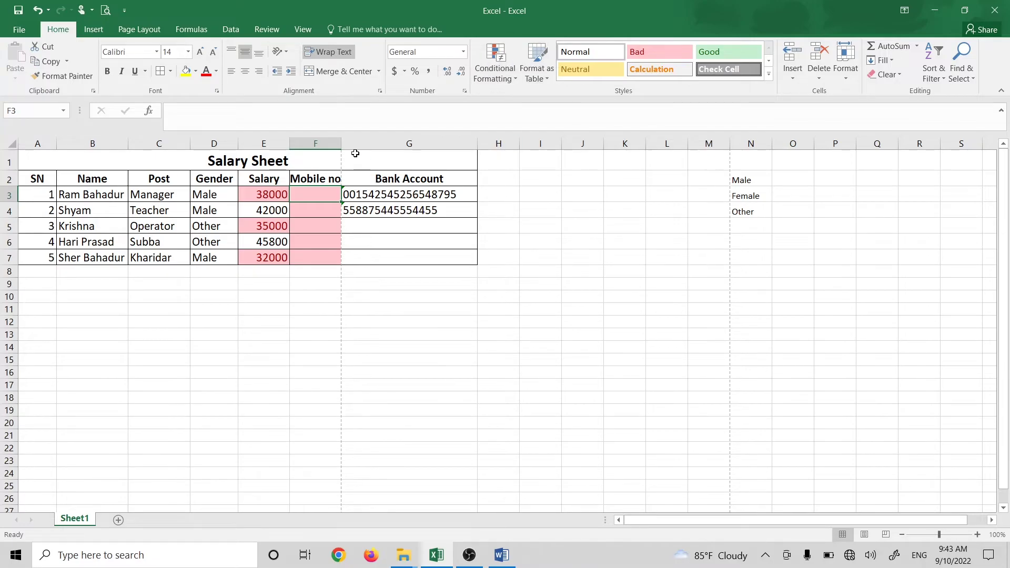
drag(342, 142, 346, 142)
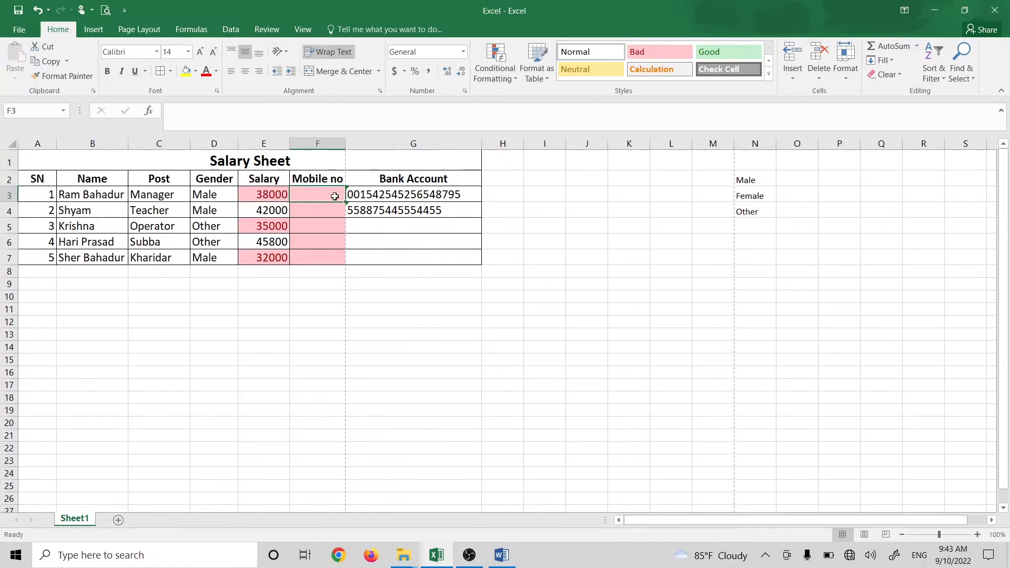
Step: Narrow column A and autofit columns E, Gender and Post to their contents
drag(55, 143, 35, 143)
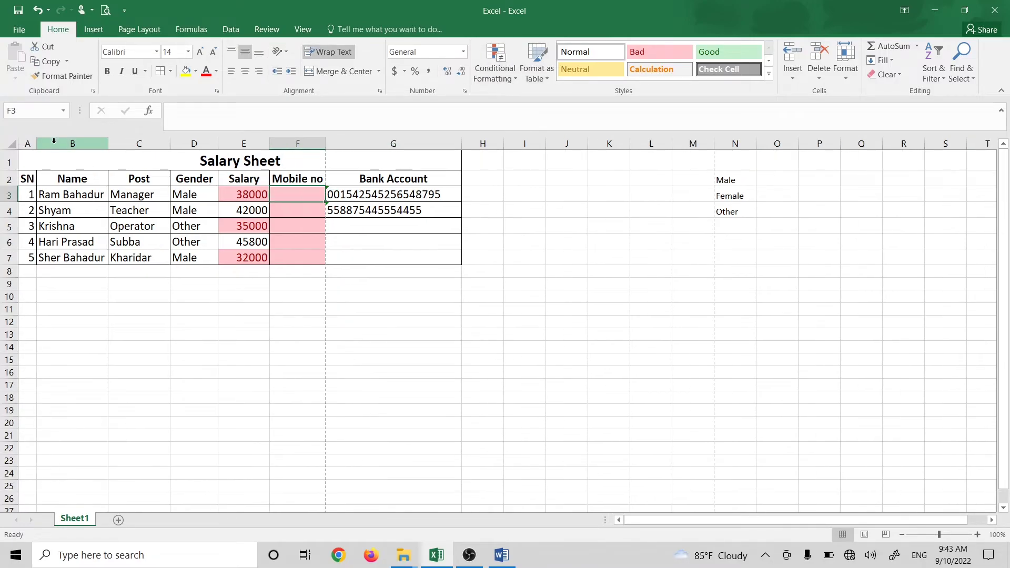
click(301, 319)
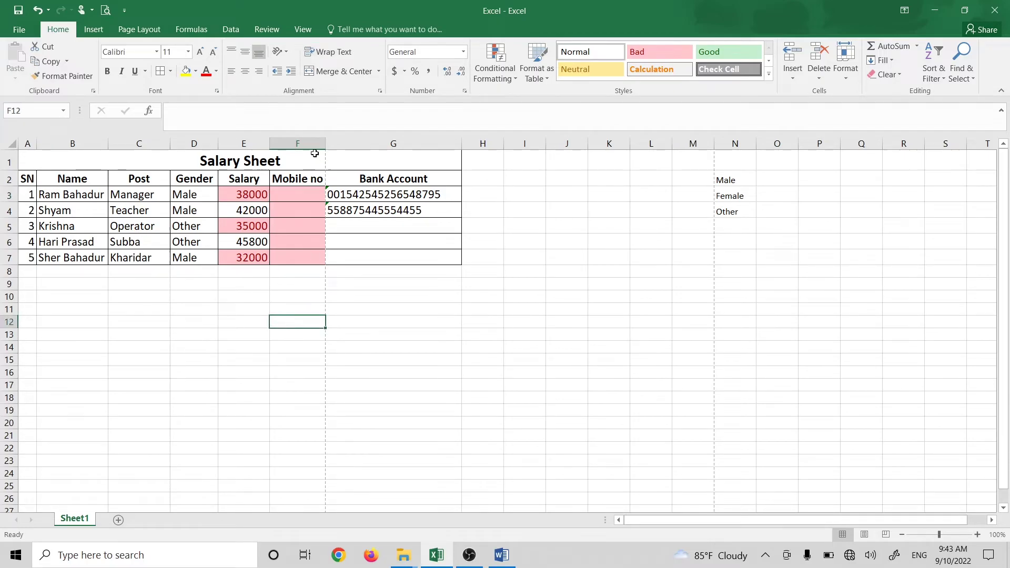
double_click(270, 143)
double_click(217, 143)
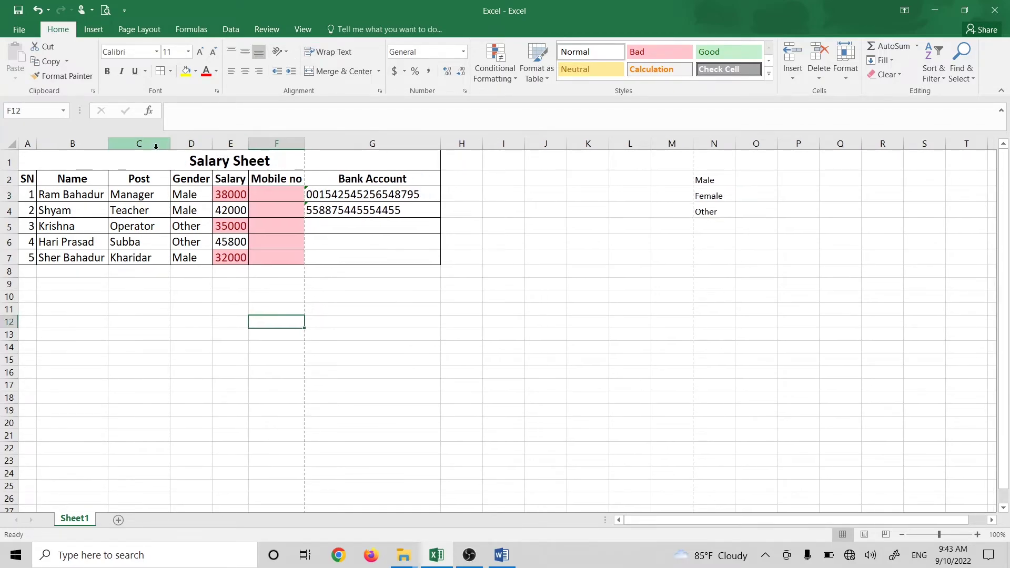
double_click(170, 143)
click(350, 309)
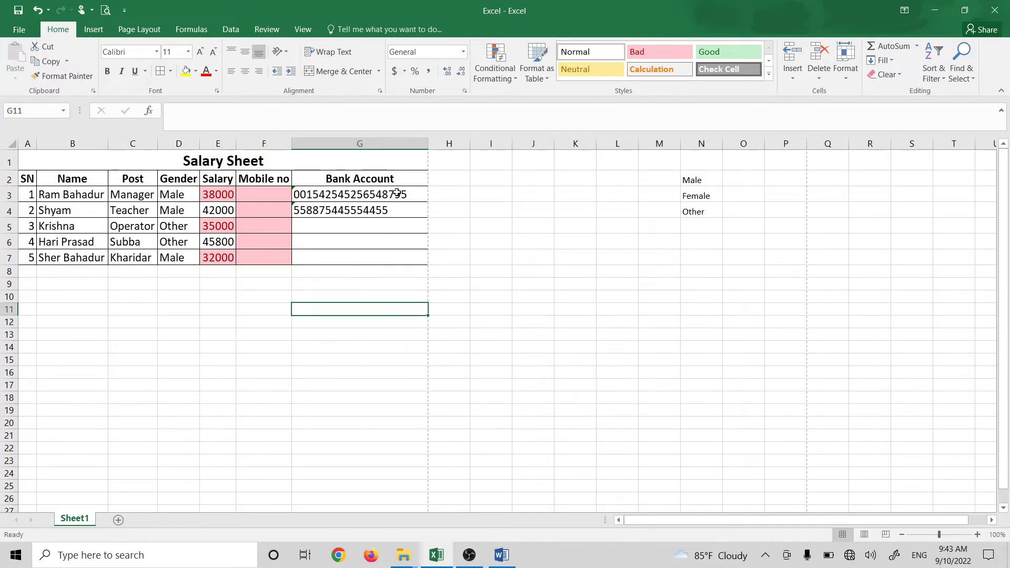
Step: Select the Mobile no cells F3:F7, then pick an empty cell beside the table
drag(254, 198, 258, 259)
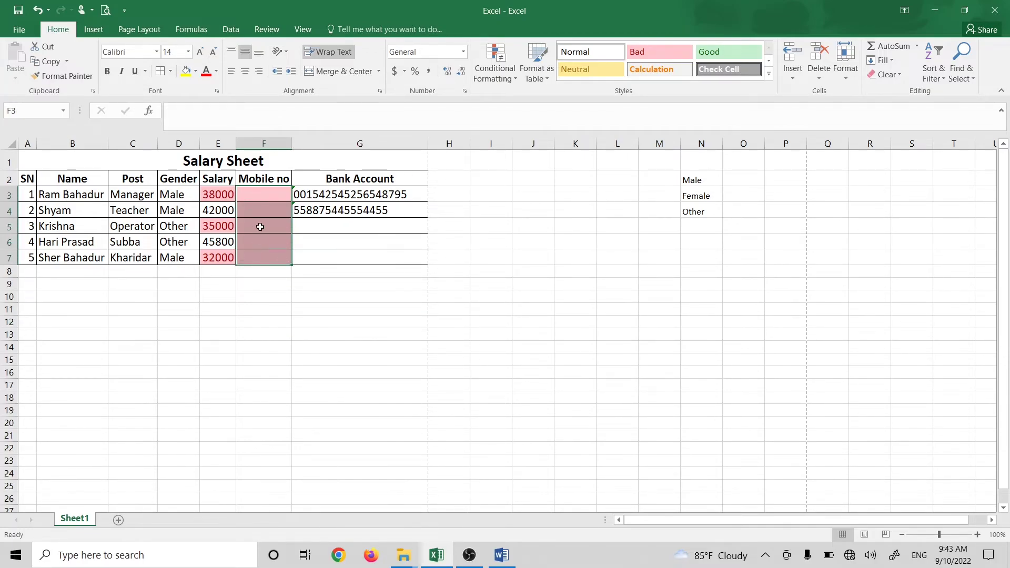
drag(271, 194, 272, 261)
click(276, 297)
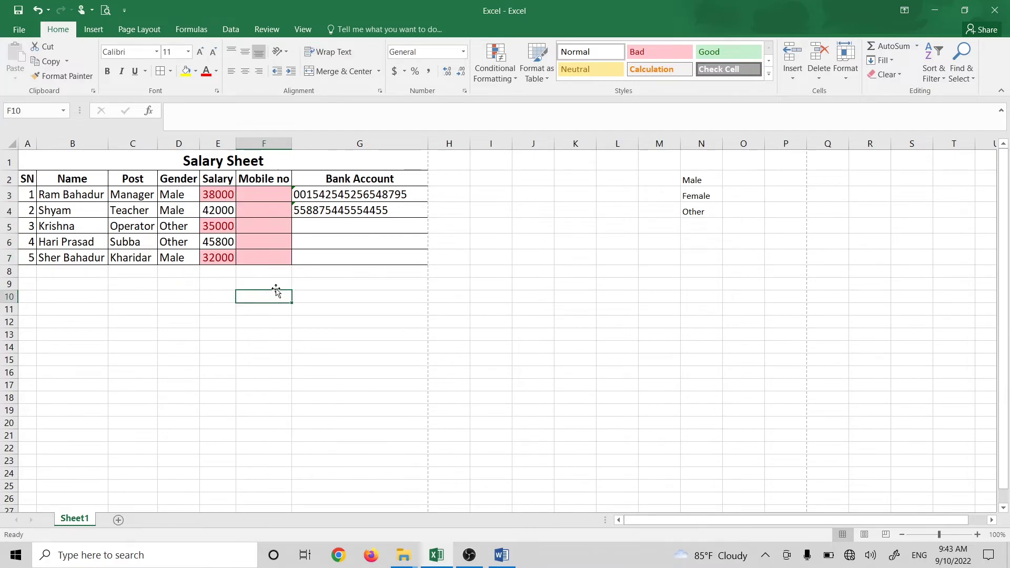
click(577, 178)
Step: Add a large, bold 'Data Validation' heading in cell L1
click(602, 161)
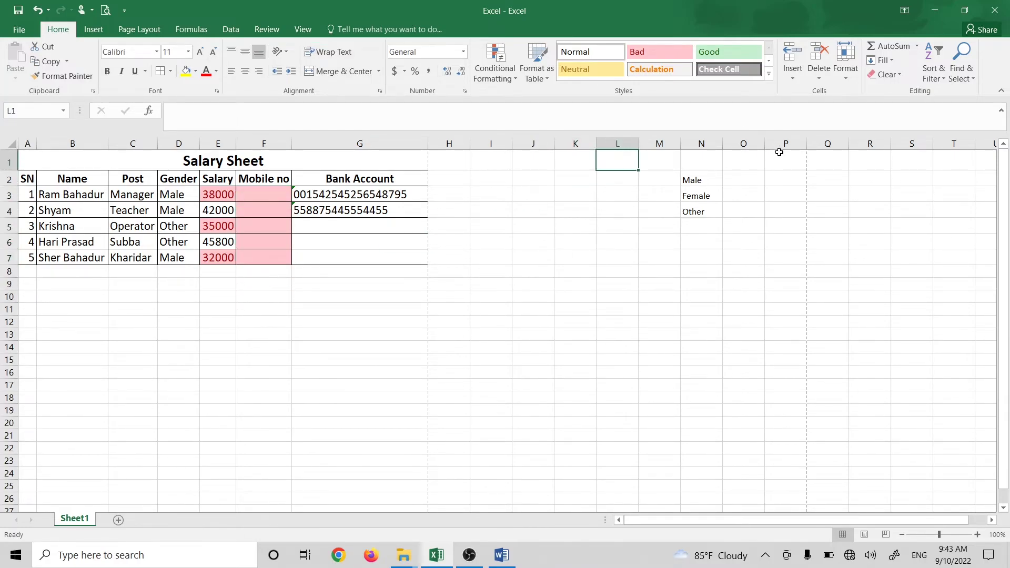
text(Data V)
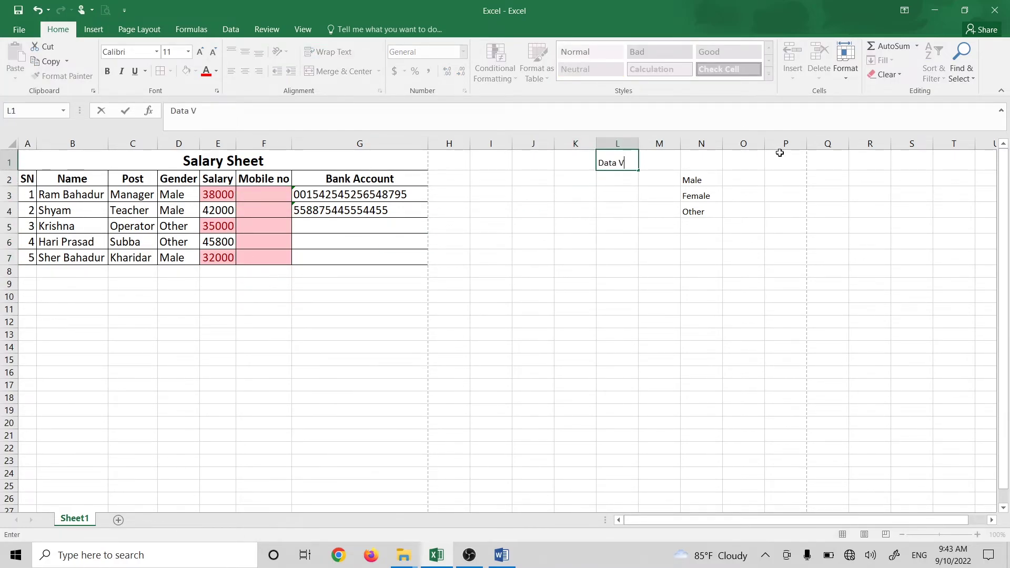
text(alidation)
key(Return)
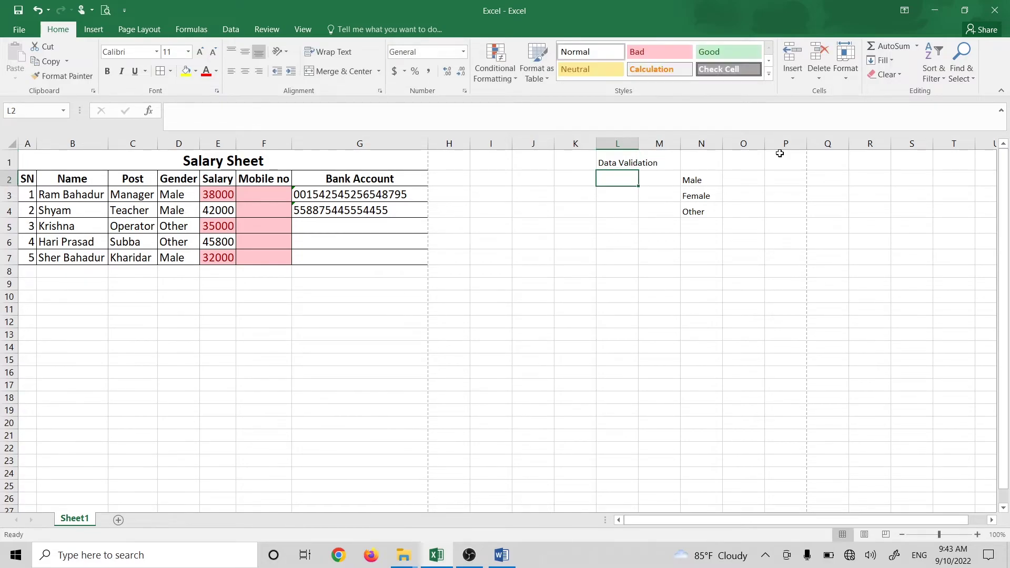
click(610, 160)
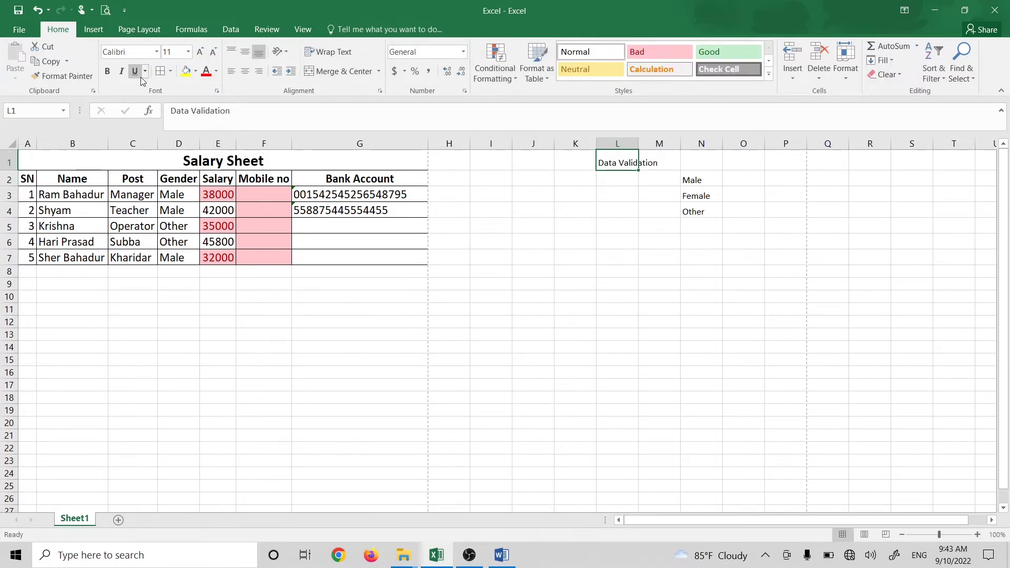
click(202, 52)
click(200, 52)
click(200, 51)
click(200, 51)
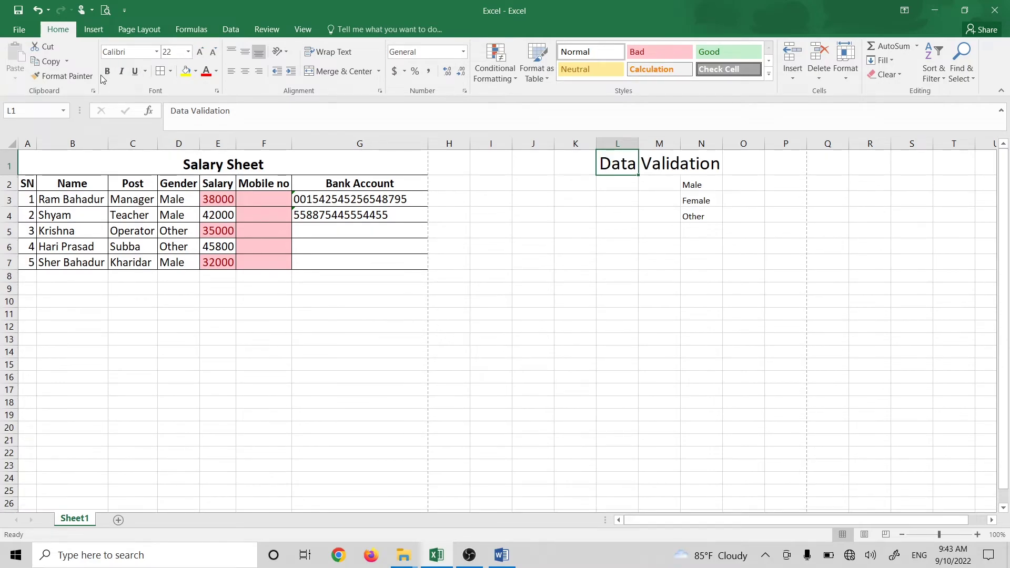
click(108, 71)
click(617, 215)
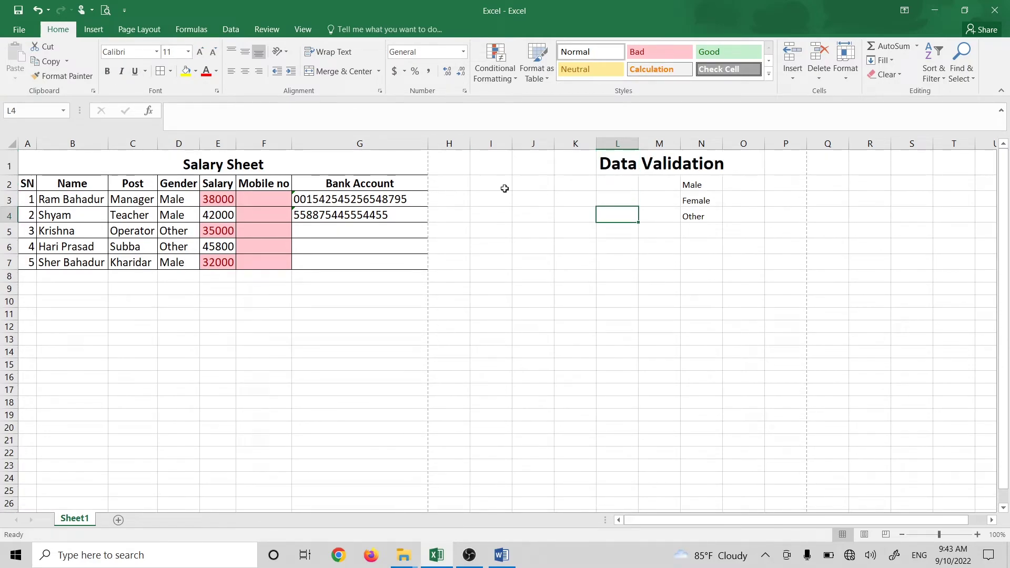
Step: Clear the formatting from Mobile no cells F3:F7 and reselect them
click(251, 199)
drag(276, 204, 272, 261)
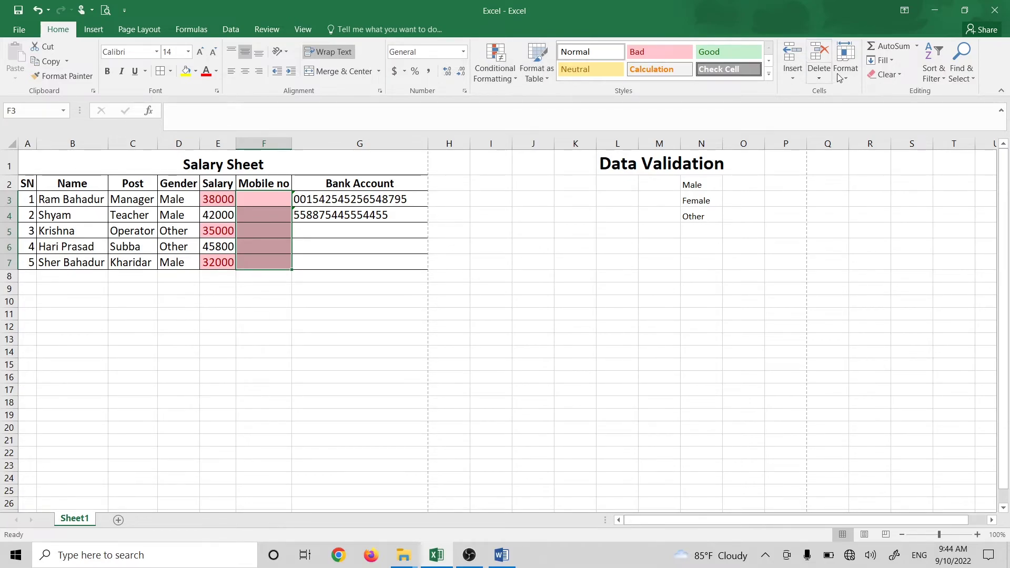
click(887, 76)
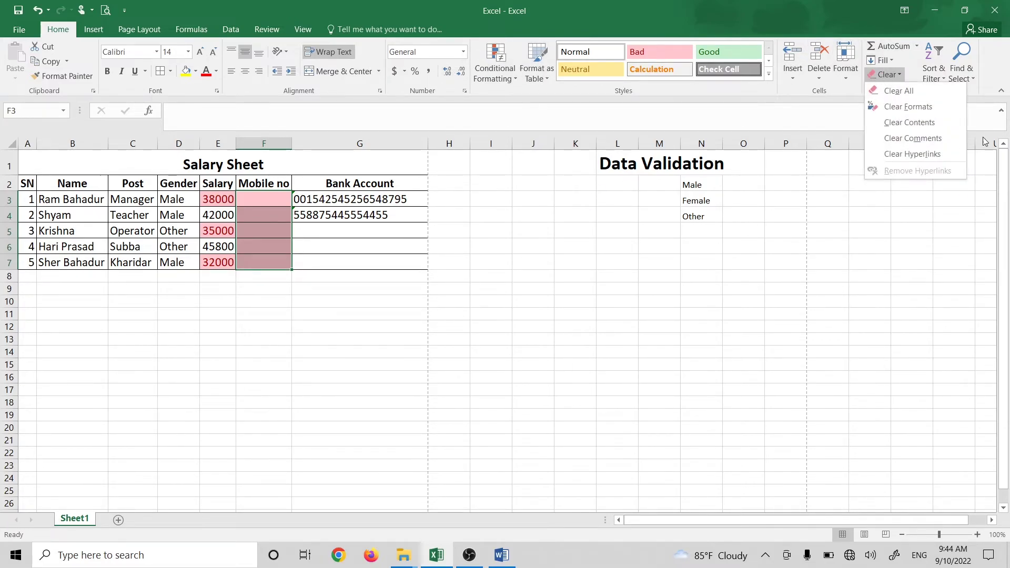
click(925, 107)
click(401, 283)
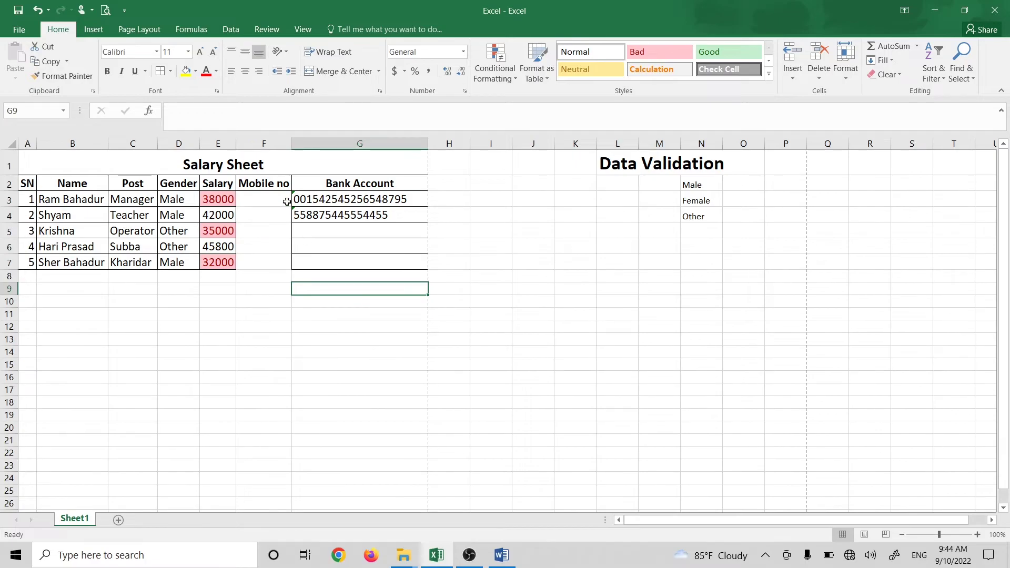
drag(259, 198, 277, 258)
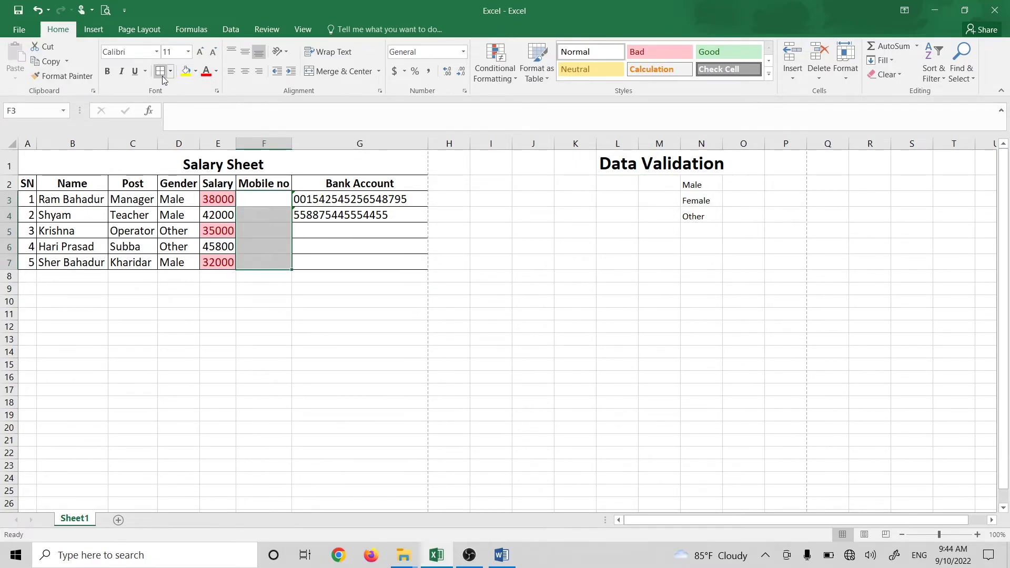
click(249, 202)
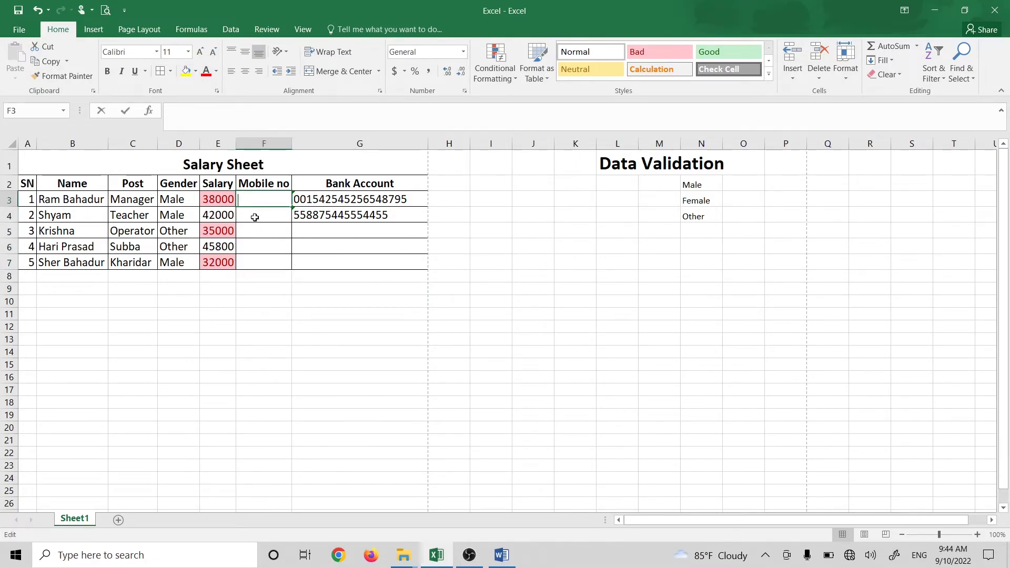
drag(265, 201, 265, 261)
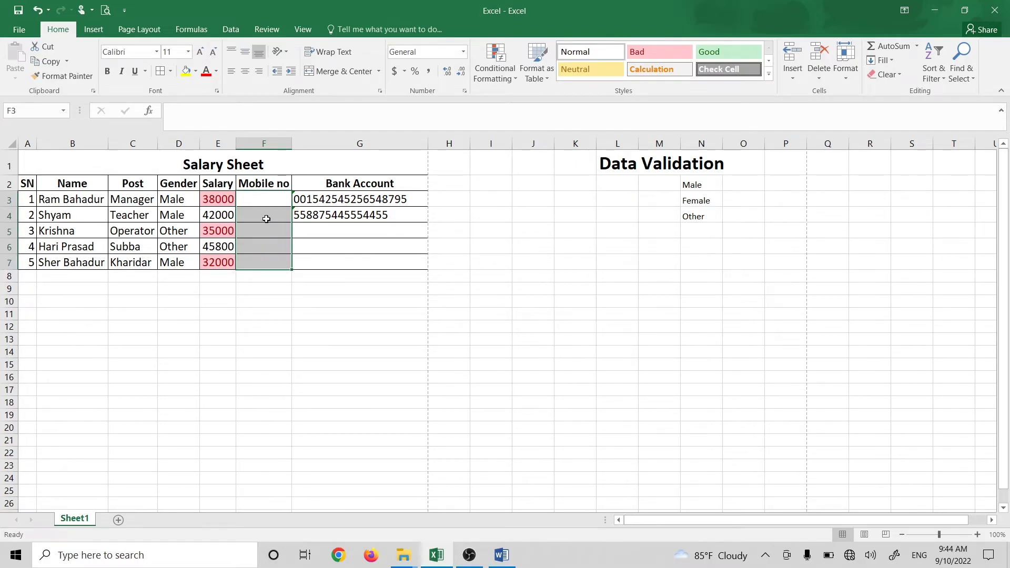
Step: Set F3:F7 data validation to Text length equal to 10
click(230, 29)
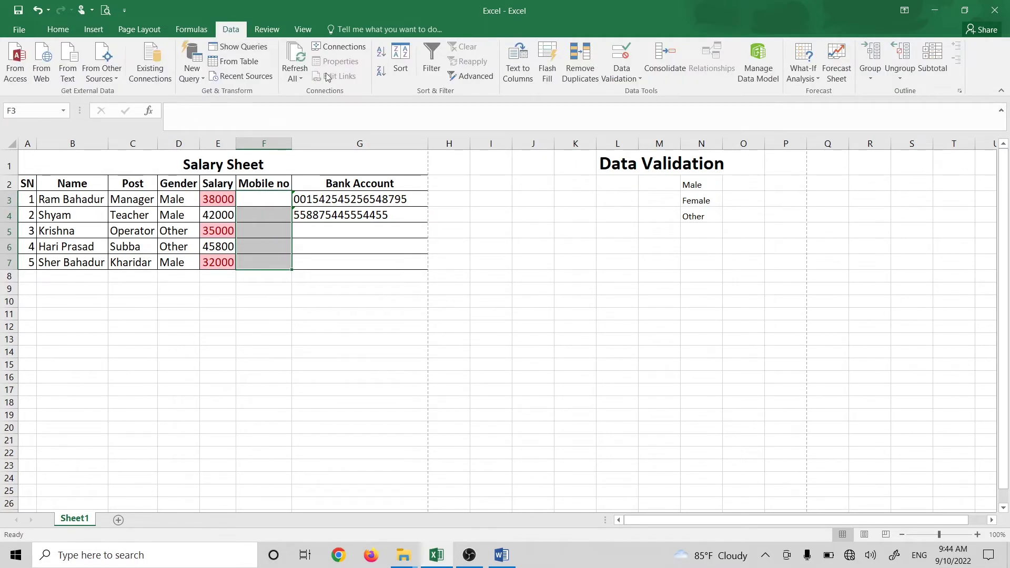
click(626, 80)
click(628, 92)
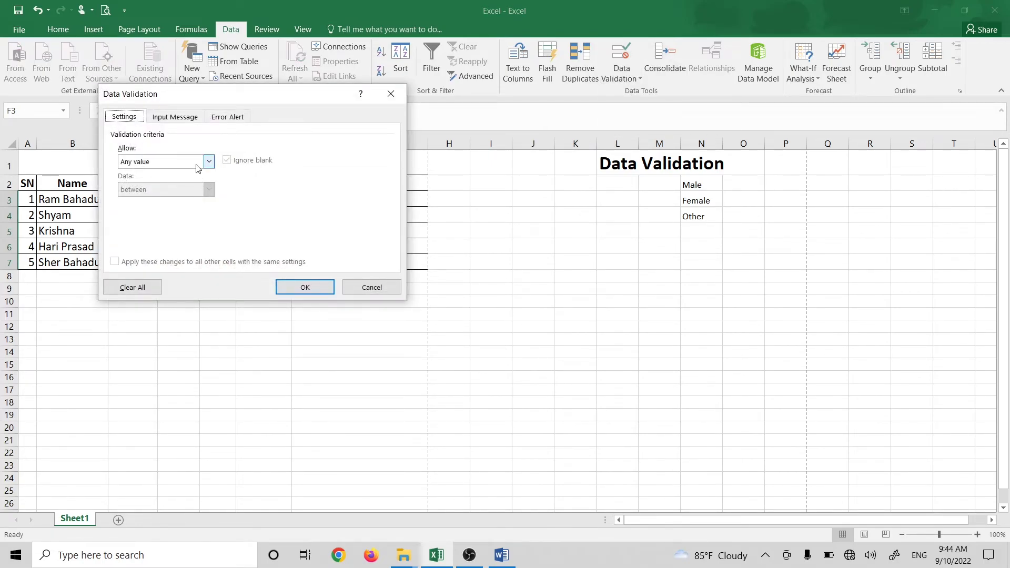
click(208, 162)
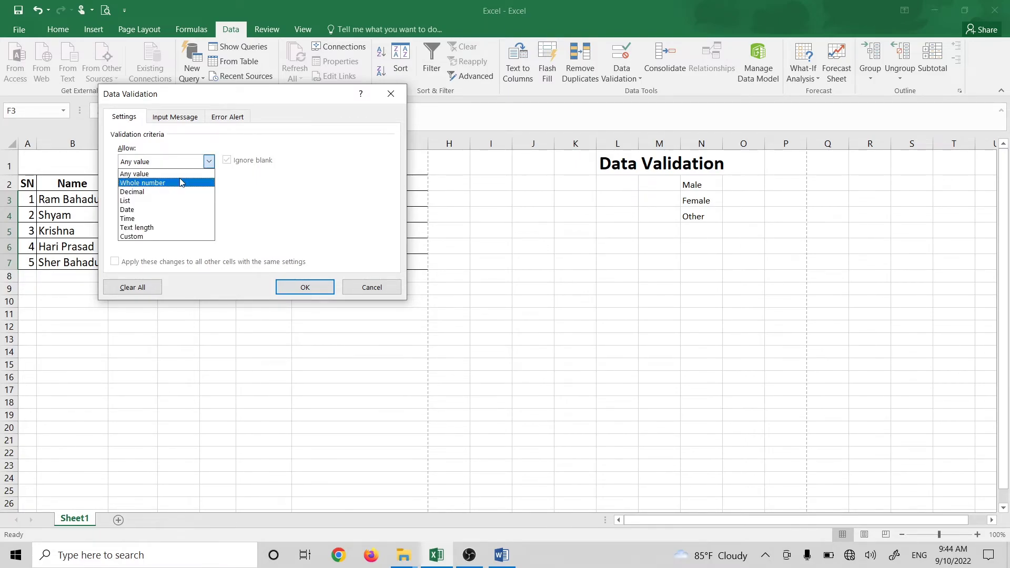
click(167, 229)
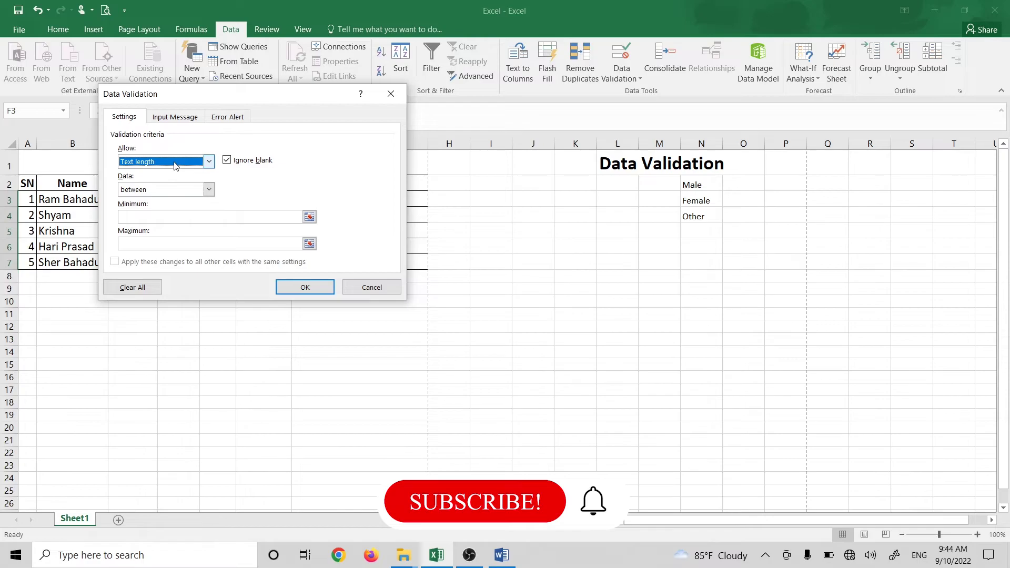
click(180, 162)
click(164, 226)
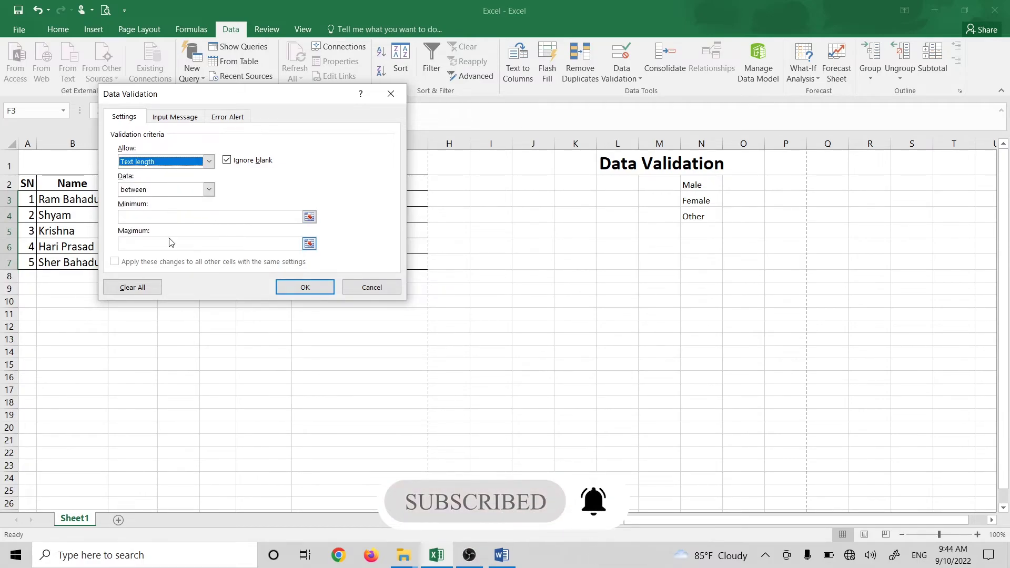
click(182, 190)
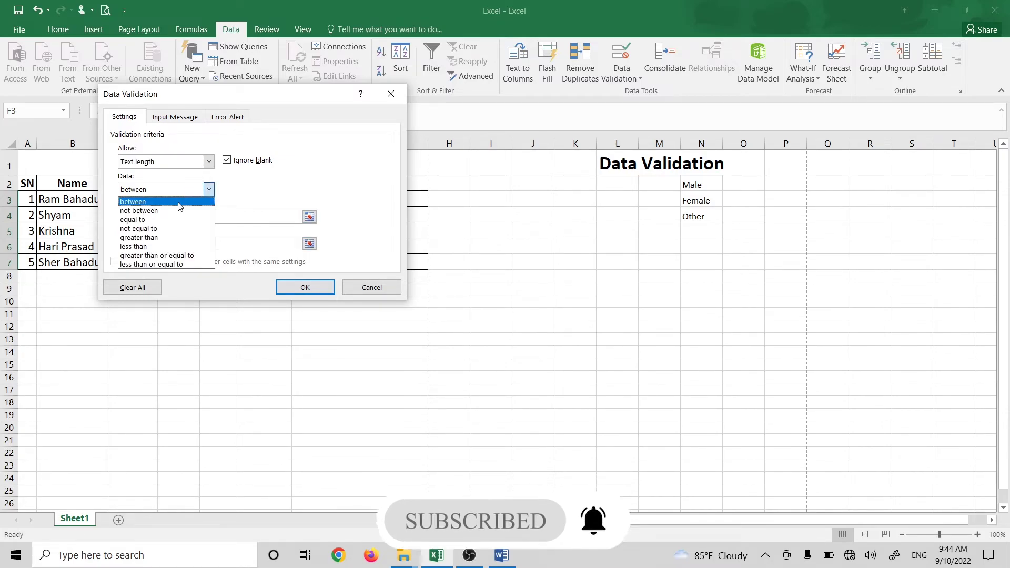
click(153, 219)
click(157, 216)
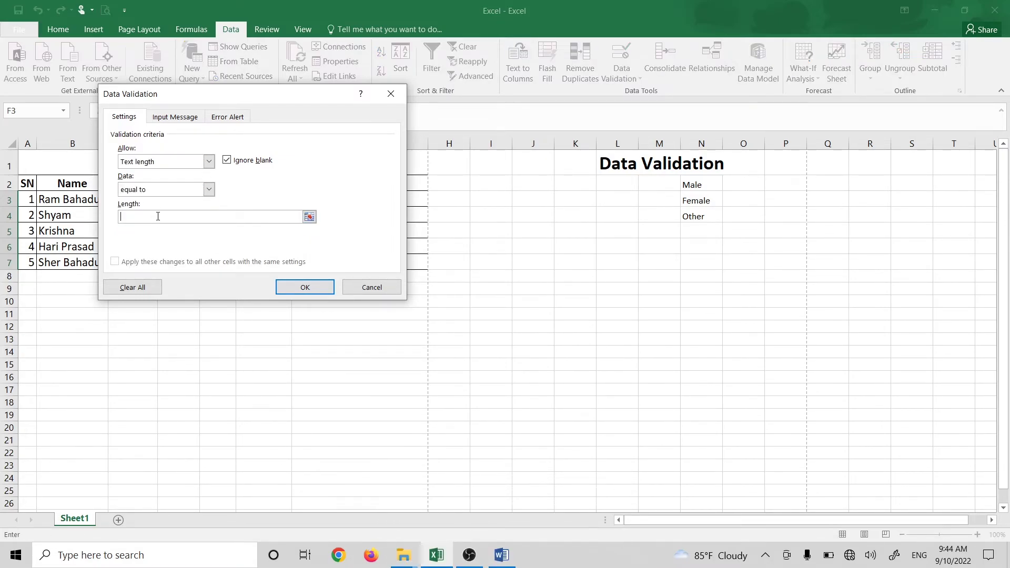
text(10)
Step: Apply the 10-character validation rule and select cell F3 for testing
click(281, 286)
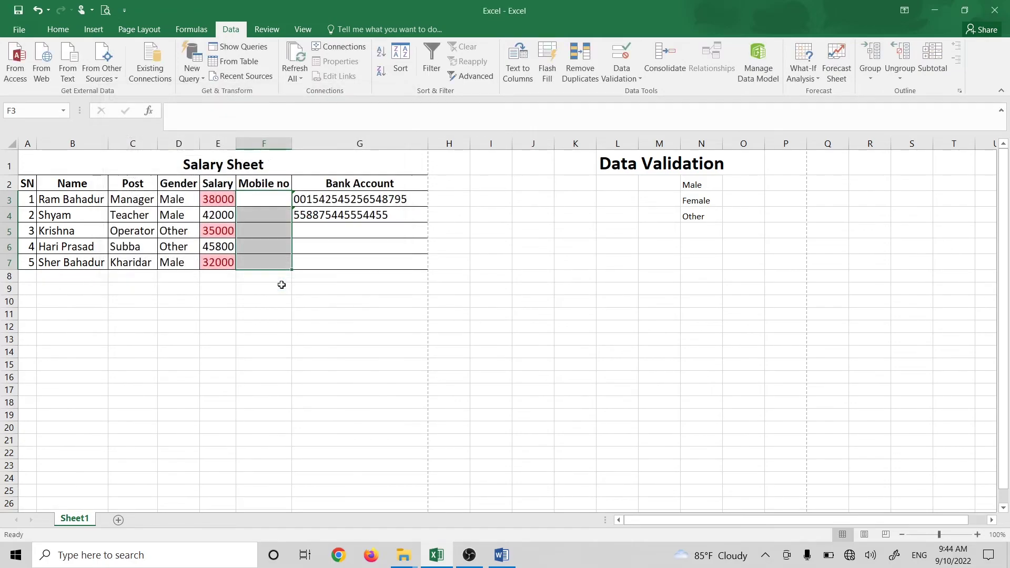
click(280, 299)
drag(273, 196, 268, 258)
click(265, 239)
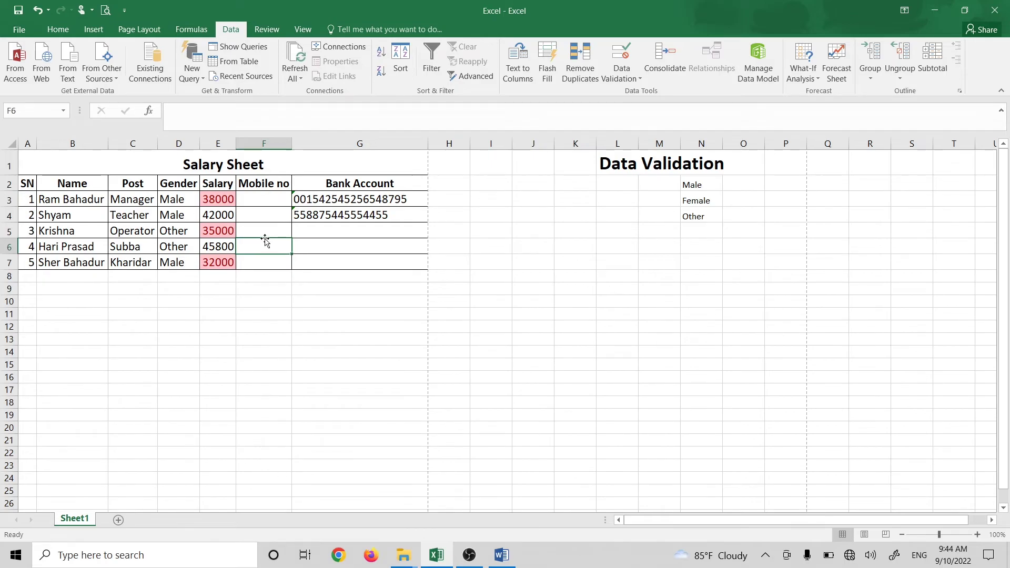
click(260, 185)
click(260, 198)
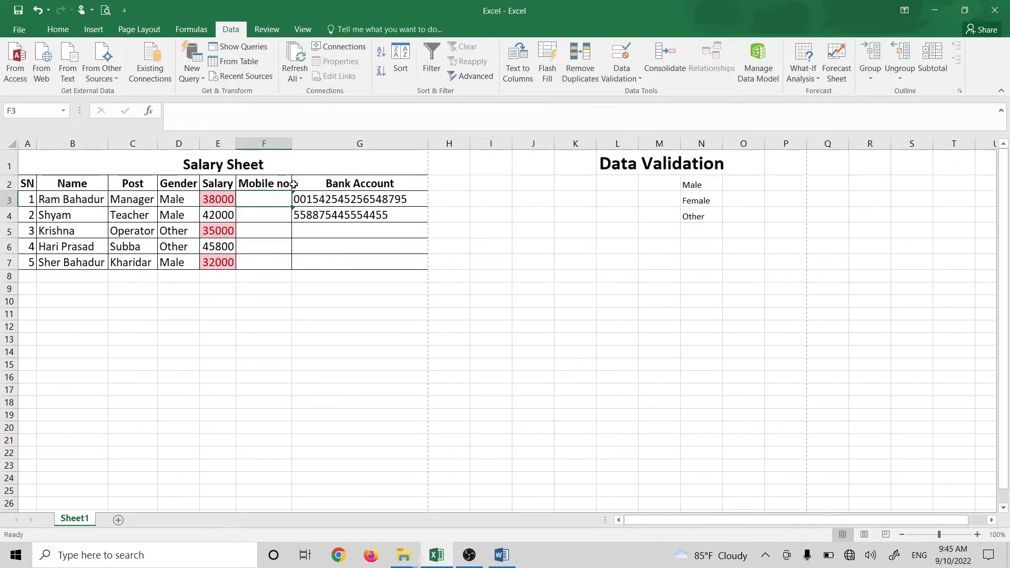
Step: Test F3 with rejected 8- and 11-digit numbers, then enter a valid 10-digit mobile number
text(98545)
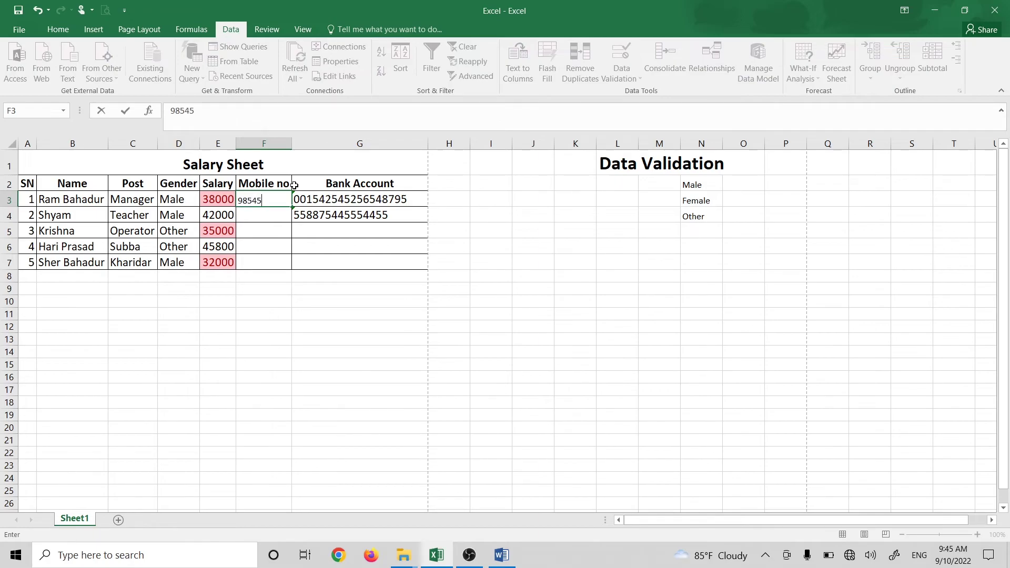
text(854)
key(Return)
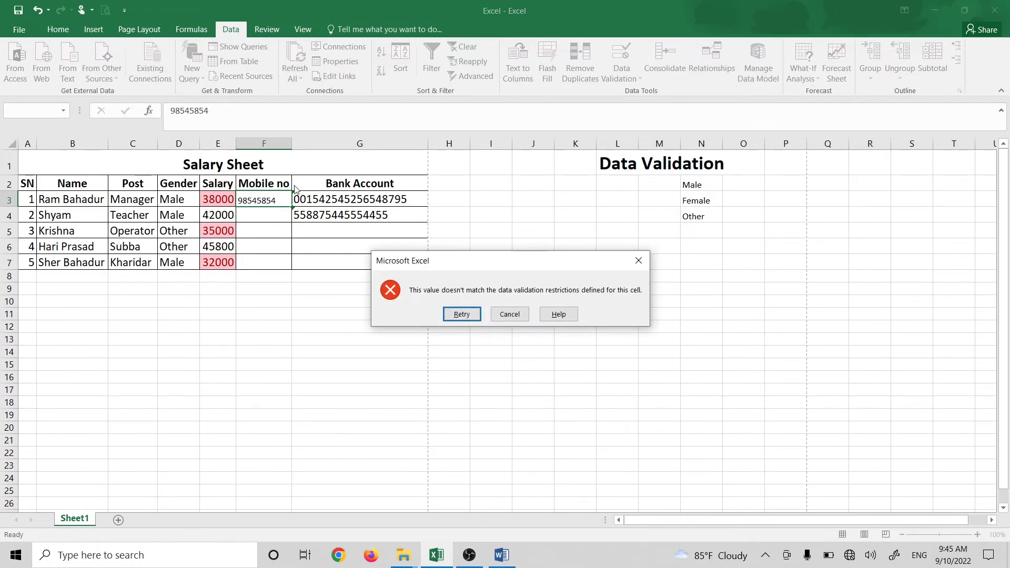
key(Return)
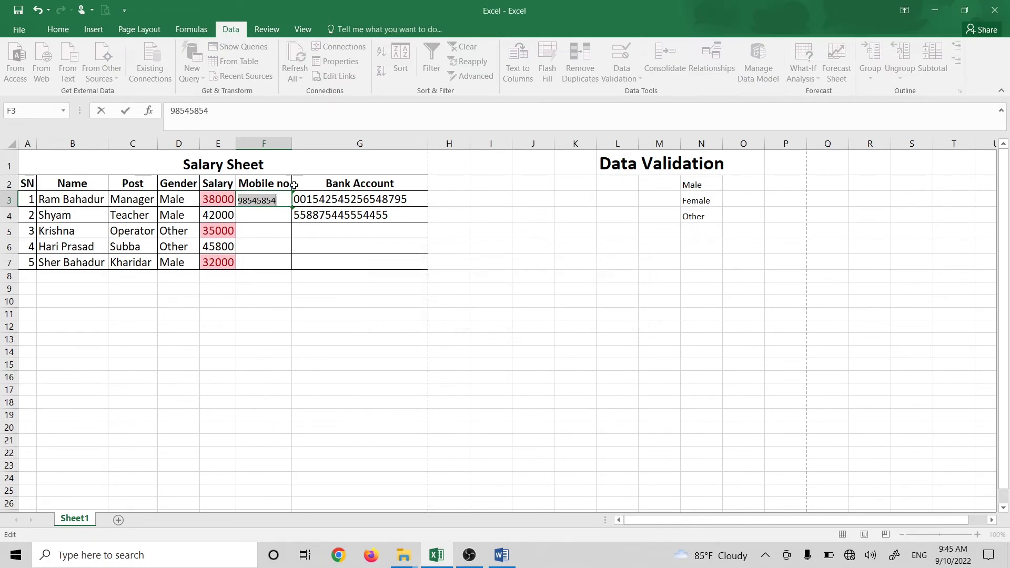
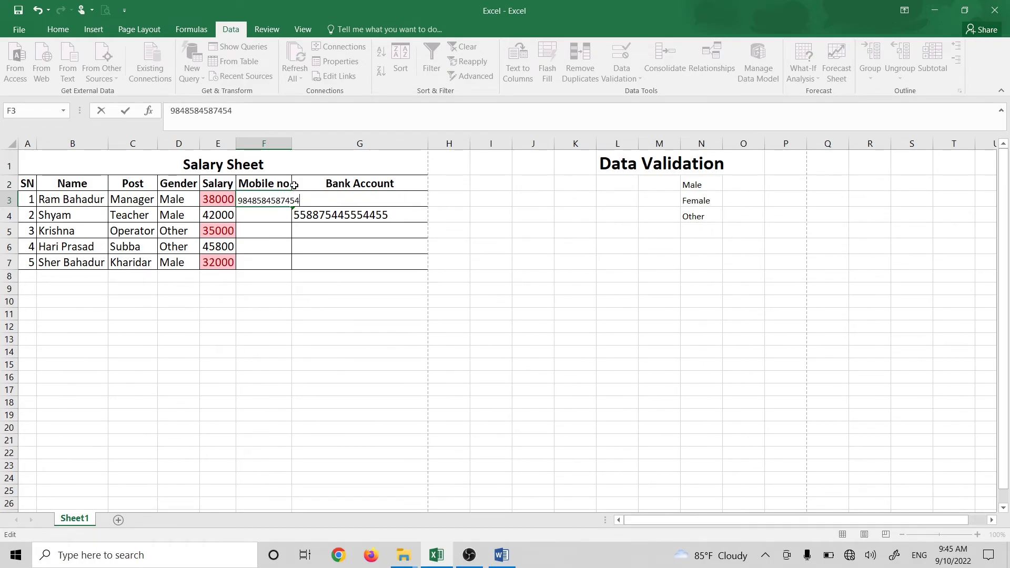
key(Return)
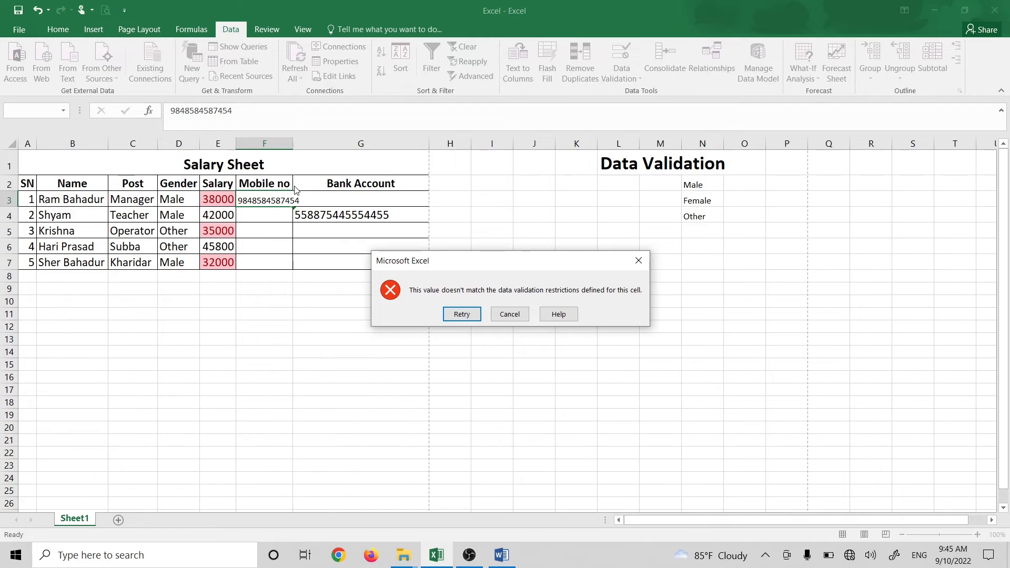
key(Return)
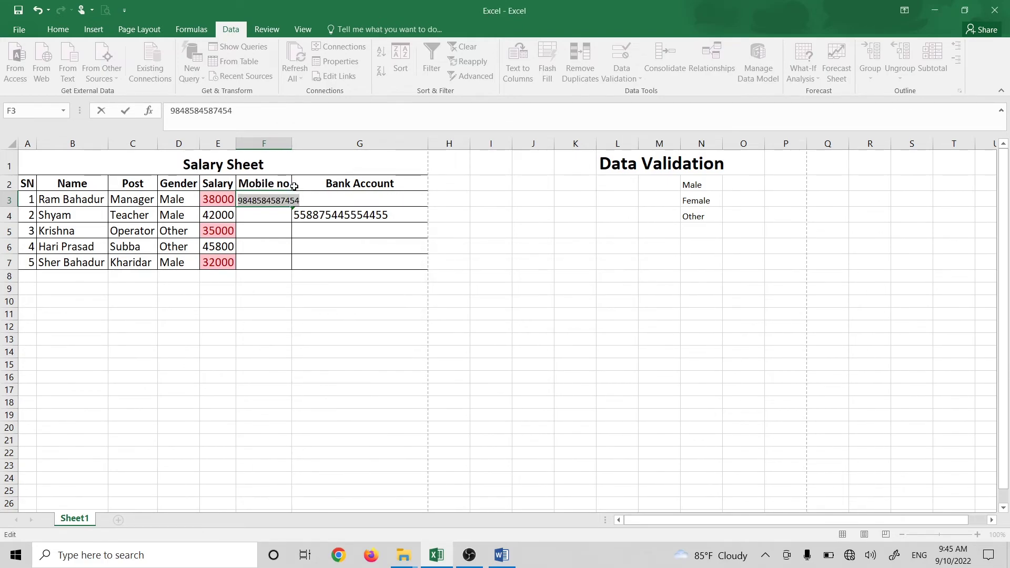
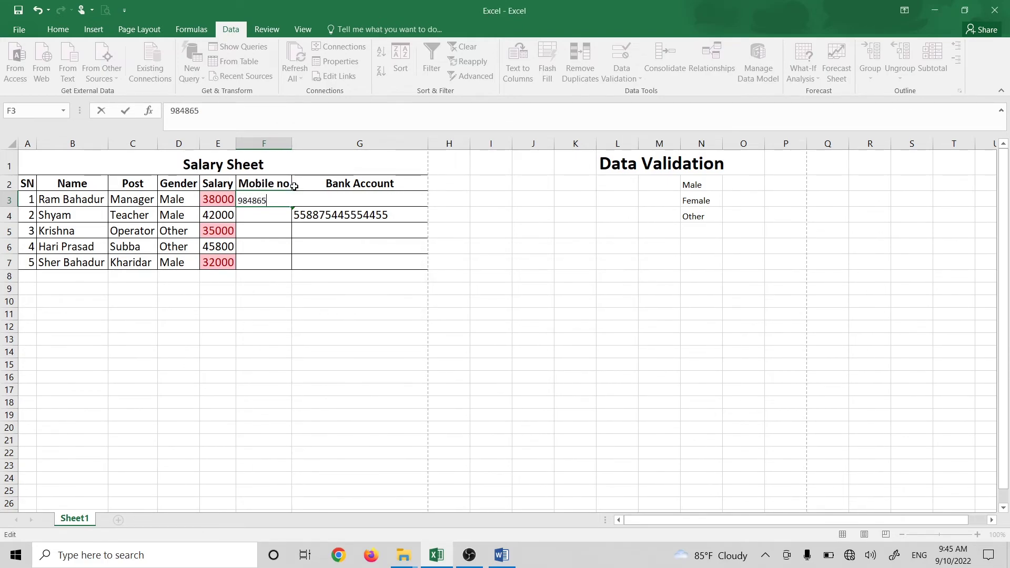
key(Return)
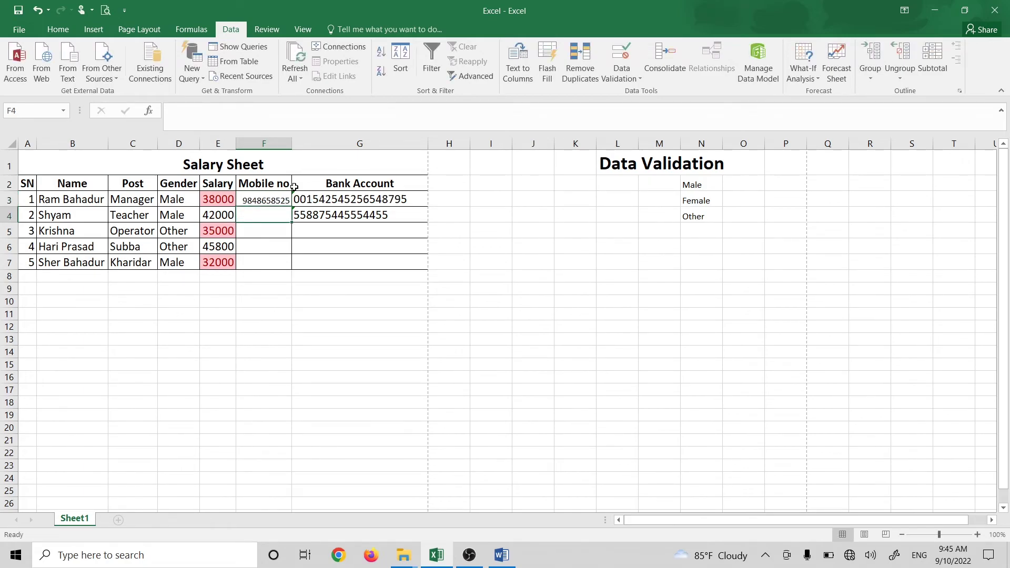
click(259, 202)
click(282, 227)
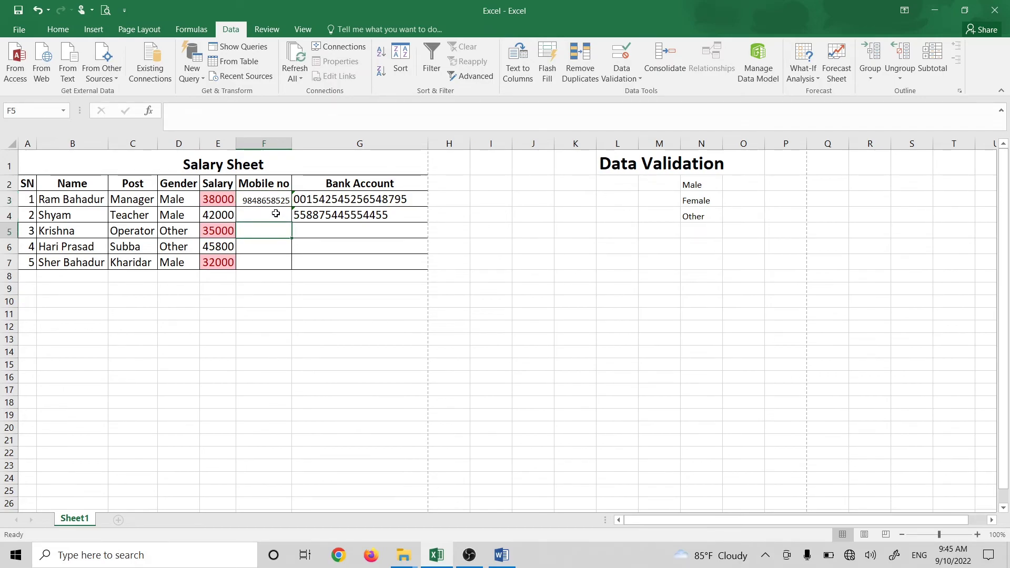
click(276, 213)
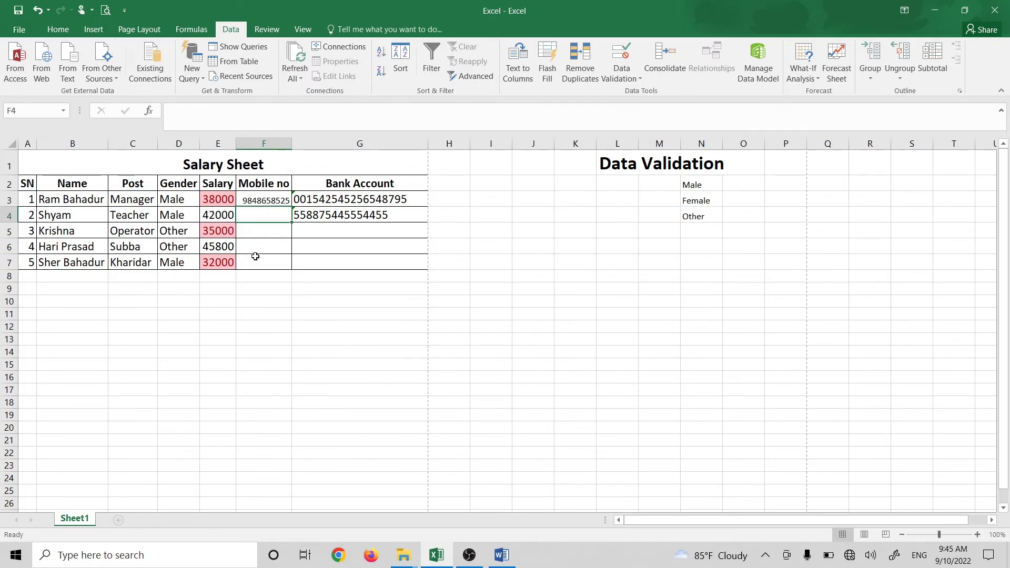
click(257, 234)
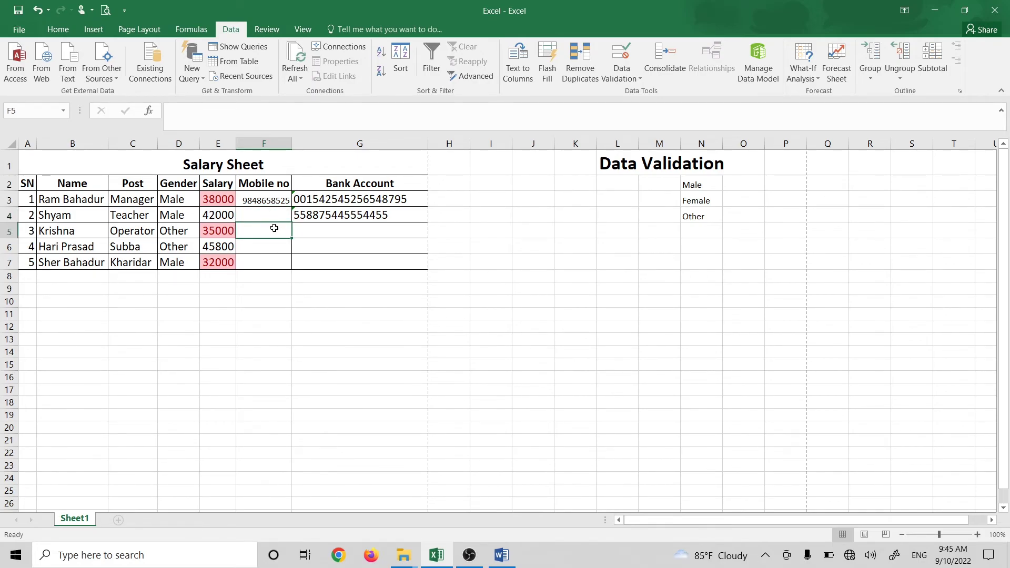
click(436, 291)
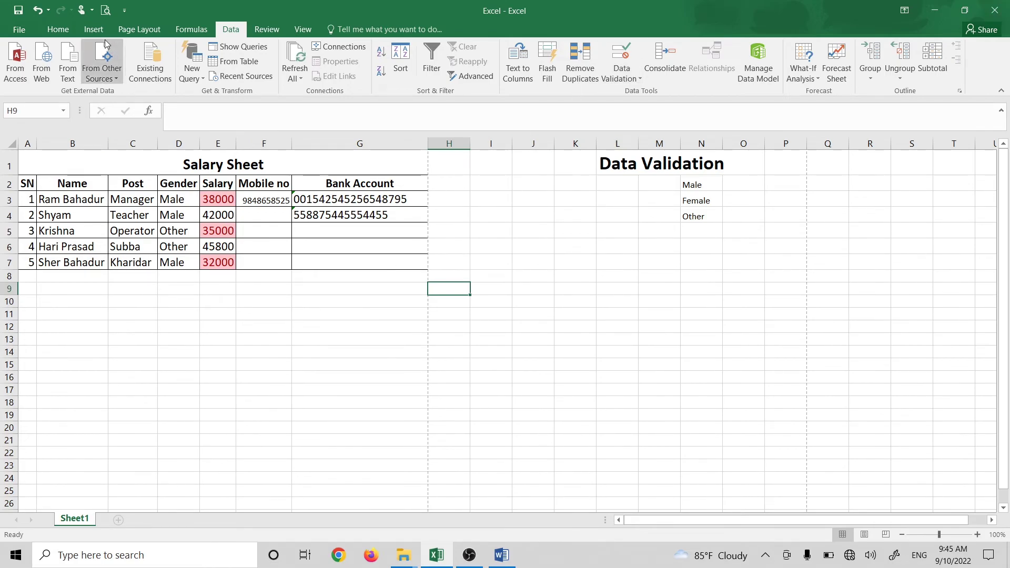
click(58, 31)
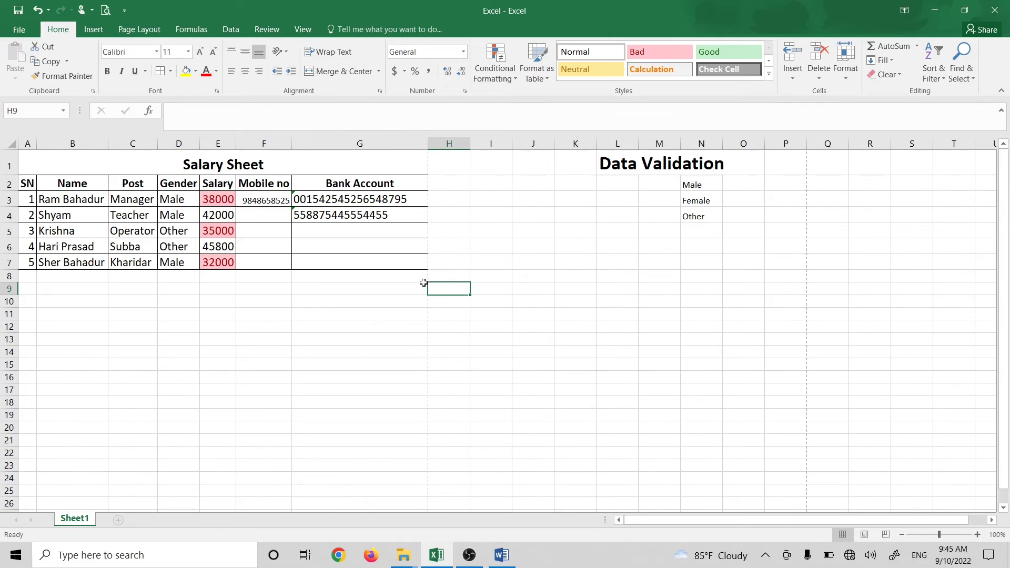
click(613, 275)
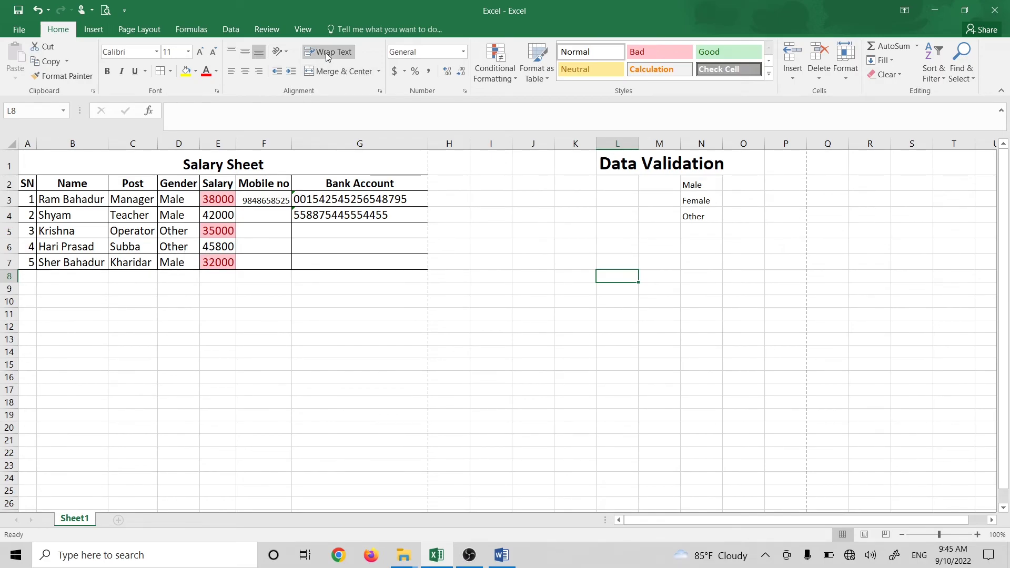
click(495, 63)
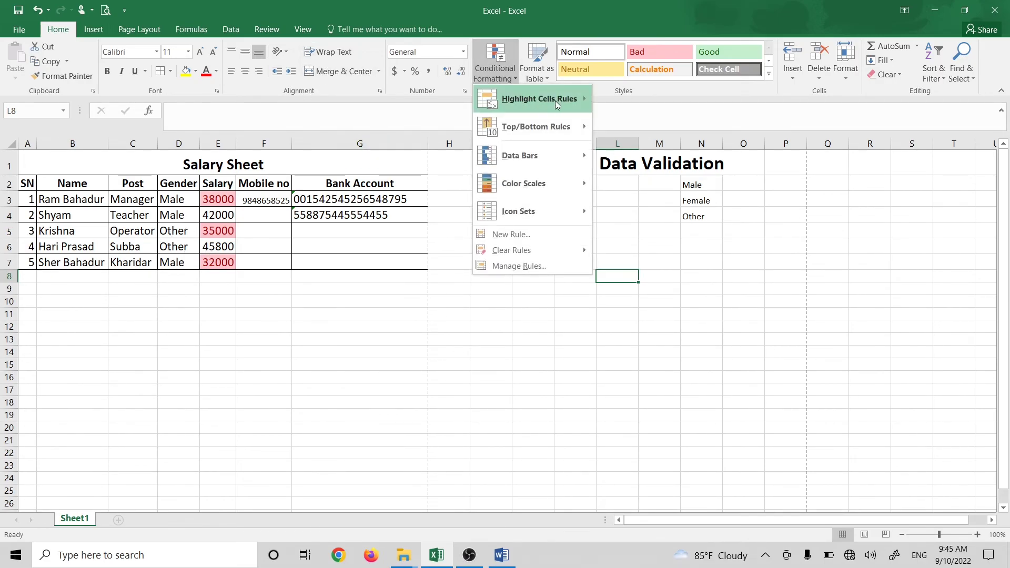
mouse_move(554, 100)
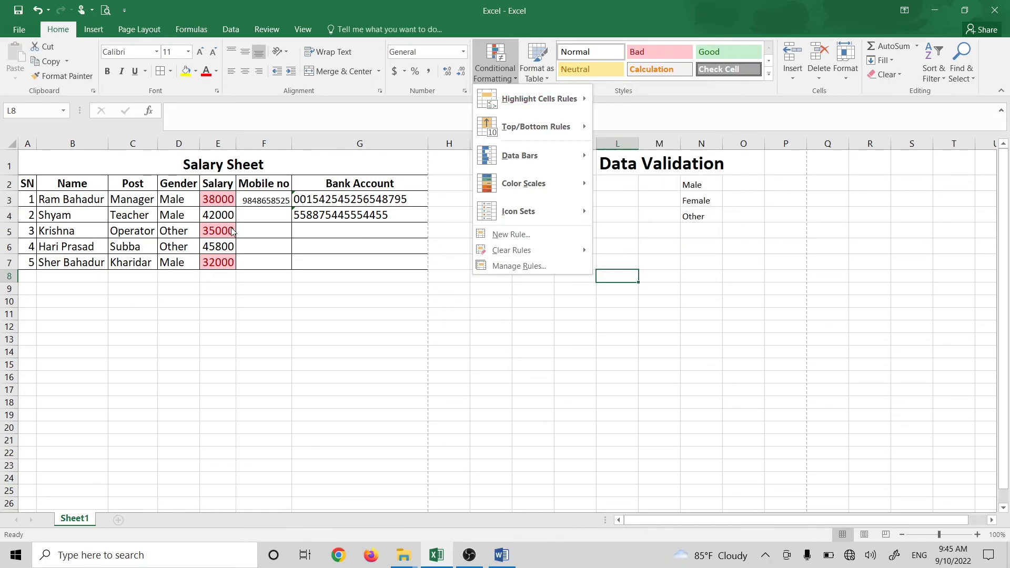
click(304, 268)
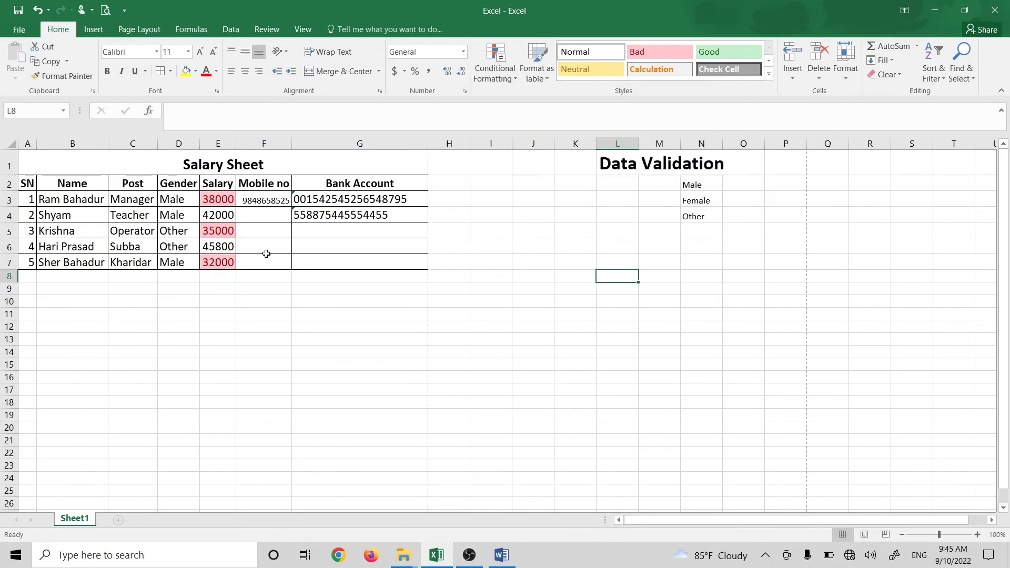
click(933, 71)
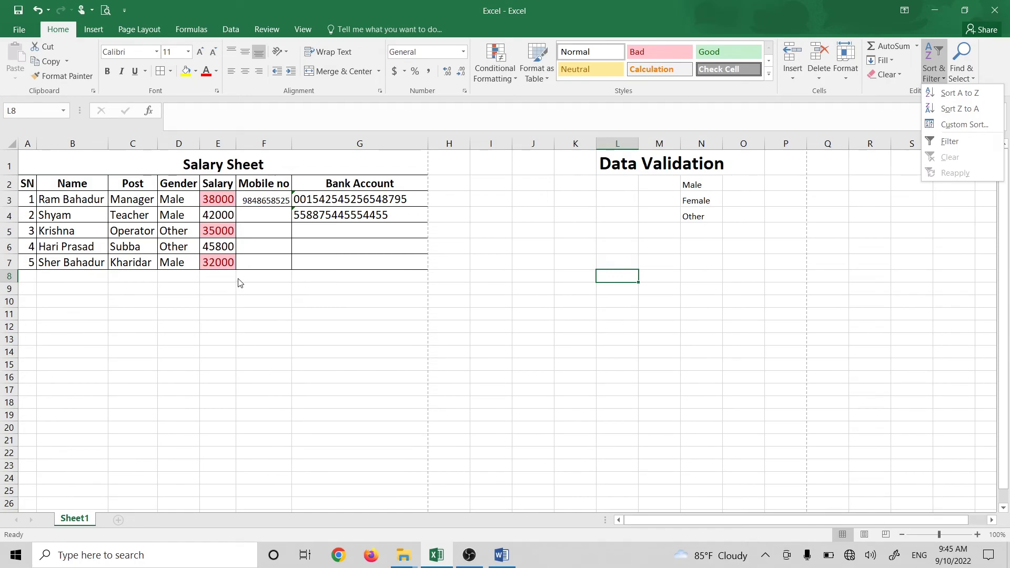
click(377, 188)
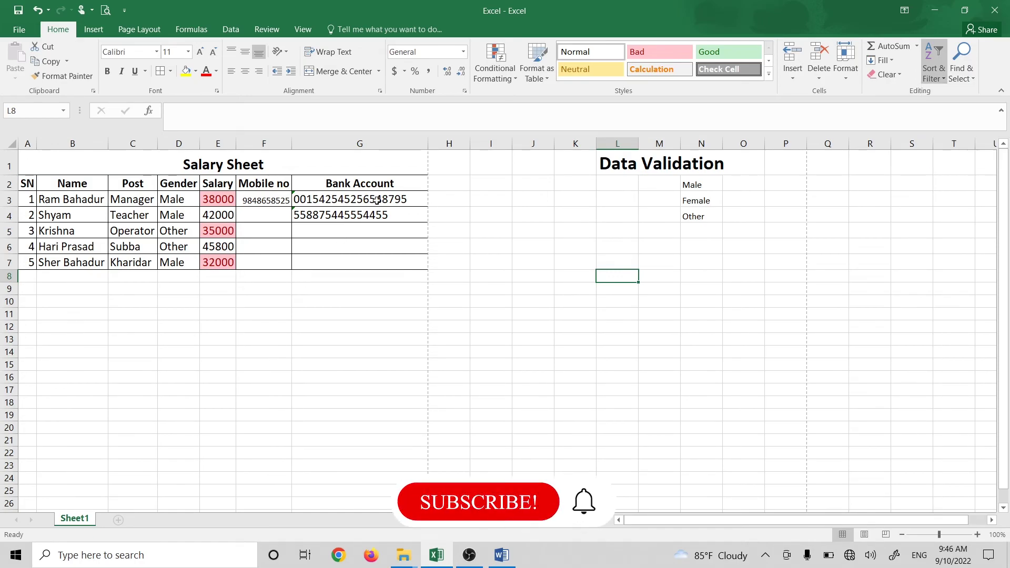
drag(399, 200, 390, 214)
click(388, 257)
click(378, 257)
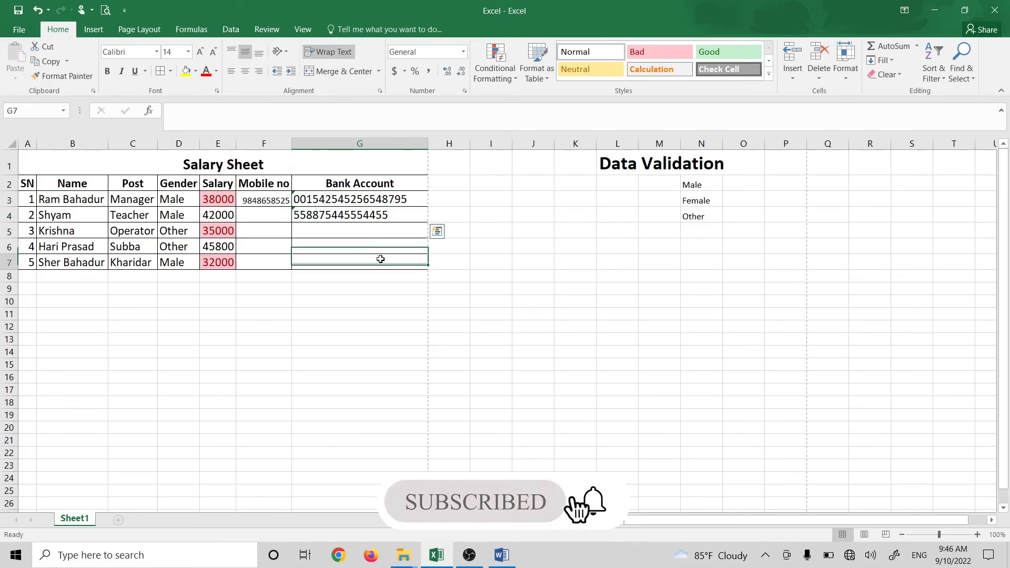
click(284, 200)
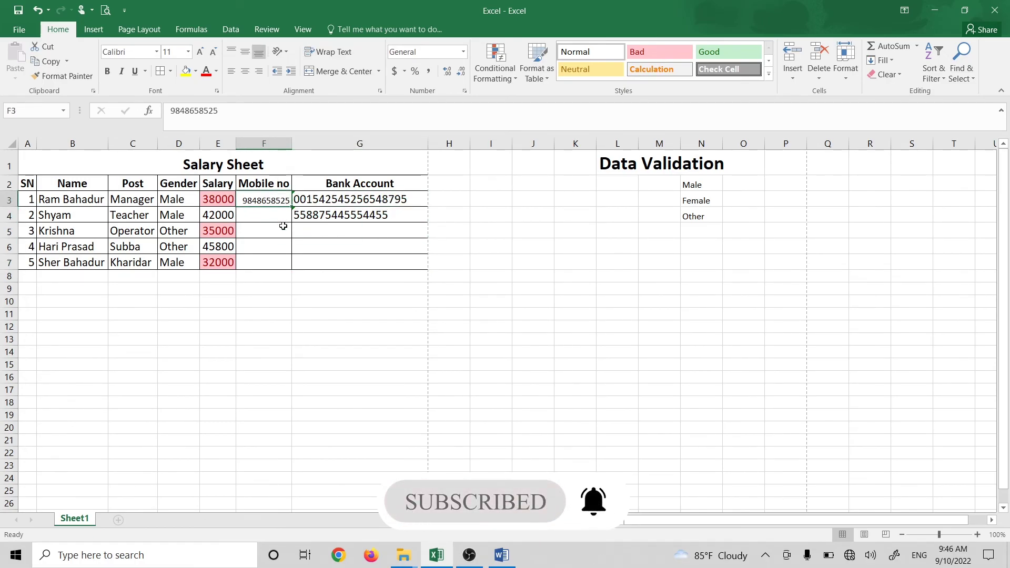
click(223, 34)
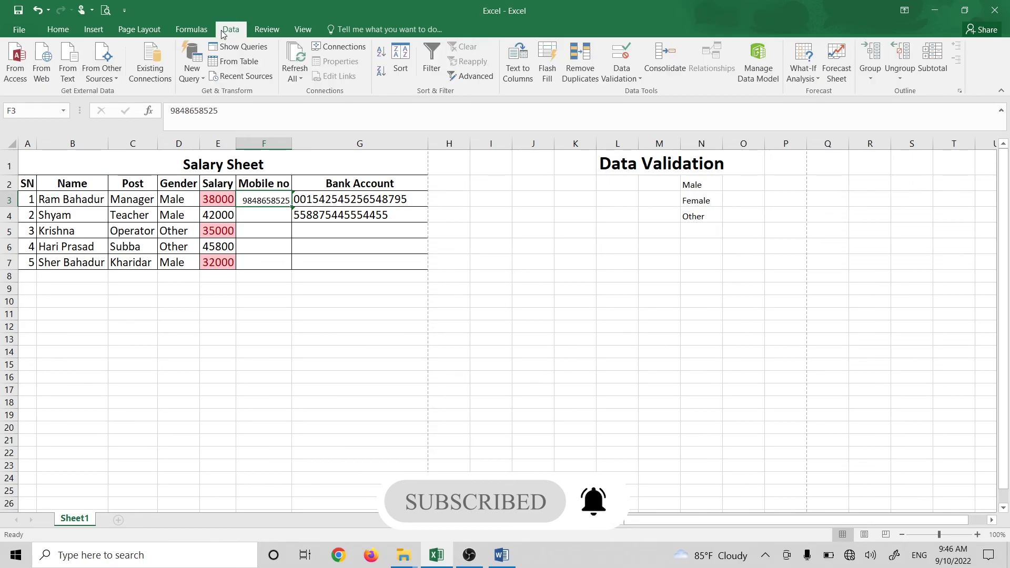
click(635, 80)
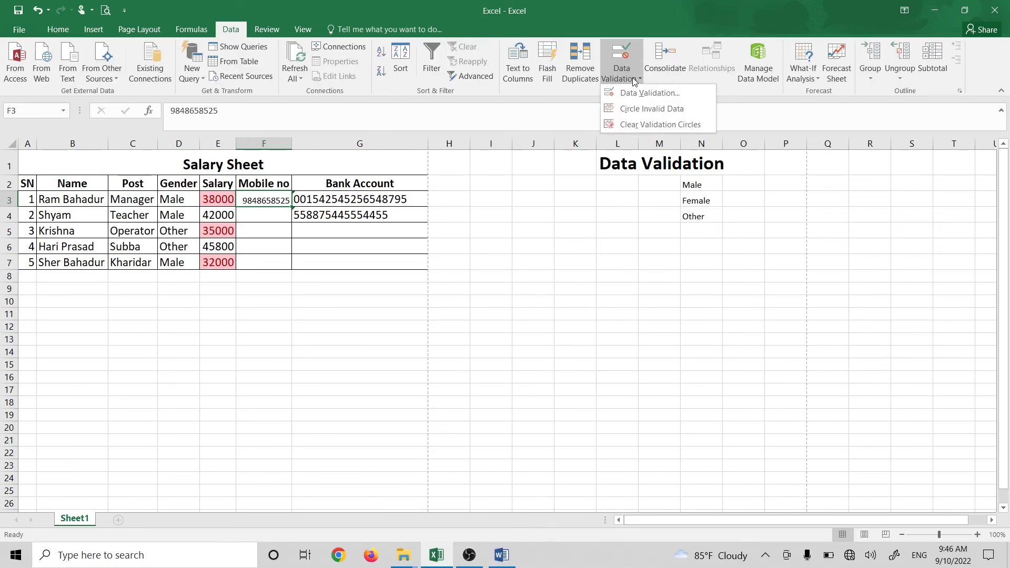
click(294, 257)
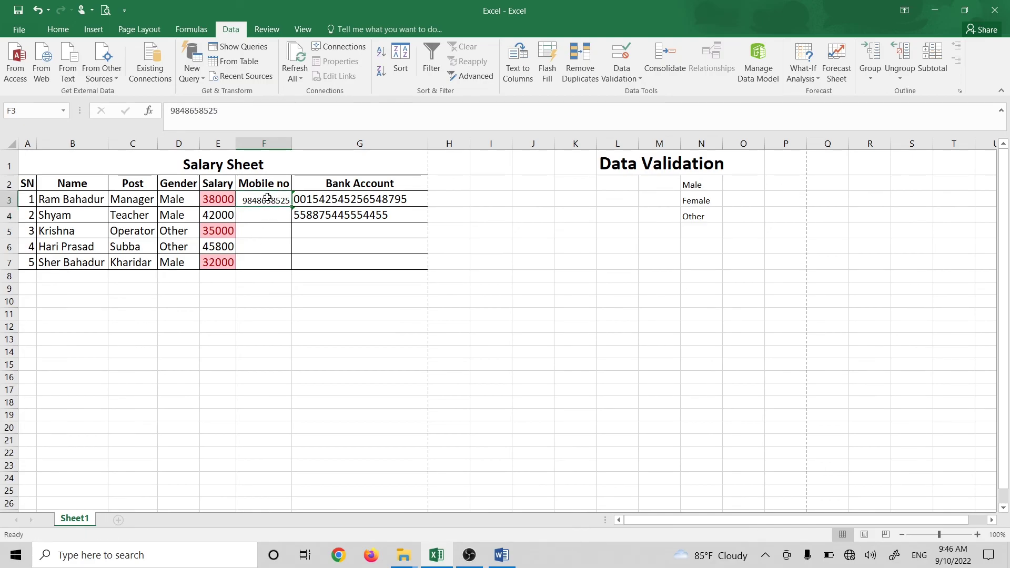
drag(267, 197, 268, 247)
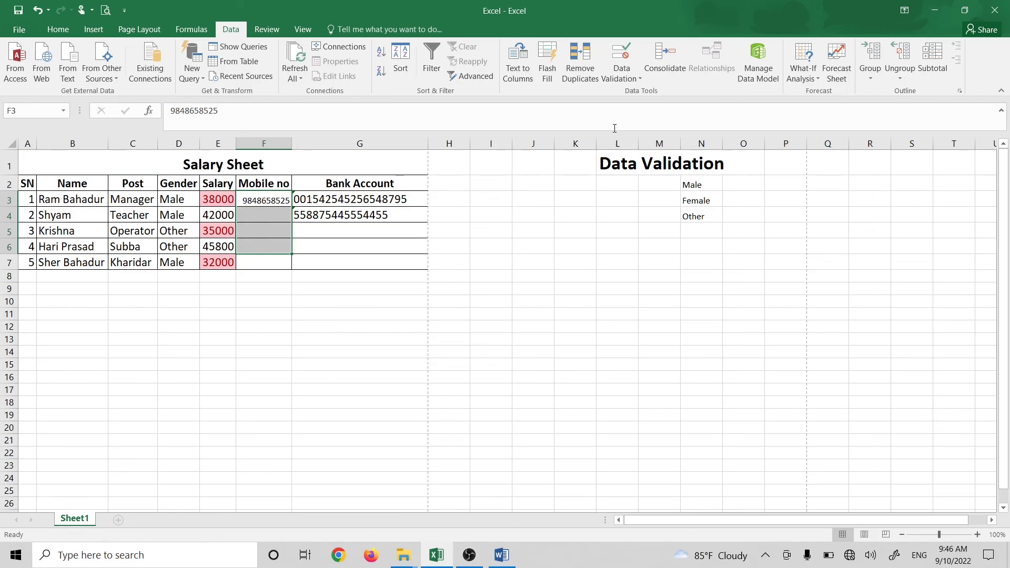
click(623, 78)
click(631, 93)
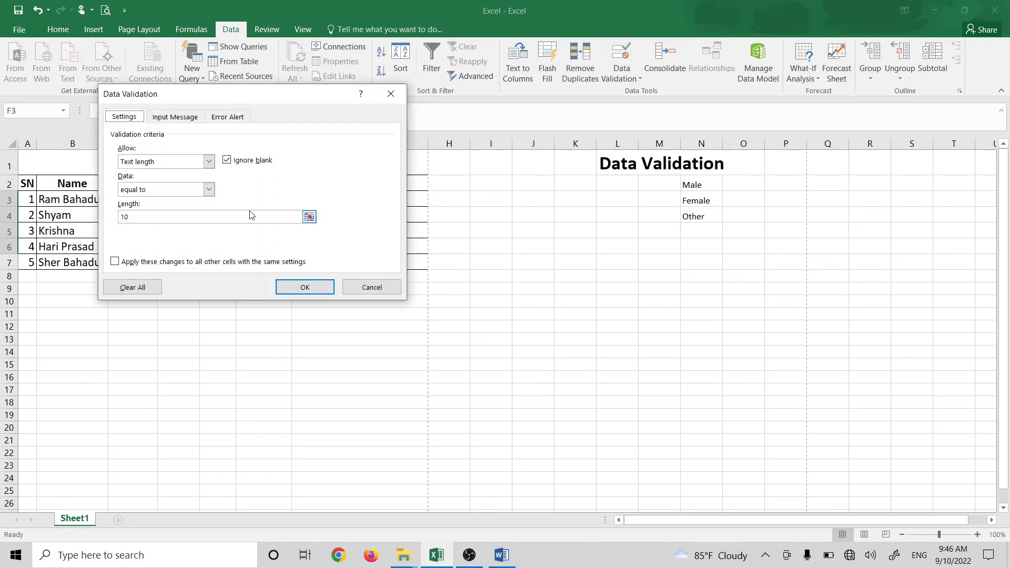
drag(241, 95, 570, 99)
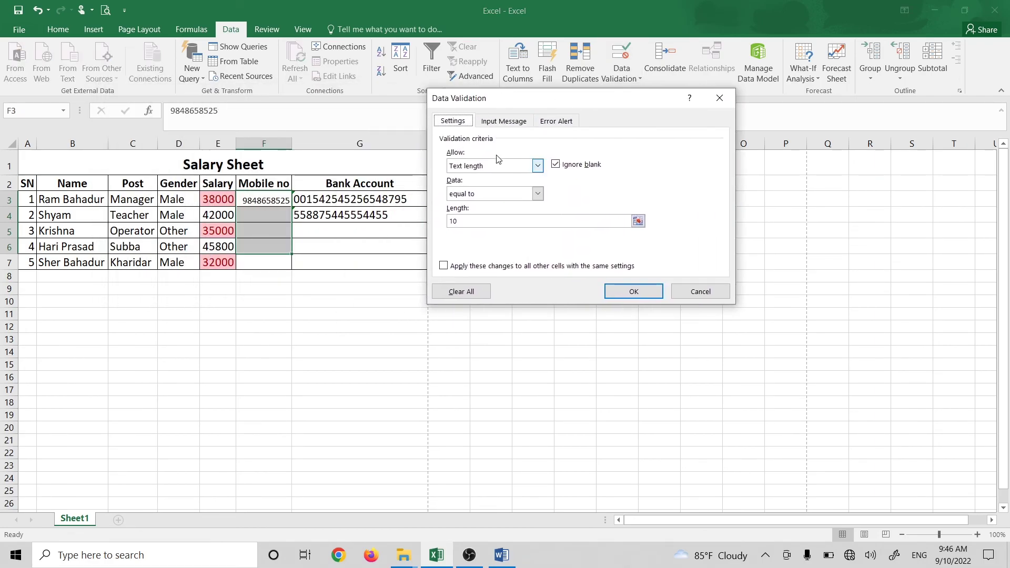
click(493, 194)
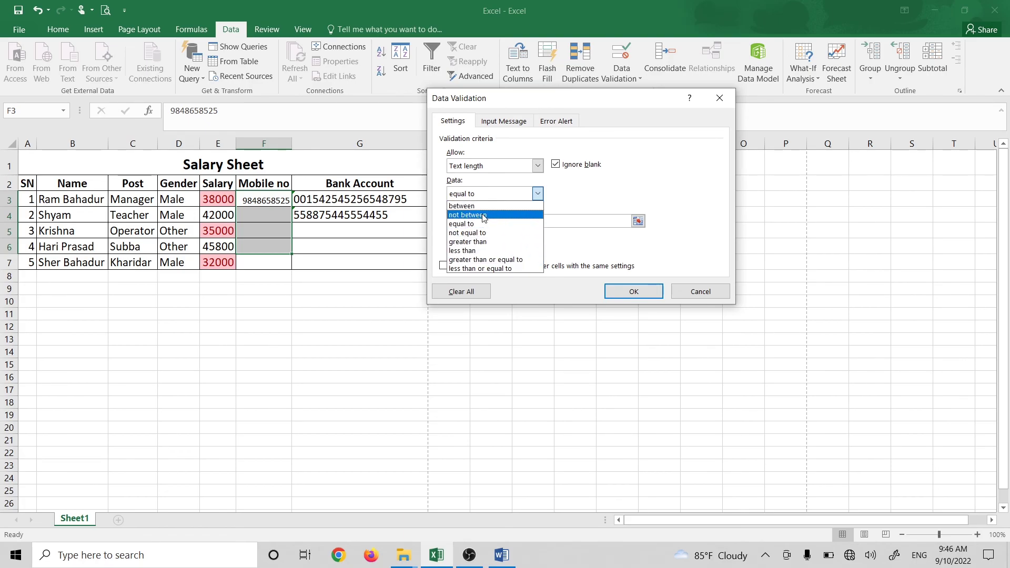
click(695, 295)
click(695, 295)
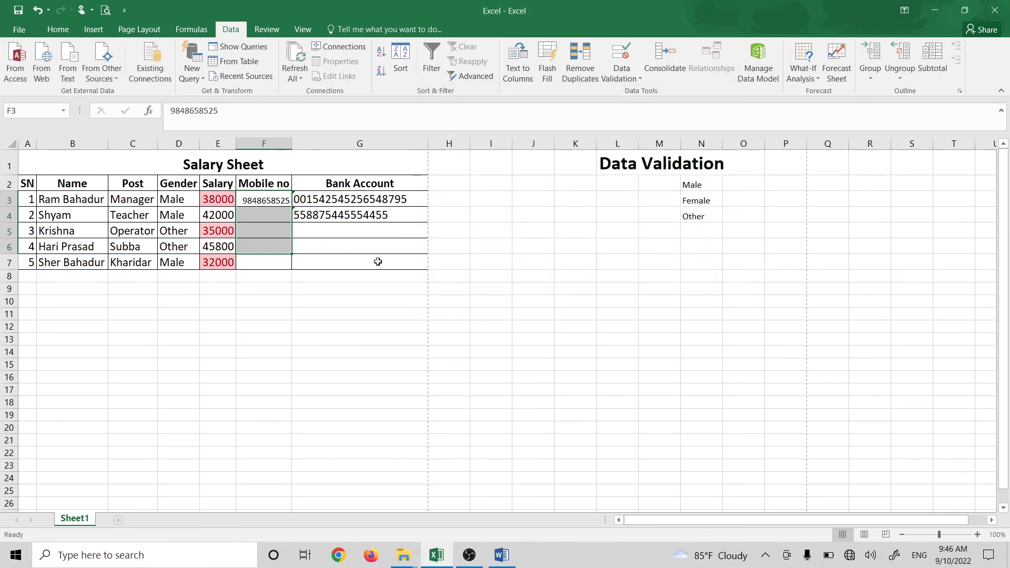
click(362, 274)
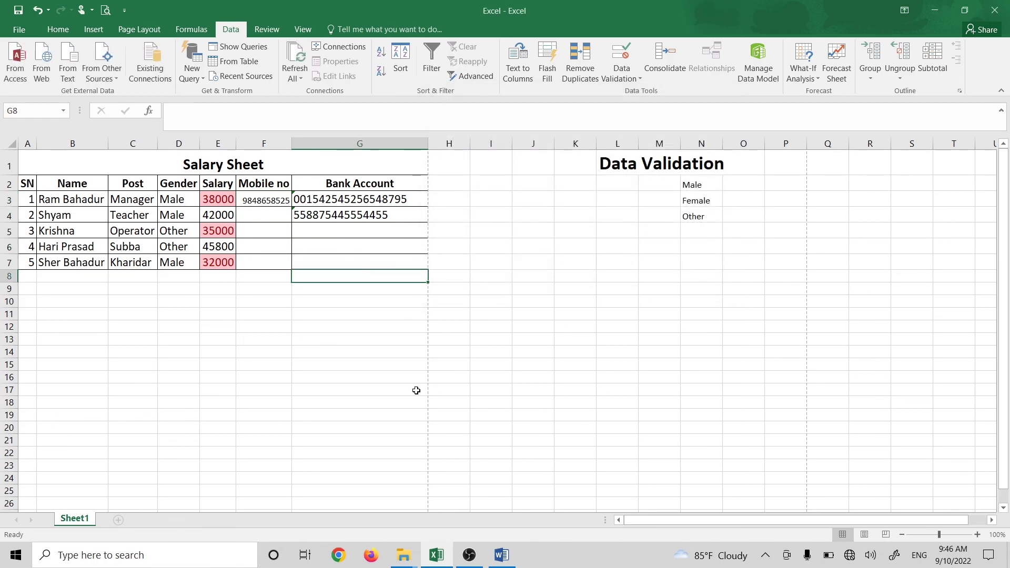
click(374, 399)
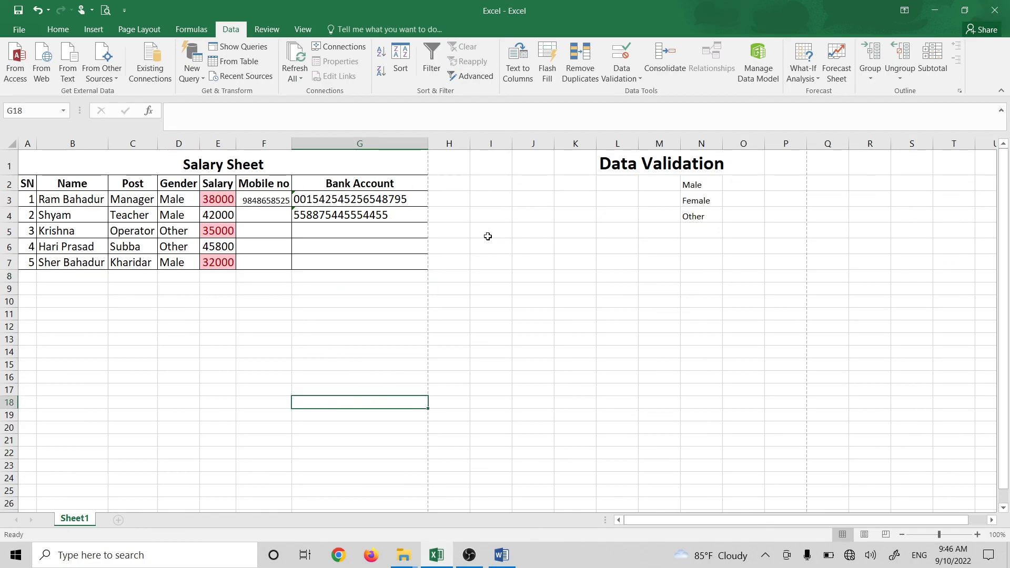
drag(699, 246, 615, 158)
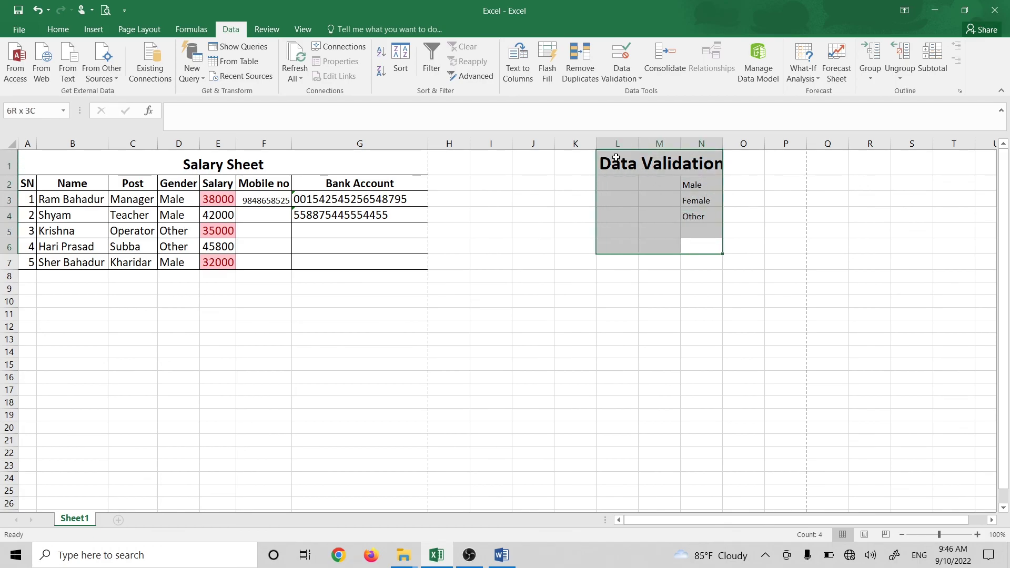
click(526, 231)
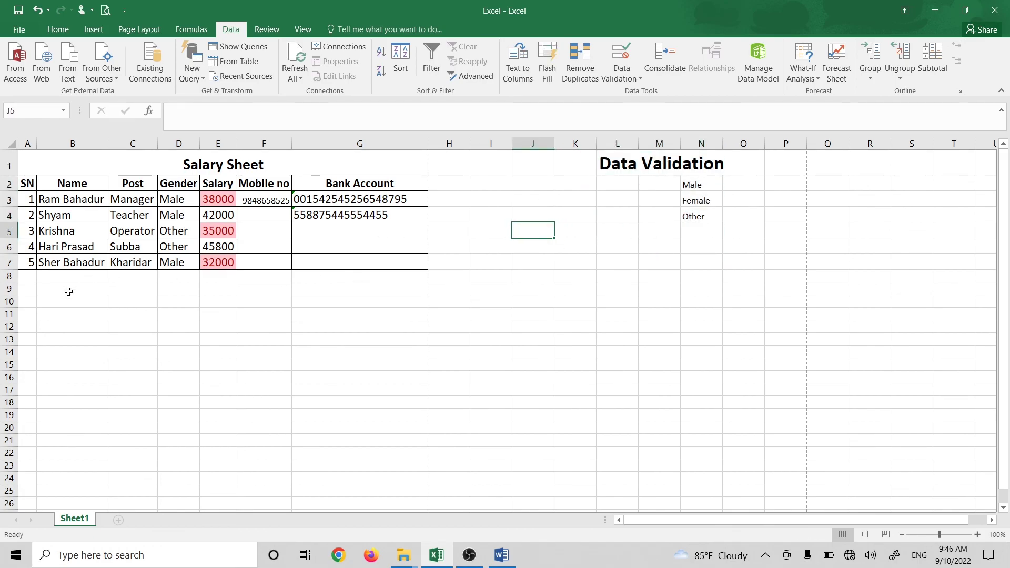
click(287, 337)
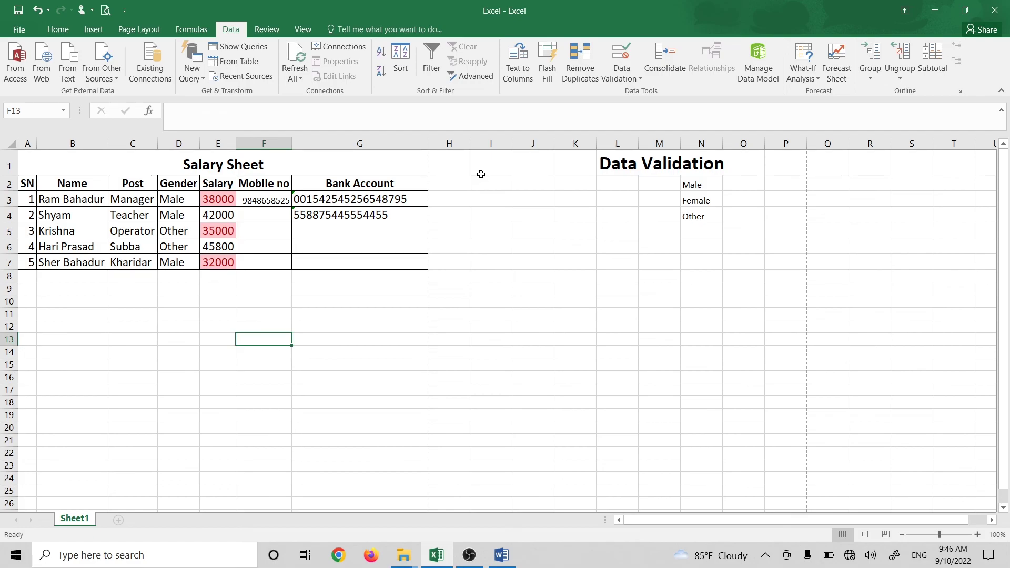